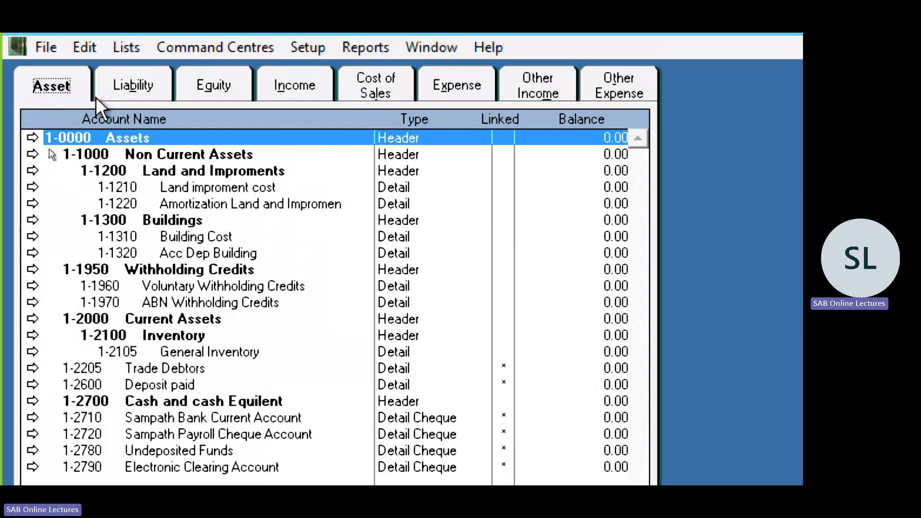
- Review the accounts list across the asset, liability, equity, income, cost of sales, expense and other categories, and close the list
left_click(131, 86)
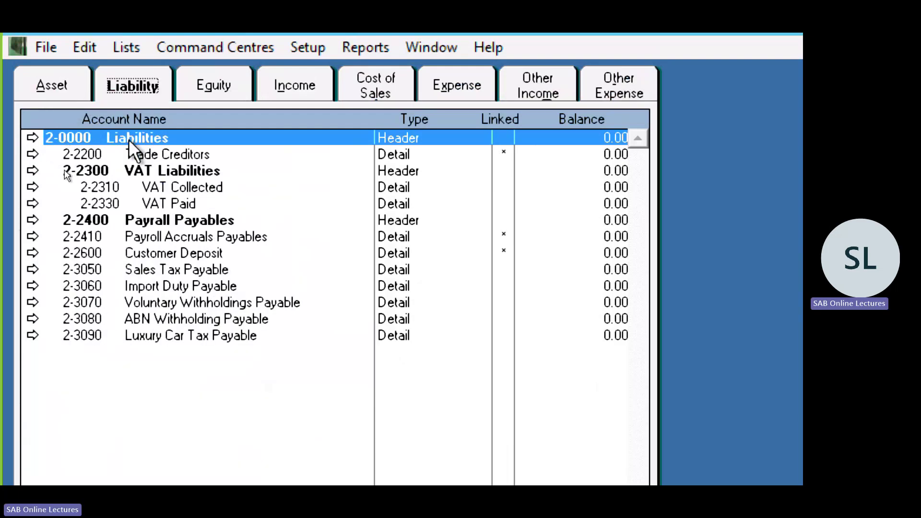
left_click(219, 90)
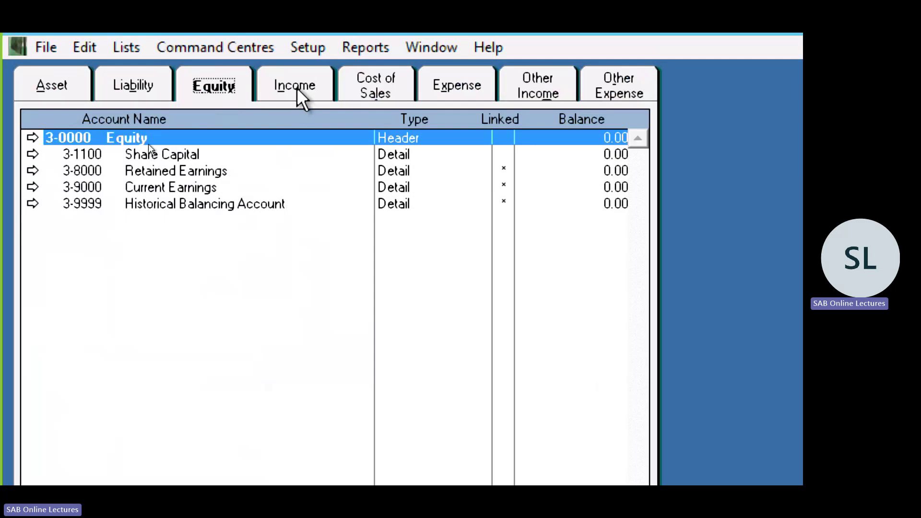
left_click(296, 89)
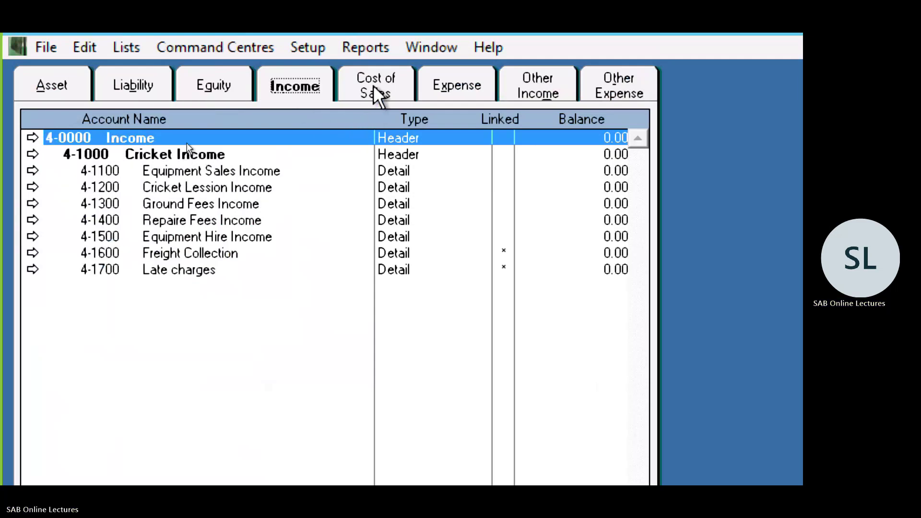
left_click(375, 86)
left_click(464, 93)
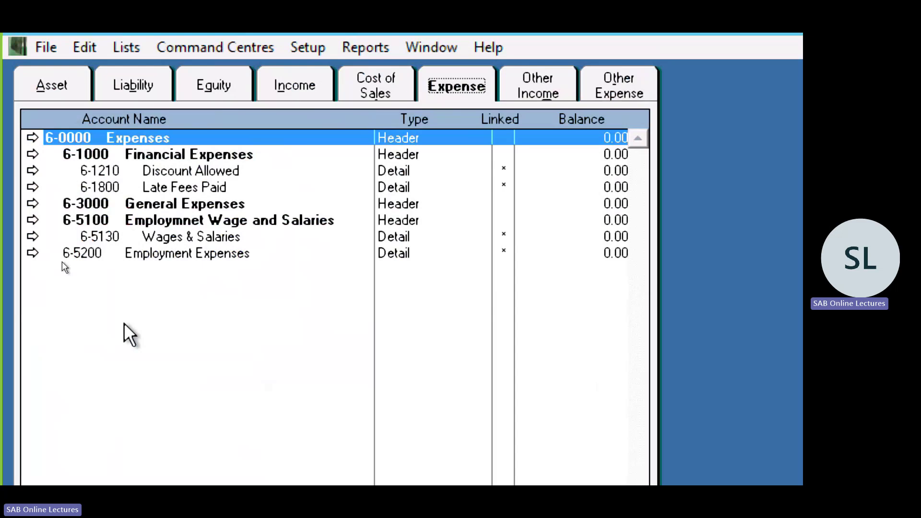
left_click(537, 89)
left_click(602, 93)
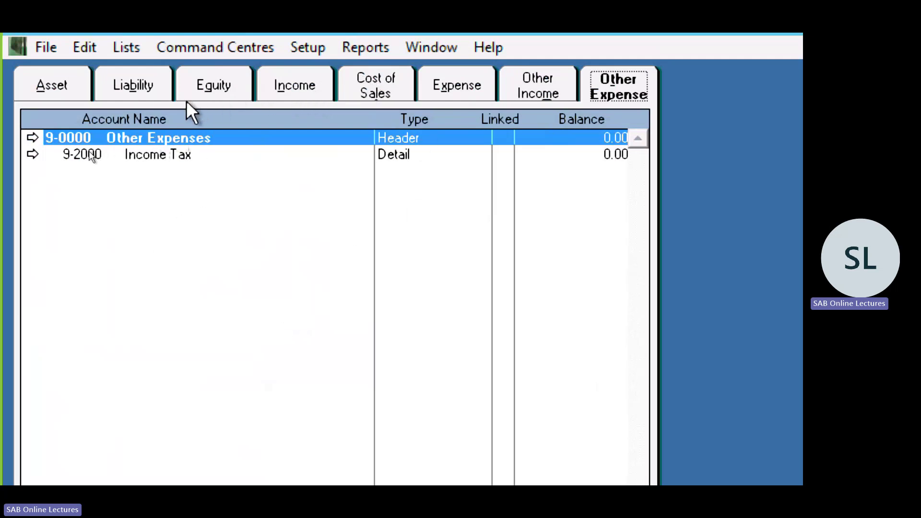
left_click(51, 91)
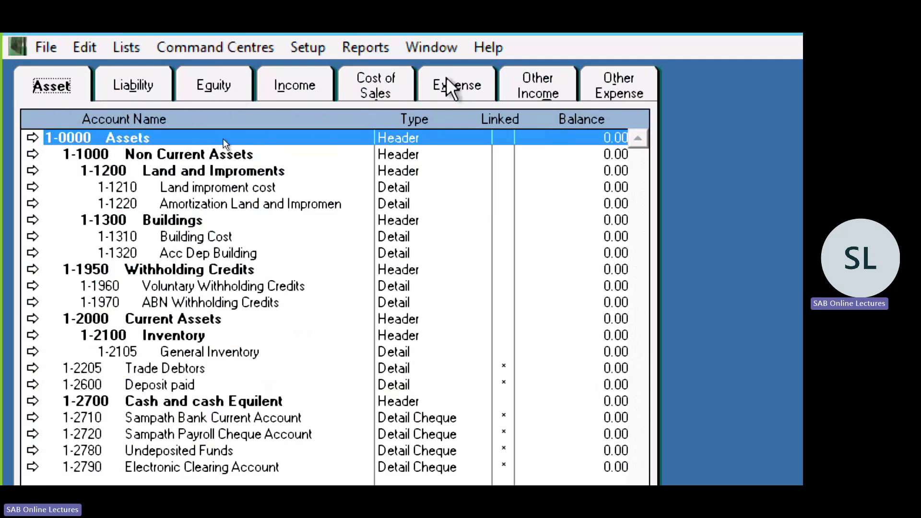
left_click(451, 91)
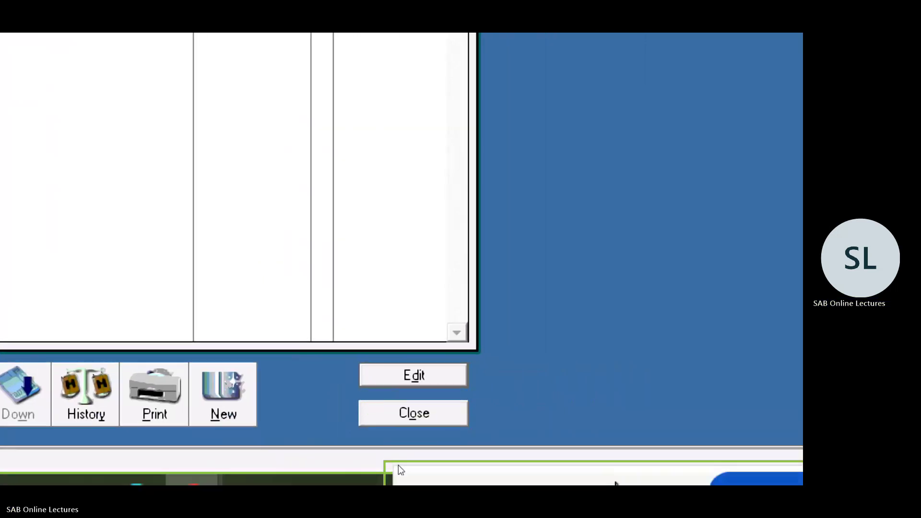
left_click(380, 413)
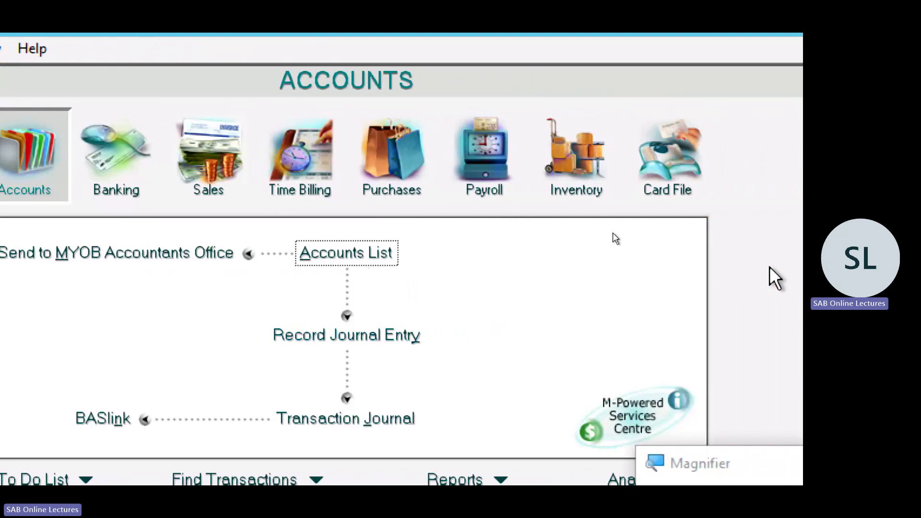
- Open the Cards List from Card File and review the customer and supplier cards
left_click(667, 200)
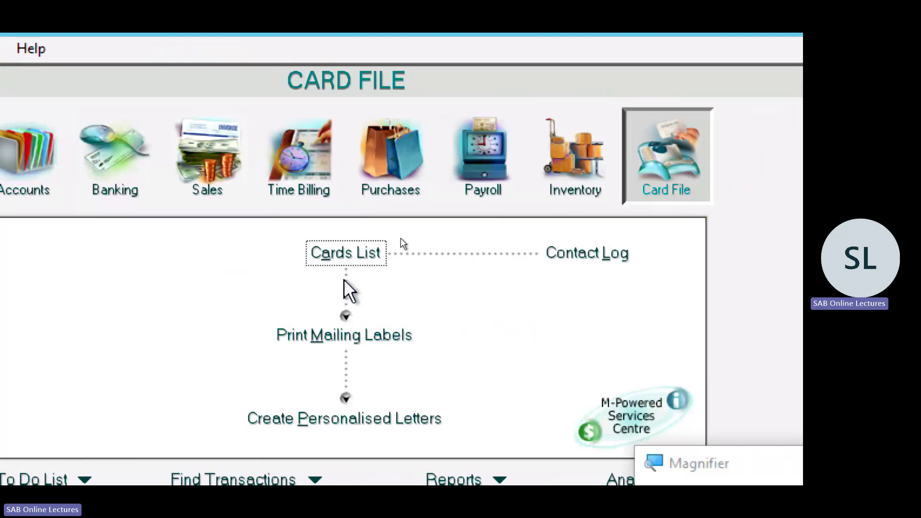
left_click(343, 262)
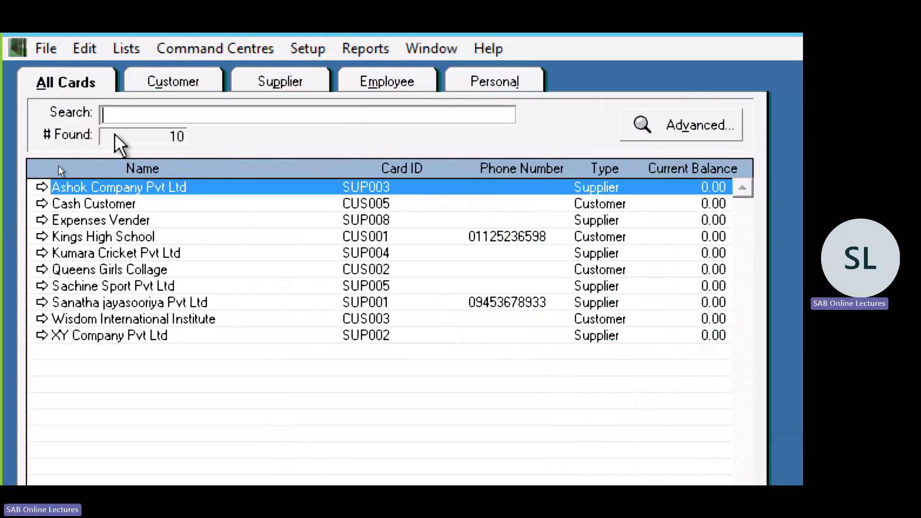
left_click(174, 82)
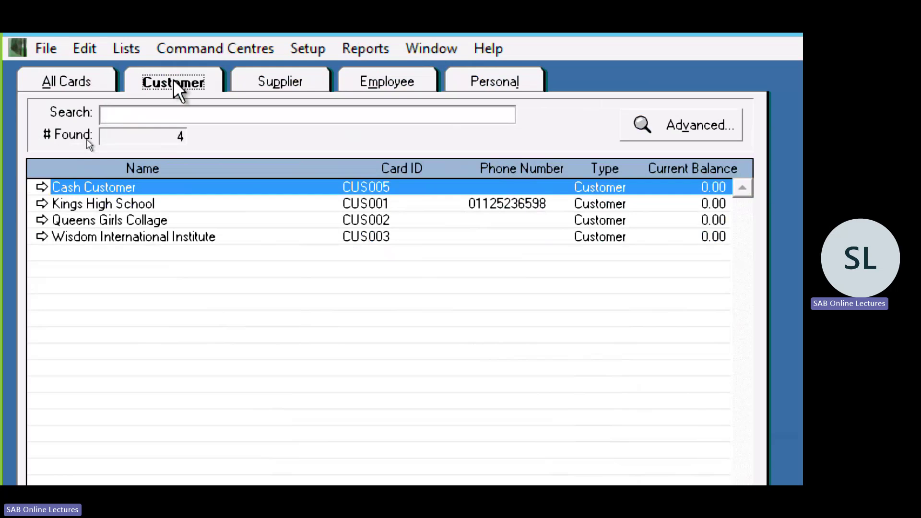
left_click(268, 86)
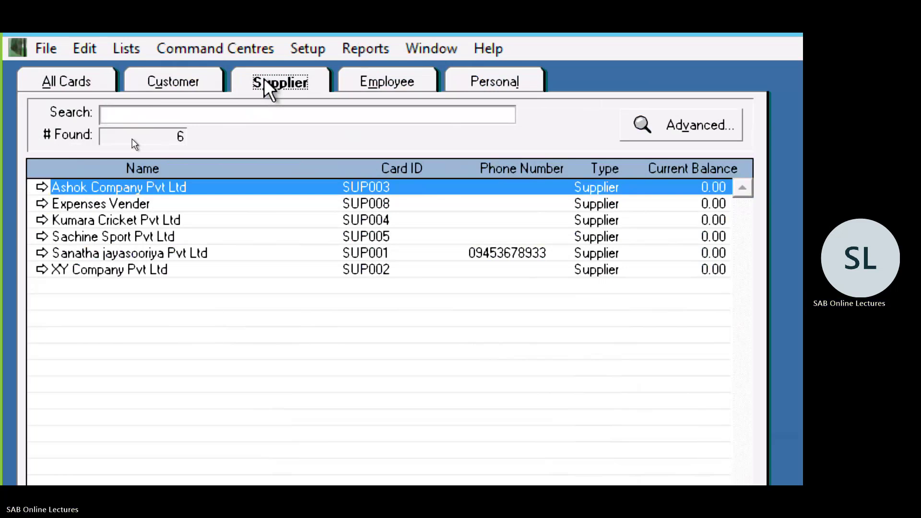
left_click(187, 84)
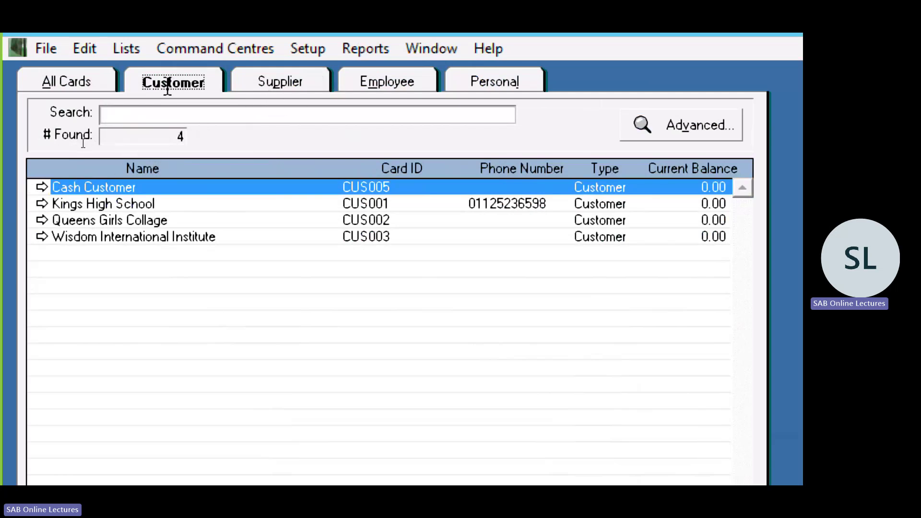
left_click(286, 87)
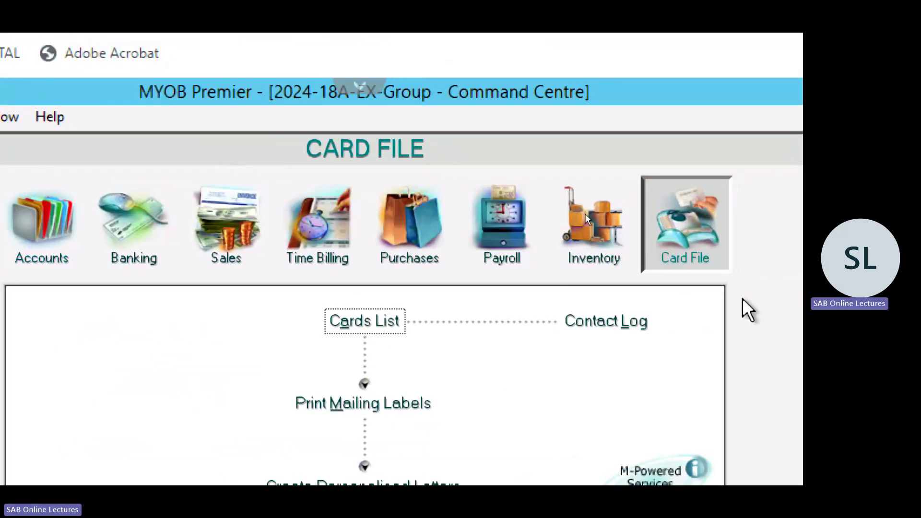
- View the Items Register and the Items List in the Inventory command centre, closing each one after review
left_click(595, 259)
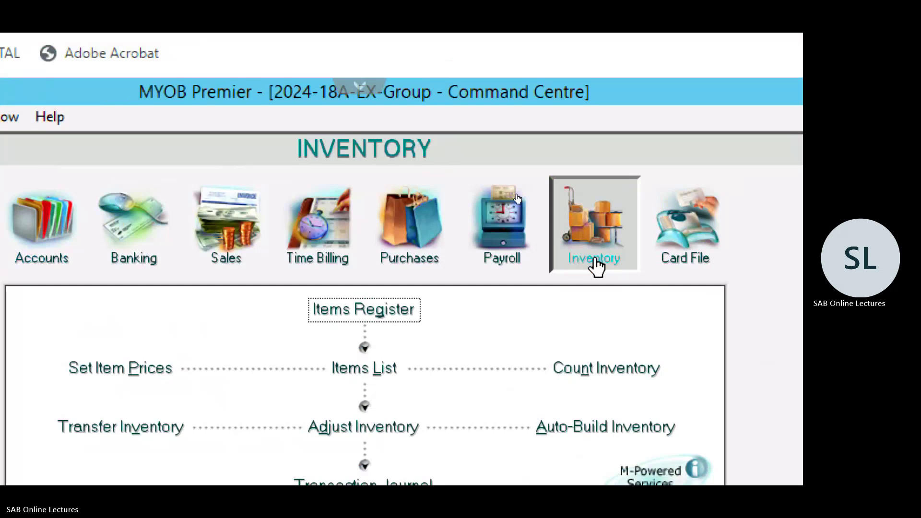
left_click(374, 310)
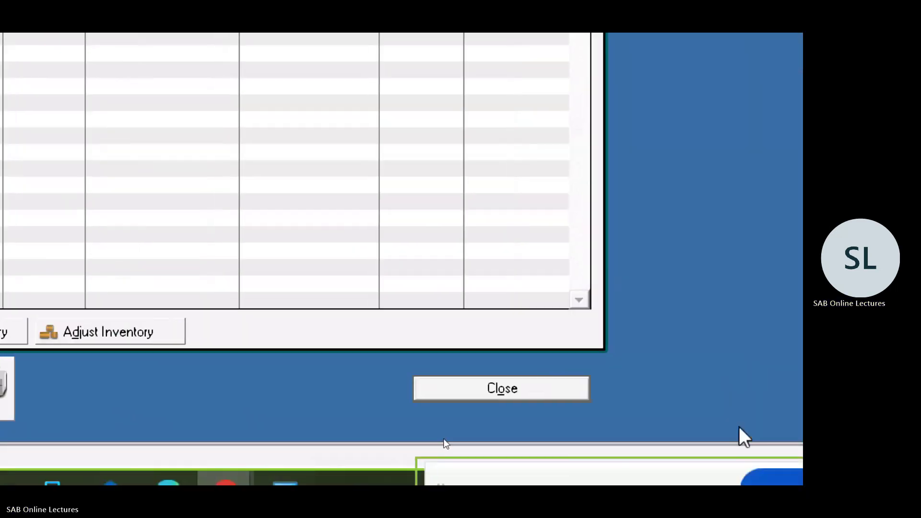
left_click(509, 389)
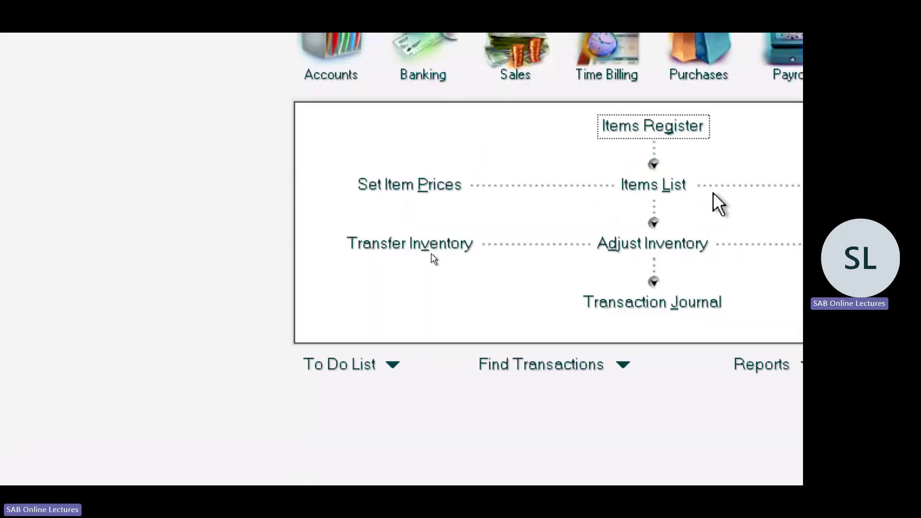
left_click(676, 190)
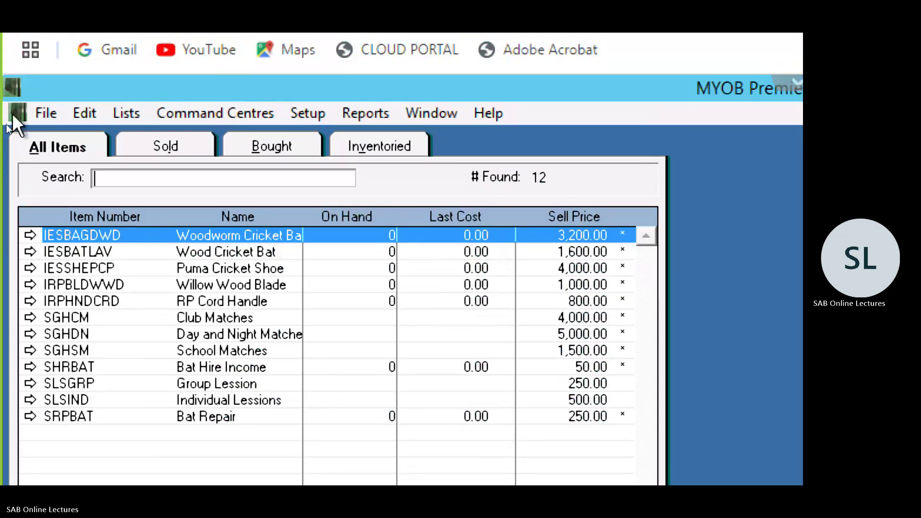
left_click(216, 255)
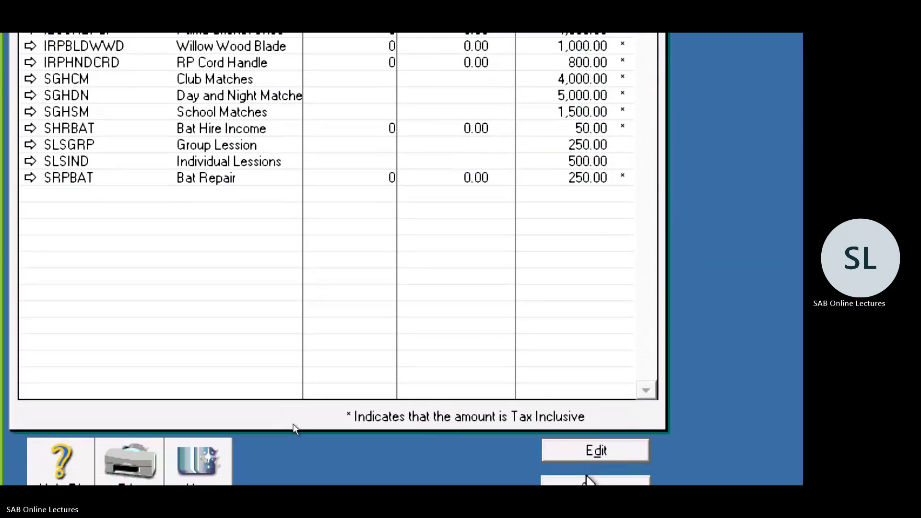
left_click(592, 484)
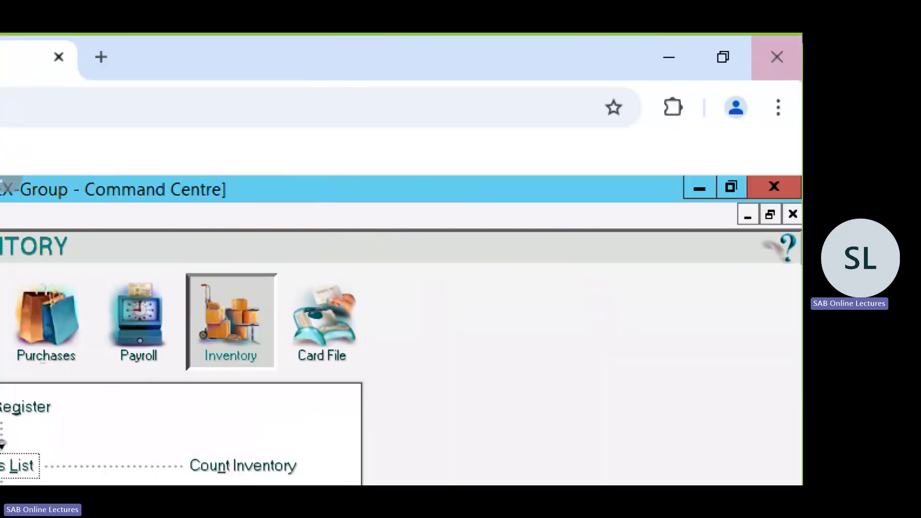
- Minimize the browser, switch to File Explorer, open the SSE folder on the it-lab-01 drive and maximize its window
left_click(670, 65)
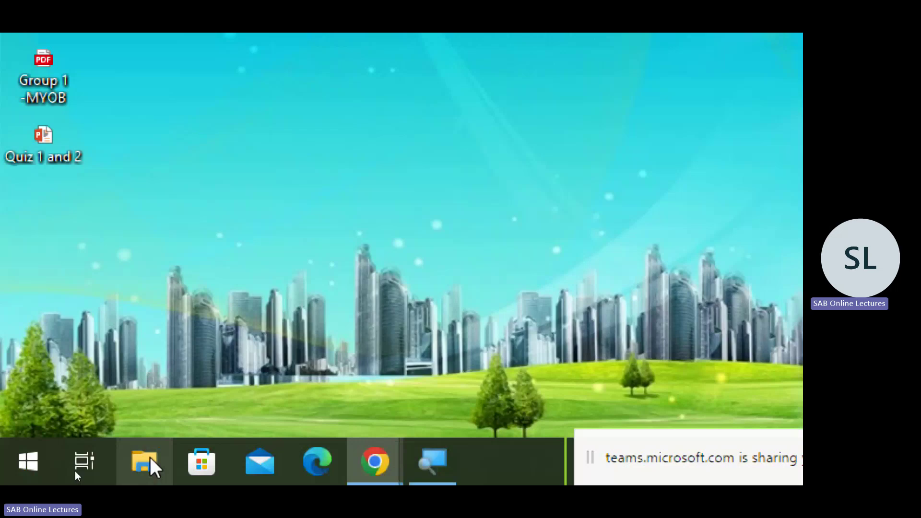
left_click(149, 466)
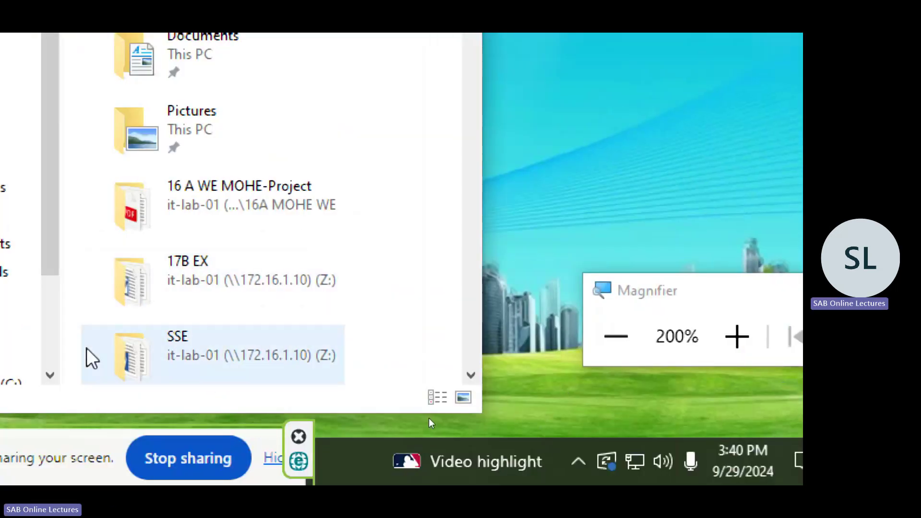
double_click(139, 365)
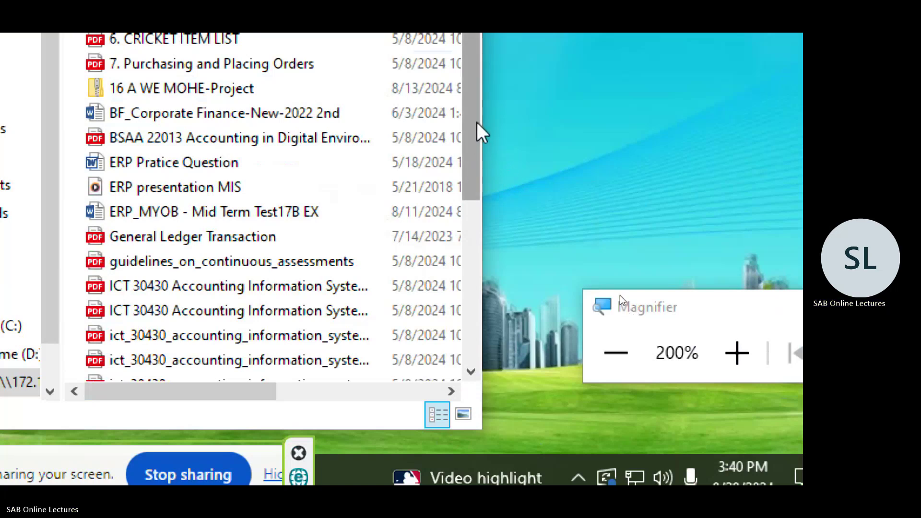
left_click_drag(473, 156, 470, 338)
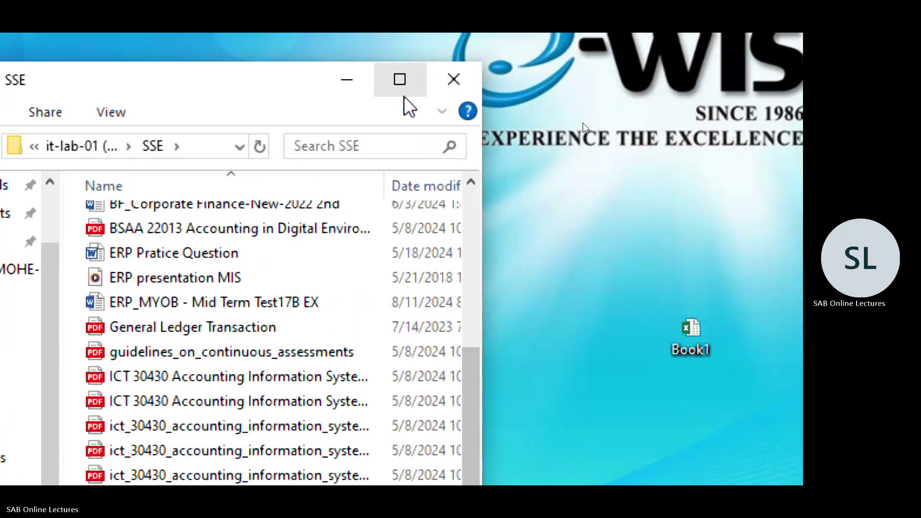
left_click(401, 84)
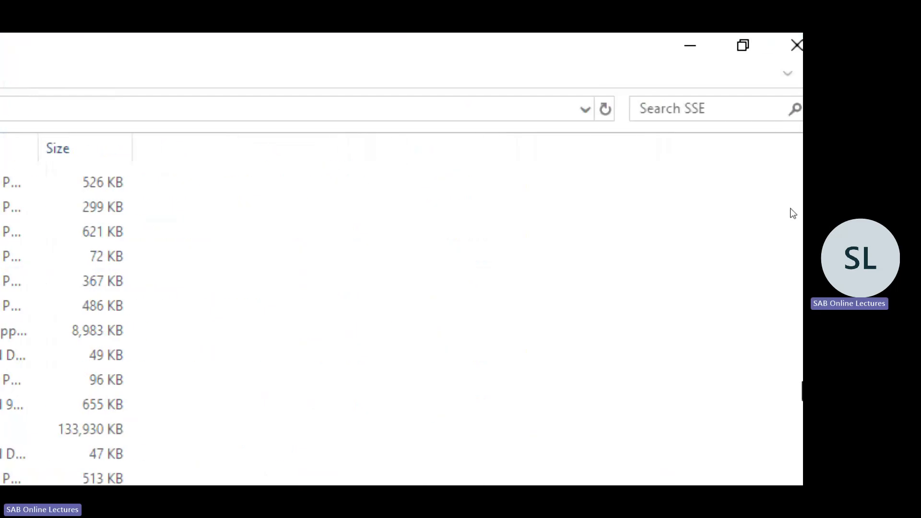
- Find the Opening Trial Balance PDF in the SSE folder and open it
left_click_drag(792, 265, 774, 118)
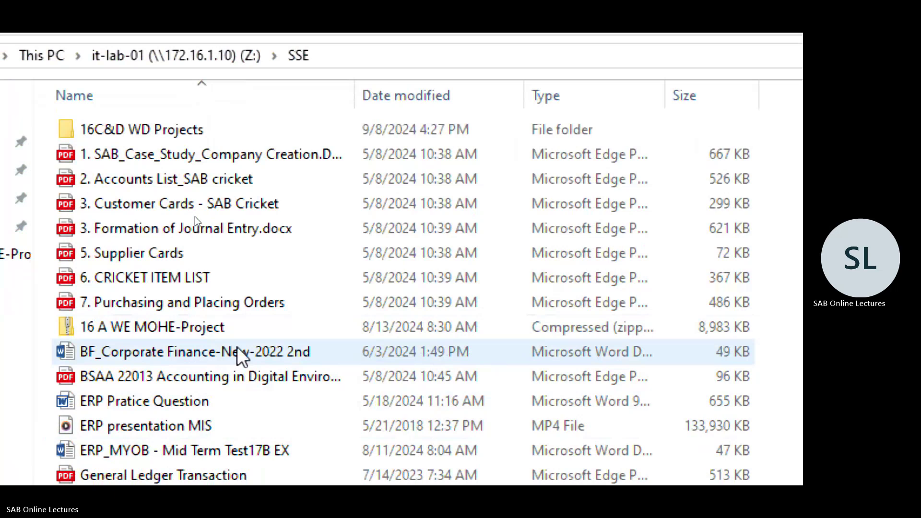
scroll(237, 350, "down", 1)
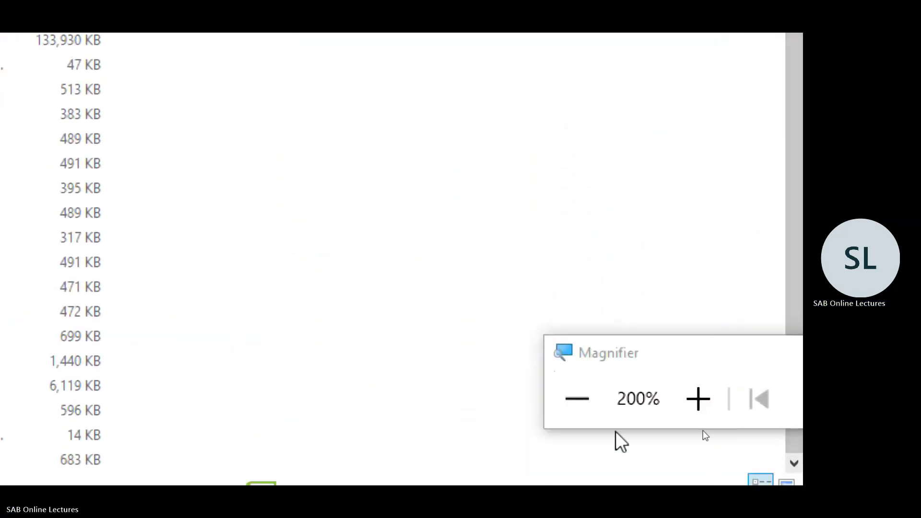
left_click(577, 467)
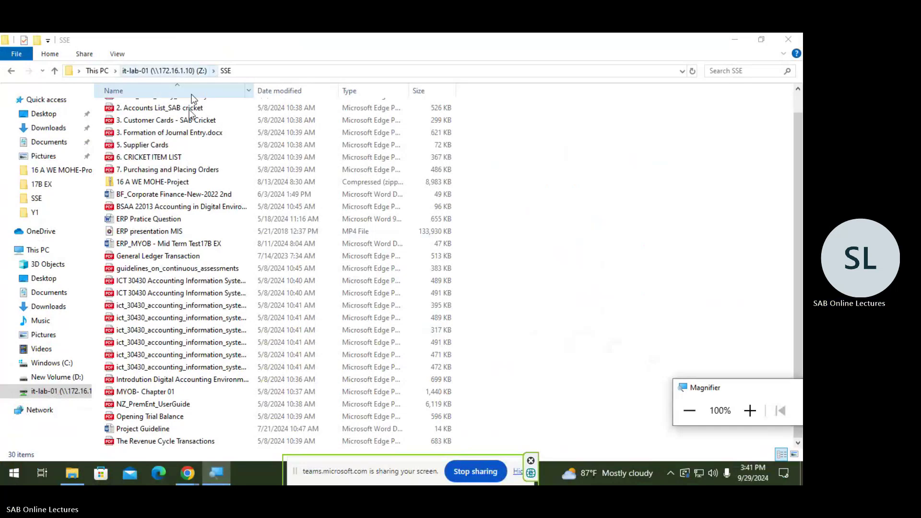
left_click_drag(799, 210, 798, 191)
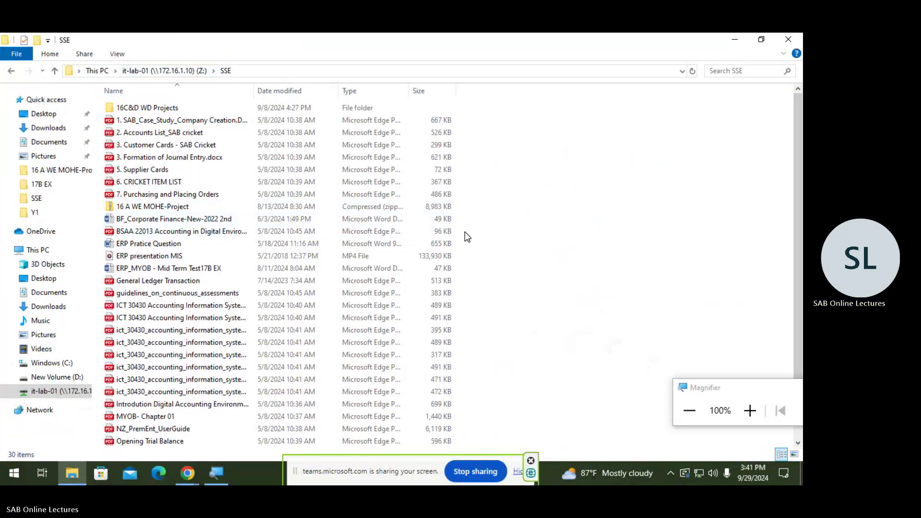
left_click(168, 442)
double_click(169, 442)
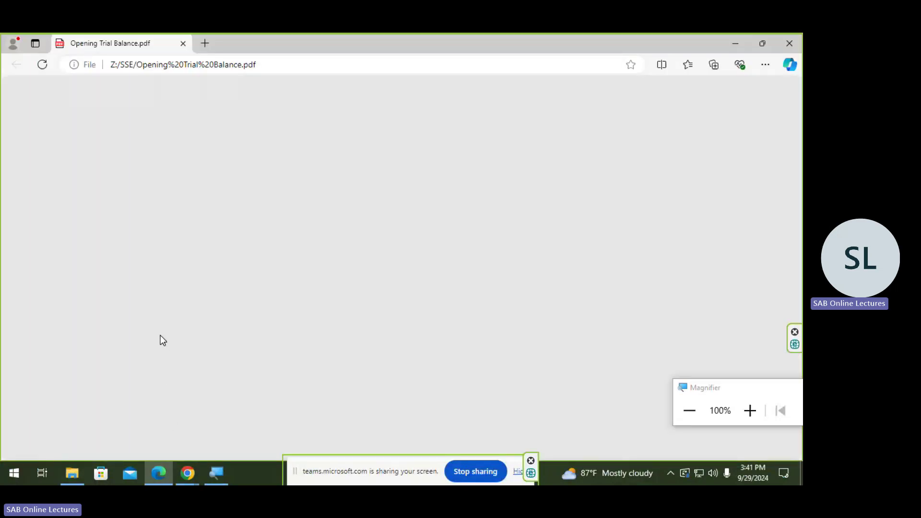
- Examine the SAB Cricket (Pvt) Ltd trial balance as at 01/04/2023 and the customer outstanding balances in the PDF
scroll(320, 220, "up", 10)
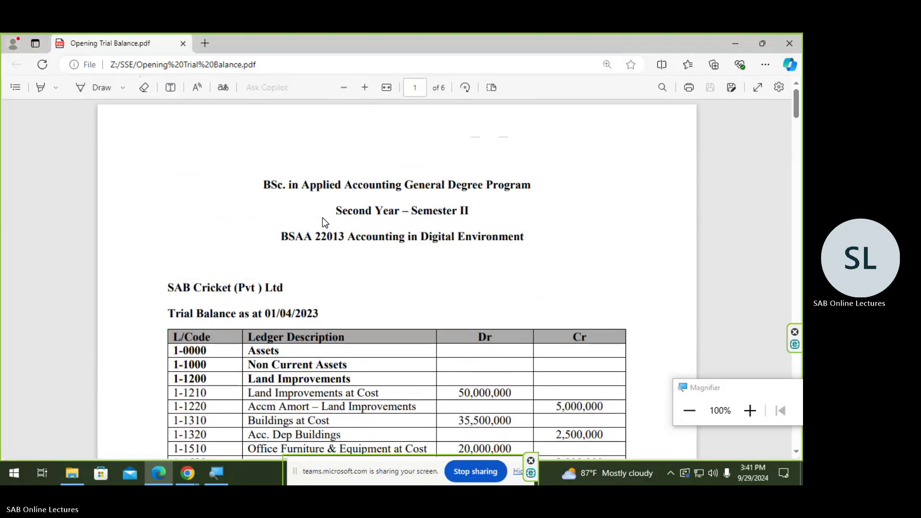
scroll(363, 235, "down", 10)
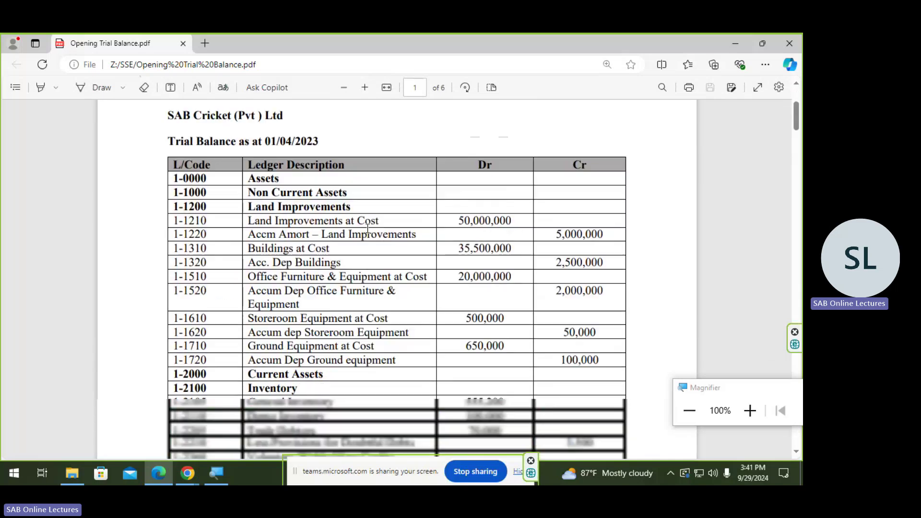
scroll(361, 234, "down", 10)
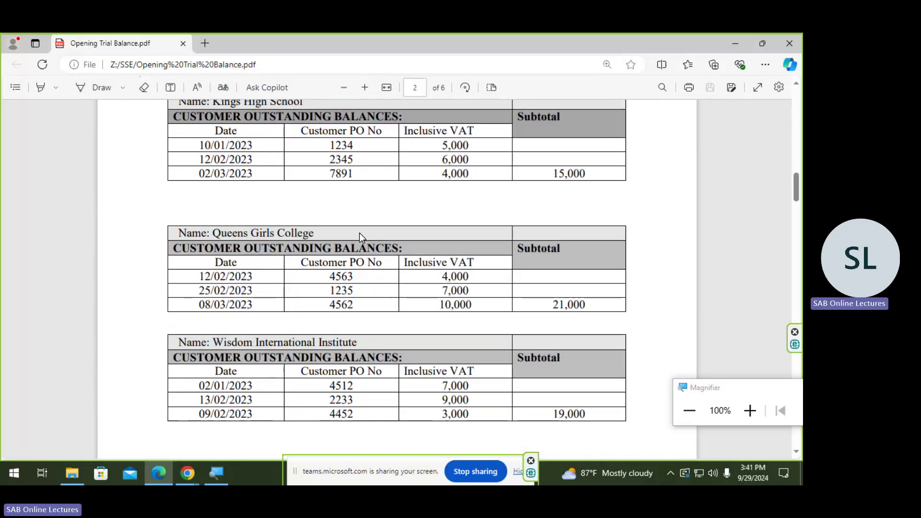
scroll(359, 232, "up", 20)
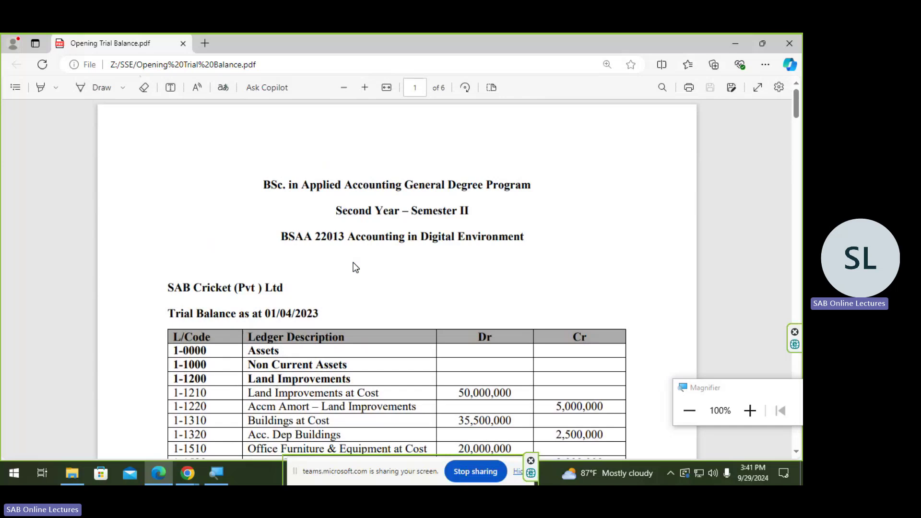
left_click(750, 411)
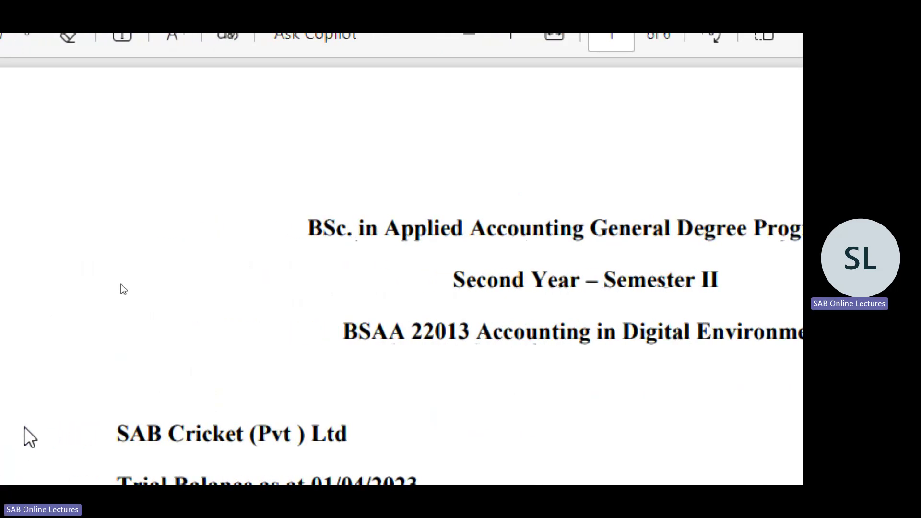
- Examine the customer beginning balances as at 01/04/2023 in the PDF, focusing on Kings High School's outstanding invoices and subtotal
scroll(214, 379, "down", 3)
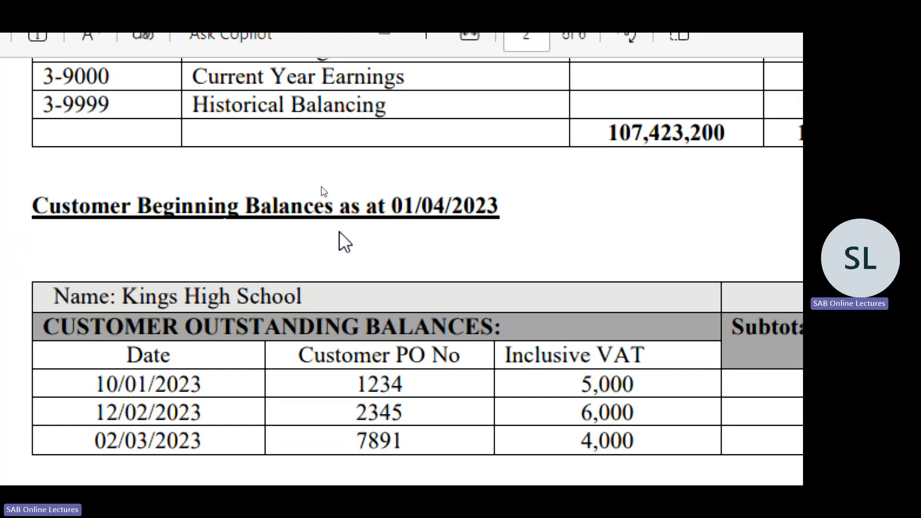
scroll(427, 228, "down", 2)
scroll(427, 228, "down", 1)
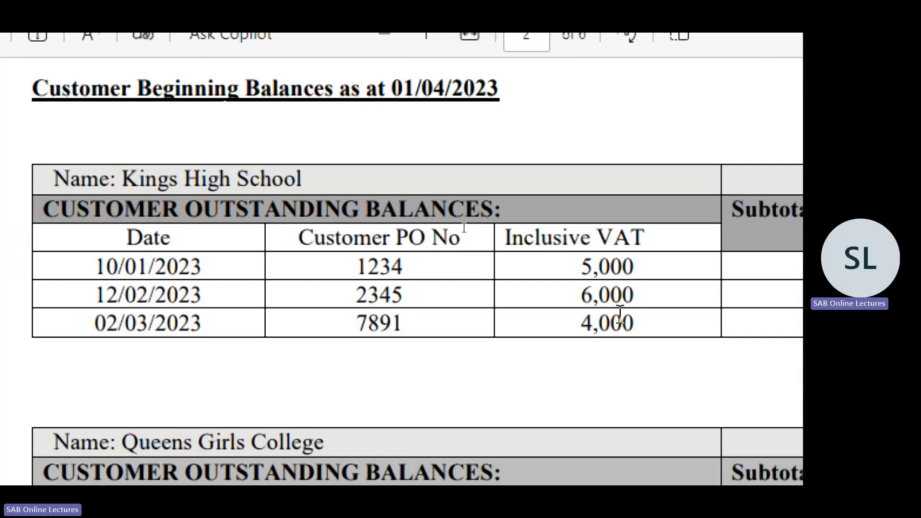
scroll(618, 316, "right", 3)
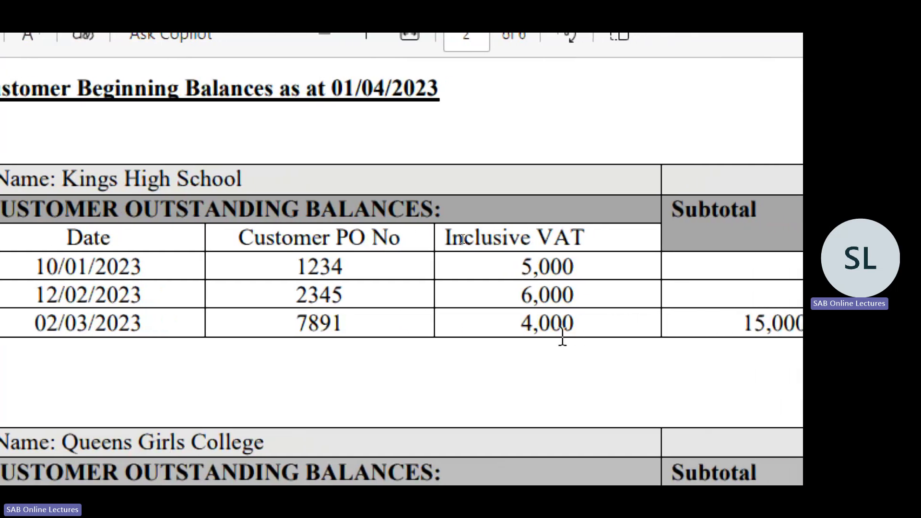
scroll(335, 331, "left", 5)
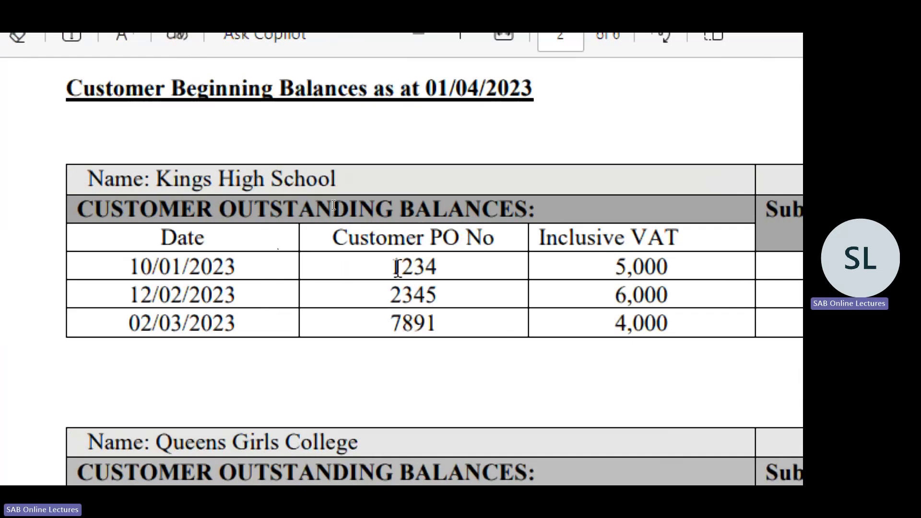
scroll(397, 268, "right", 3)
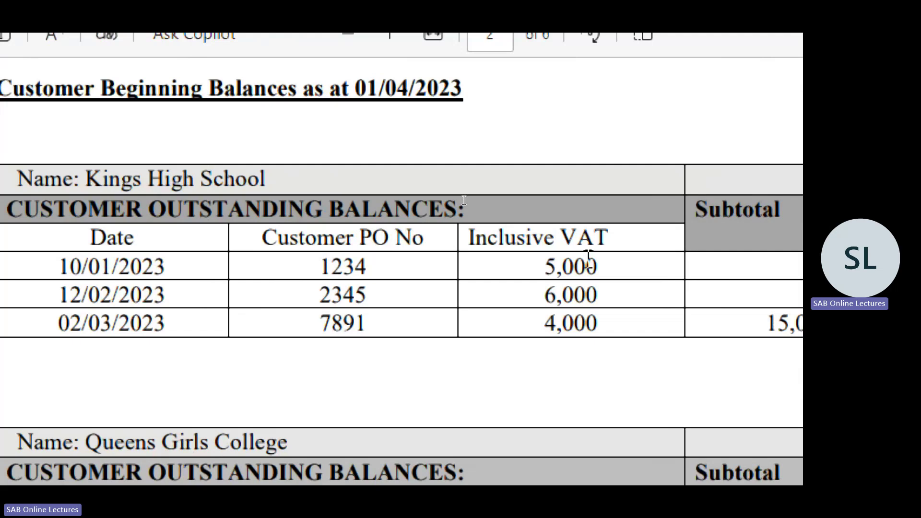
scroll(732, 345, "right", 3)
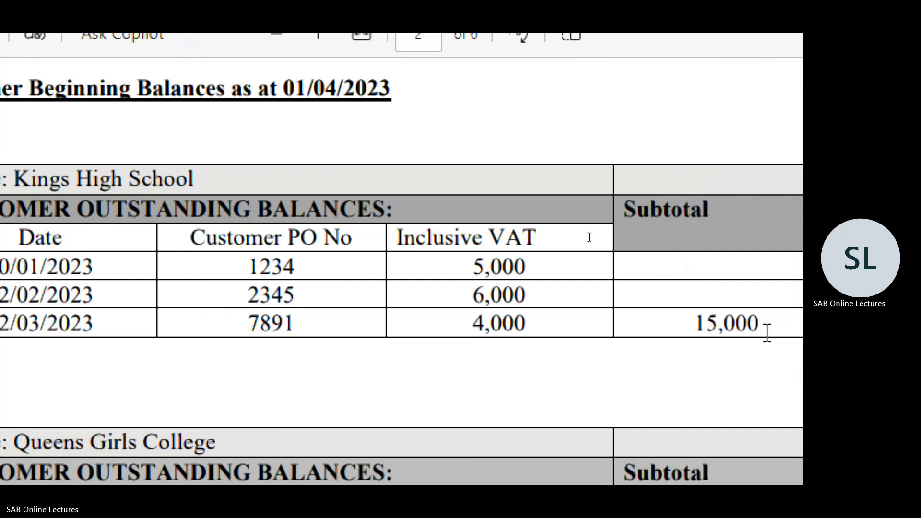
scroll(42, 291, "left", 3)
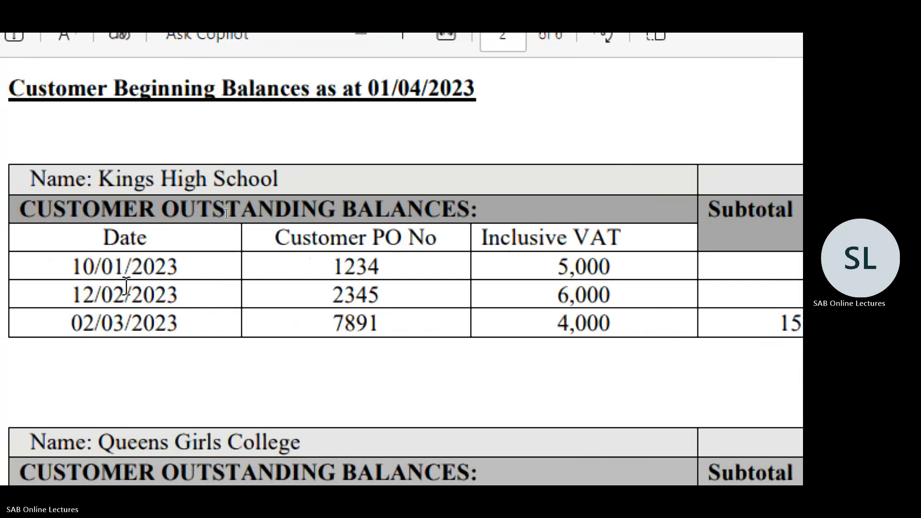
scroll(161, 285, "down", 2)
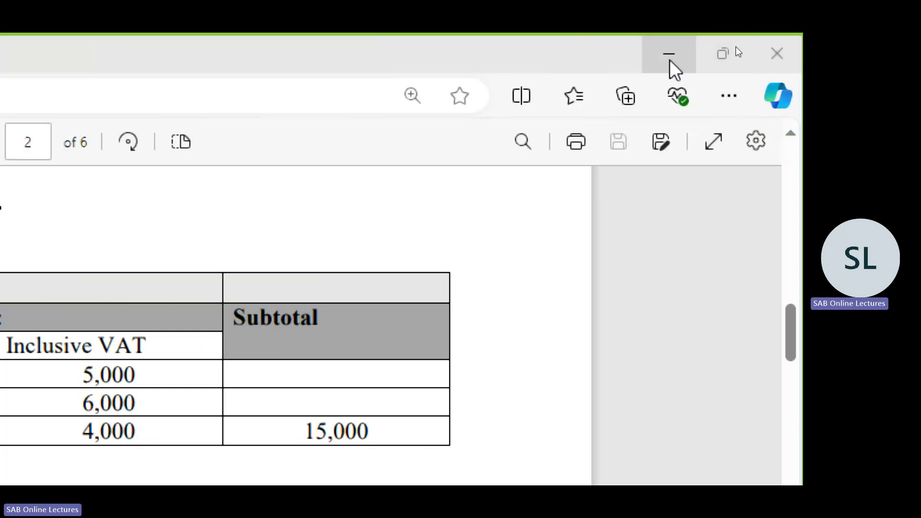
- Minimize the PDF and the SSE folder windows and switch back to MYOB
left_click(671, 61)
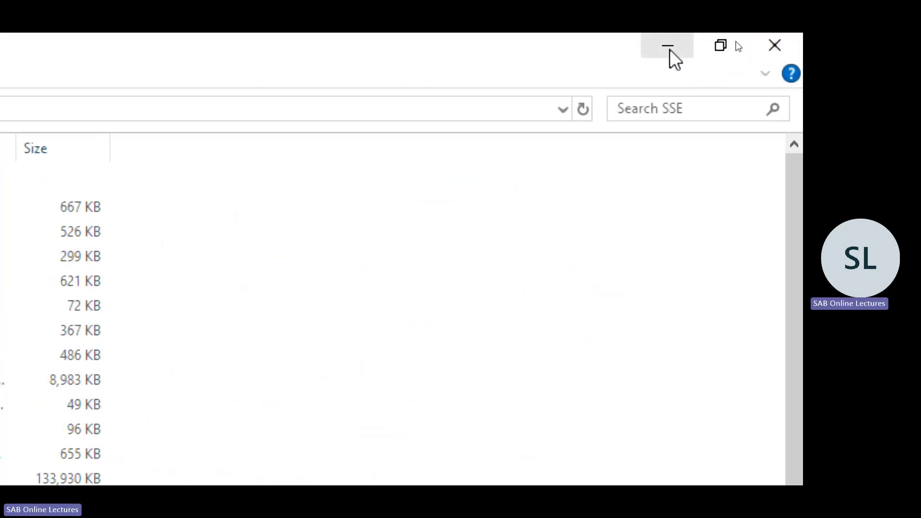
left_click(670, 49)
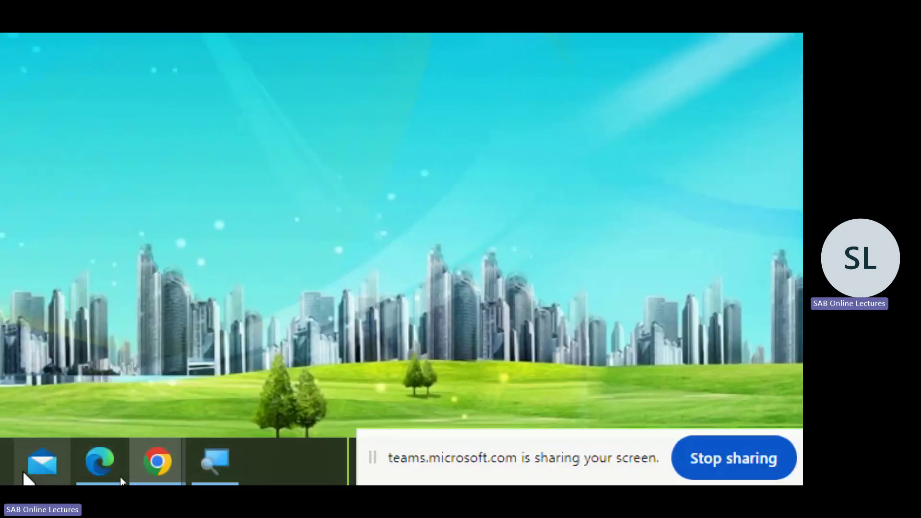
left_click(101, 383)
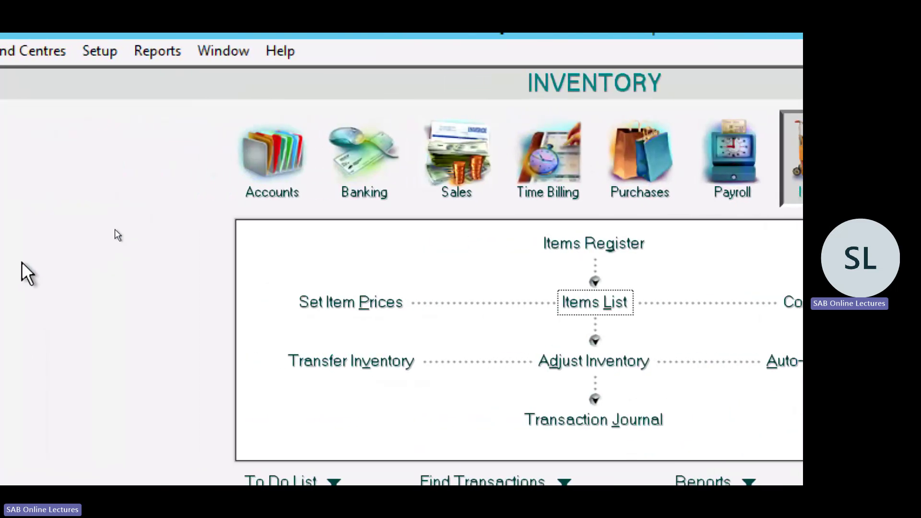
- Open the customer opening balances setup and show the details for Kings High School
left_click(98, 50)
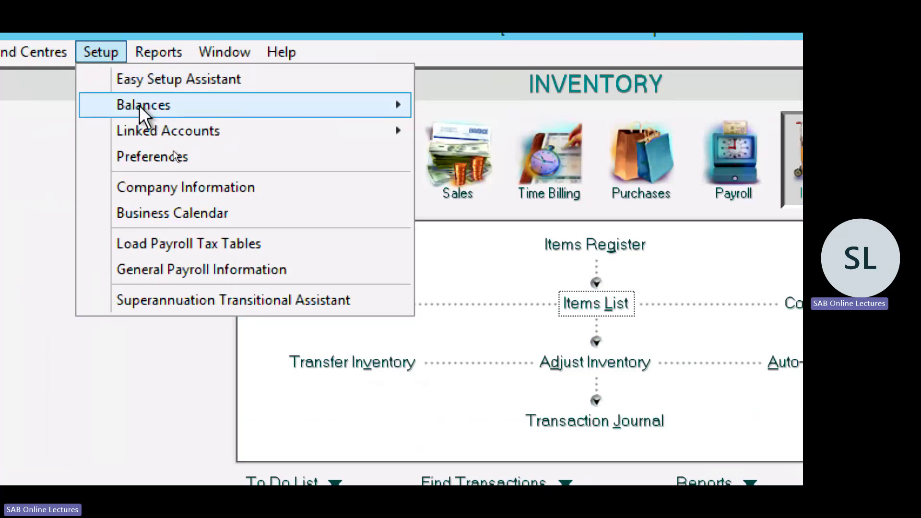
mouse_move(140, 106)
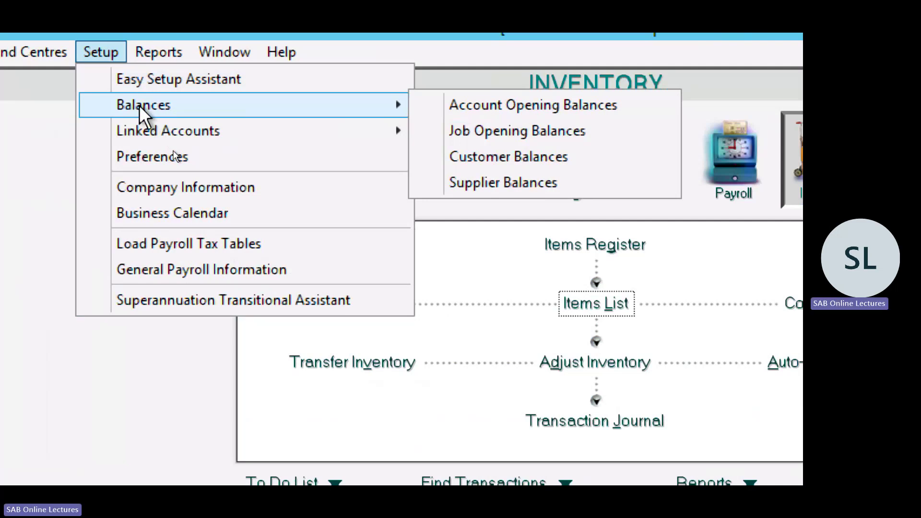
left_click(493, 156)
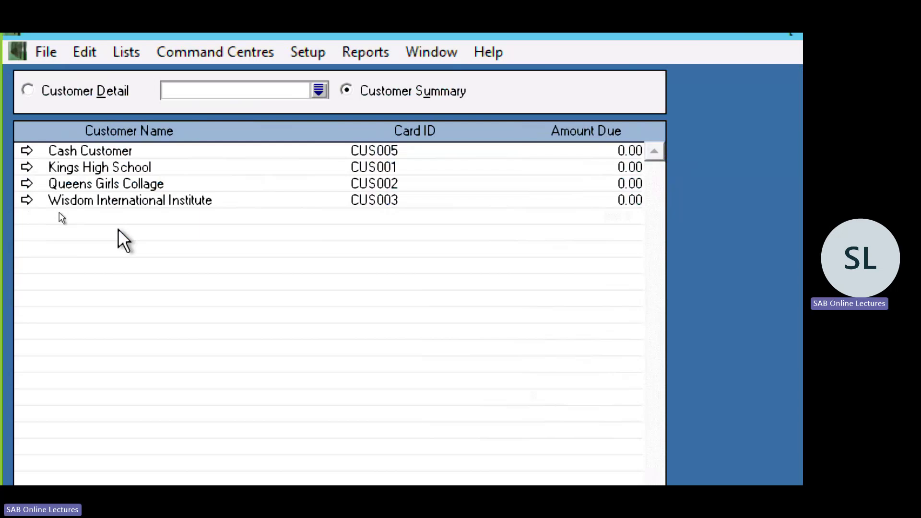
double_click(108, 168)
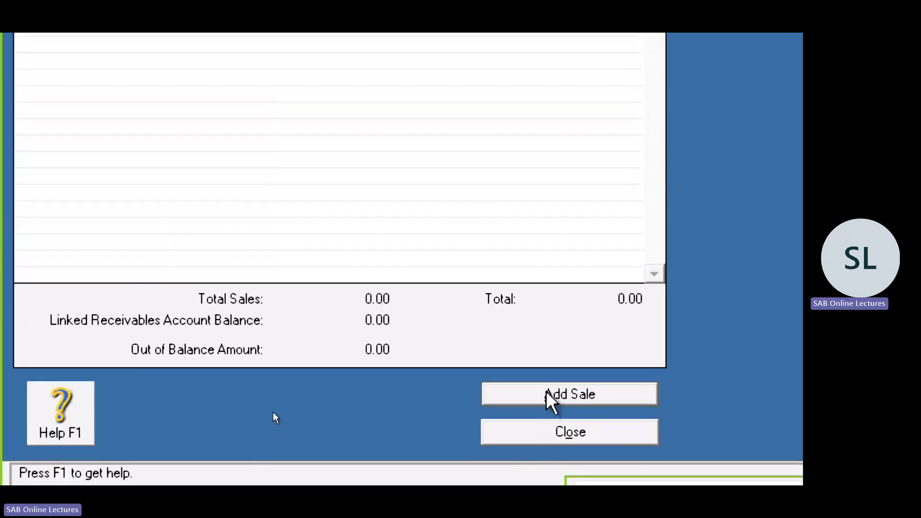
- Add a historical sale with Kings High School as the customer, dismissing the receivables warning
left_click(548, 394)
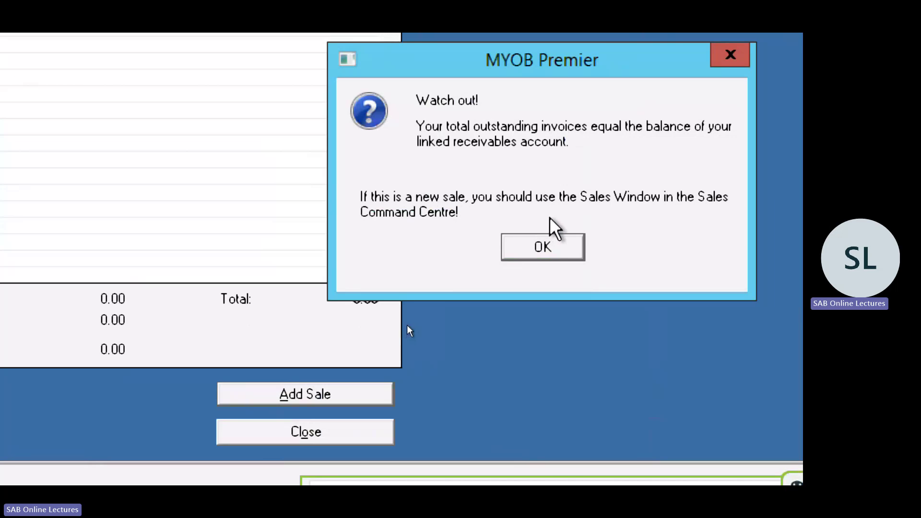
left_click(542, 247)
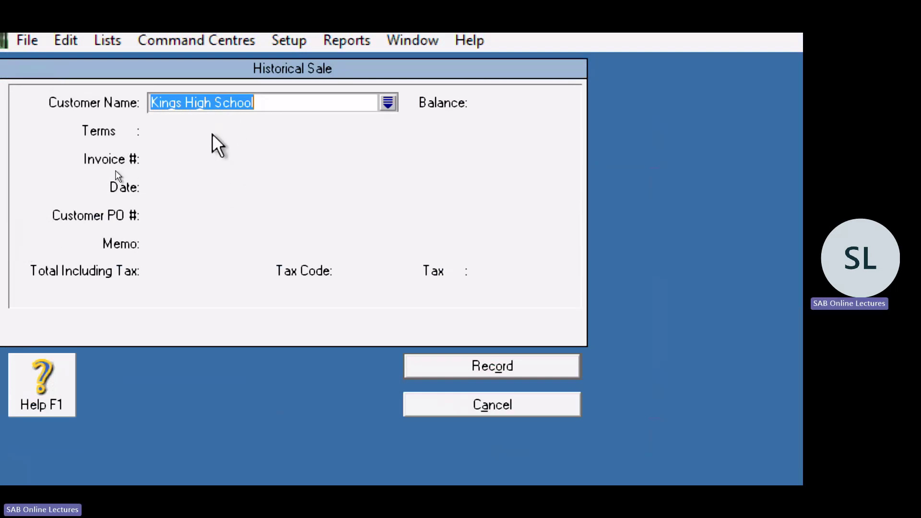
key("Tab")
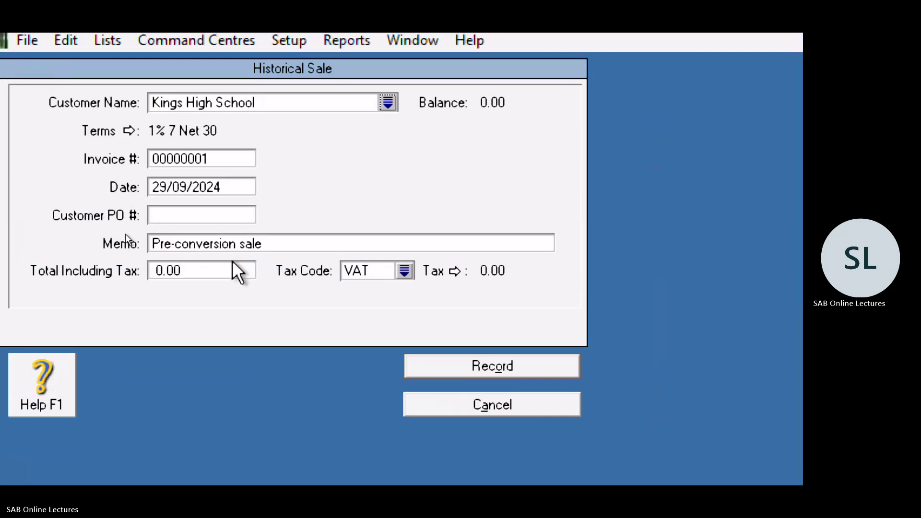
- Keep the automatic invoice number and set the historical sale's date to 10/01/2023
left_click(214, 155)
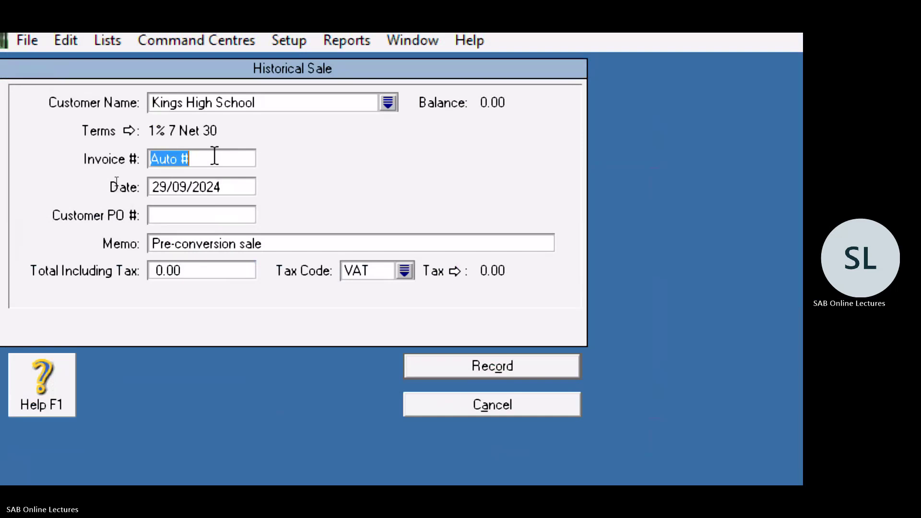
key("Tab")
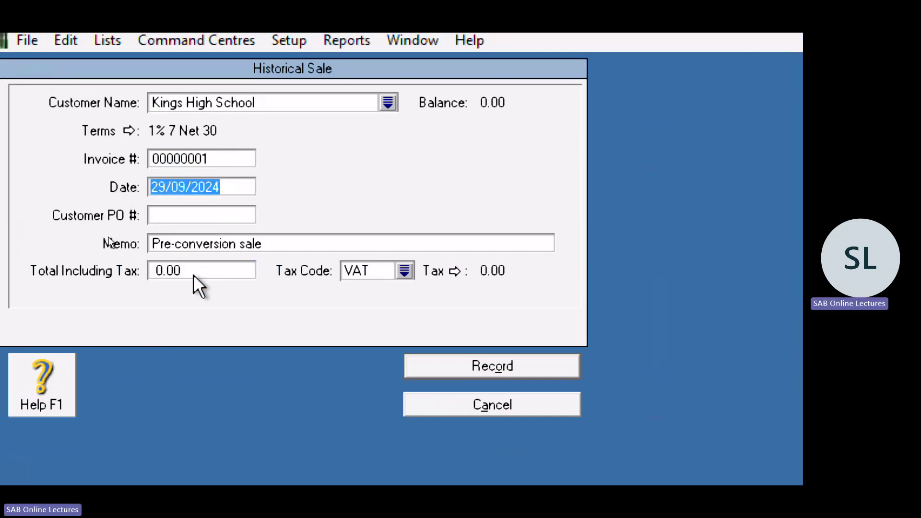
left_click(221, 187)
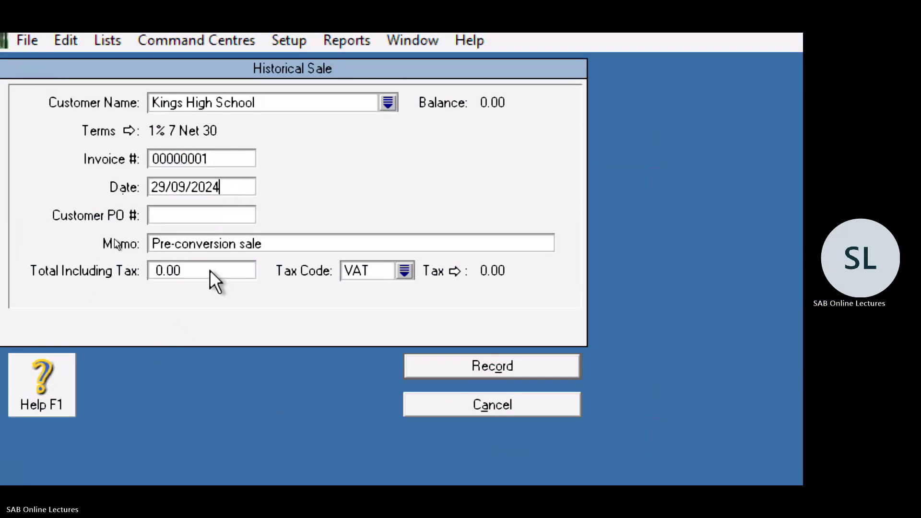
key("BackSpace")
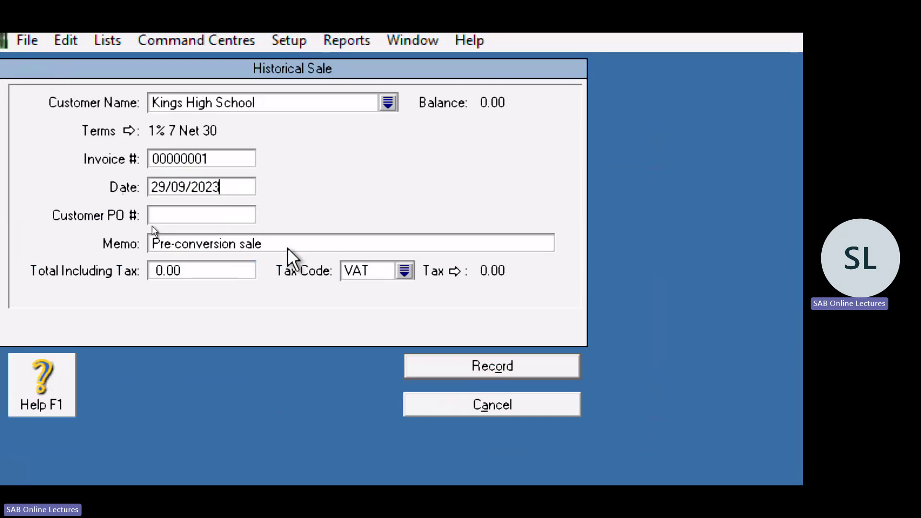
left_click(185, 187)
key("BackSpace")
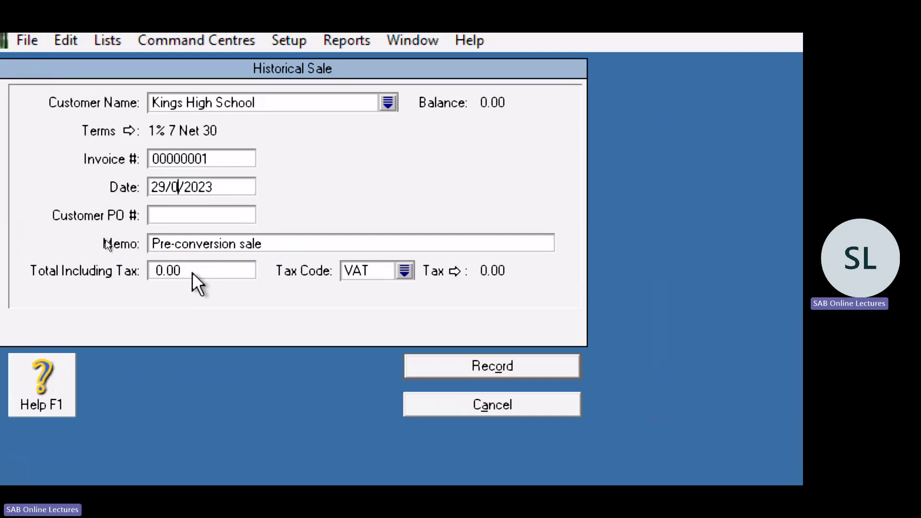
type("1")
key("Left")
key("Left")
key("Left")
key("Left")
key("Right")
key("BackSpace")
key("BackSpace")
type("10")
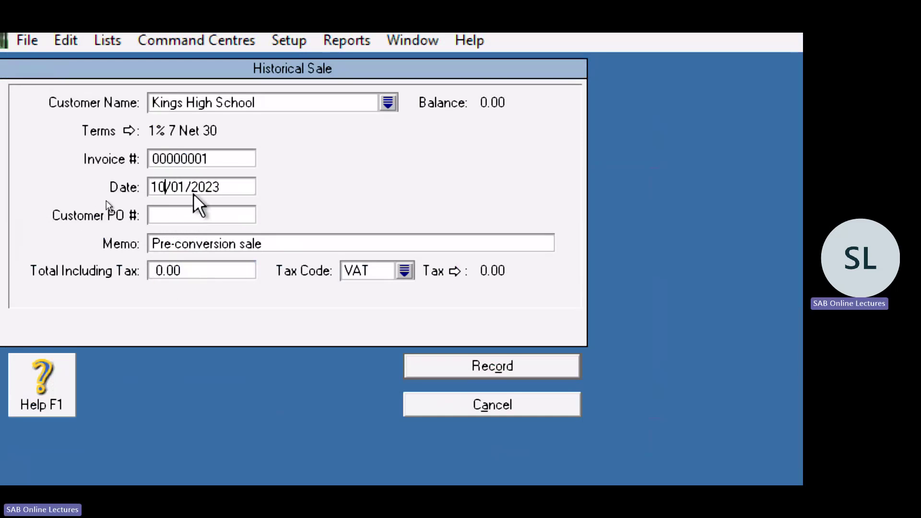
- Enter the customer PO number of Kings High School's first outstanding invoice
left_click(205, 220)
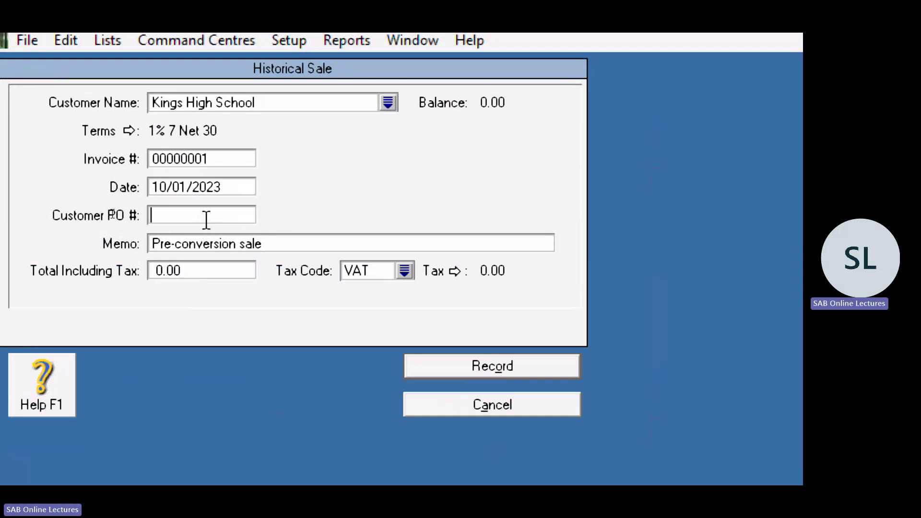
left_click(205, 219)
type("1234")
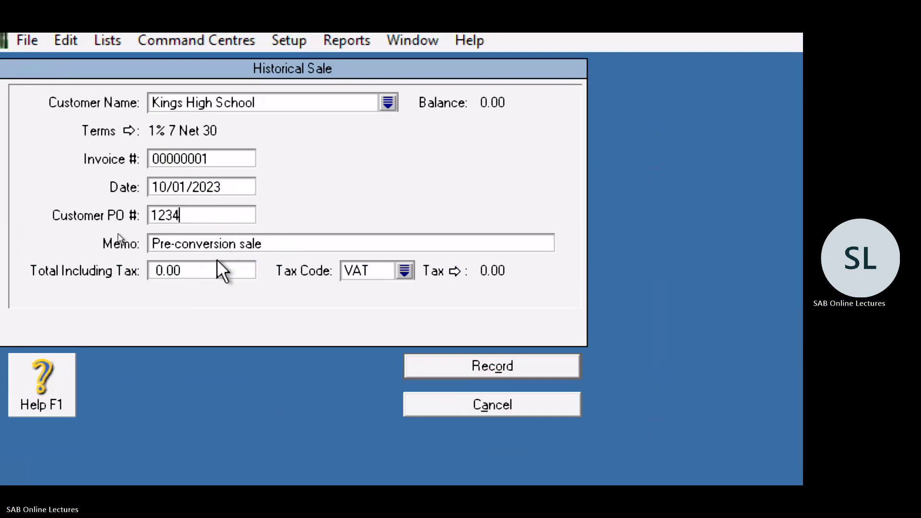
- Set the total including tax to 5,000 with the VAT tax code and record the historical sale
key("Tab")
key("Tab")
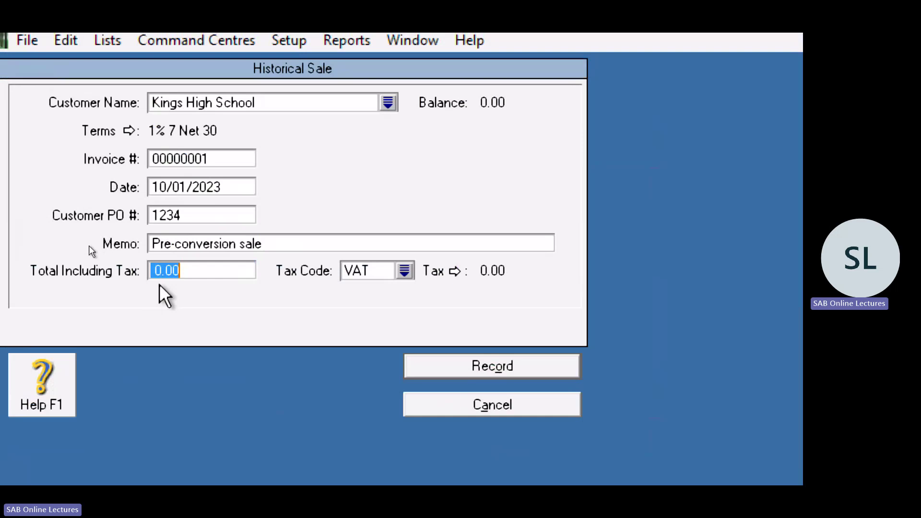
type("5000")
key("Tab")
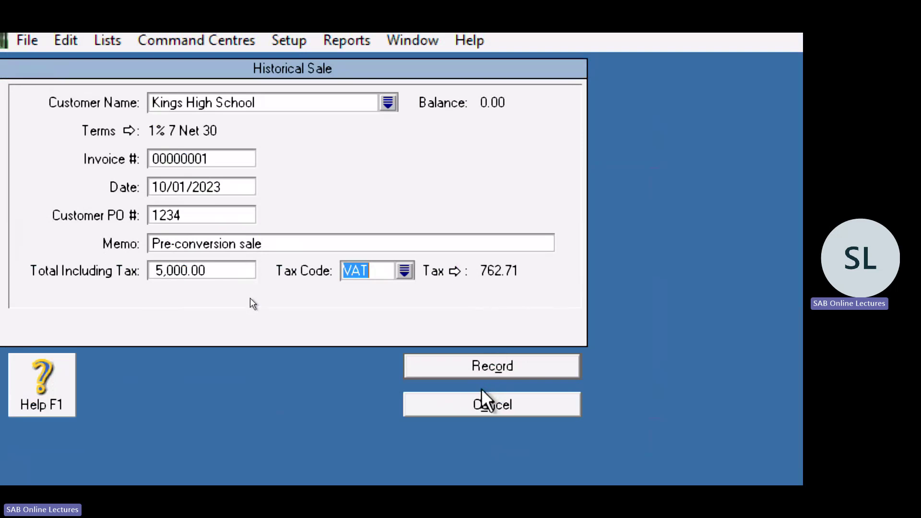
left_click(483, 372)
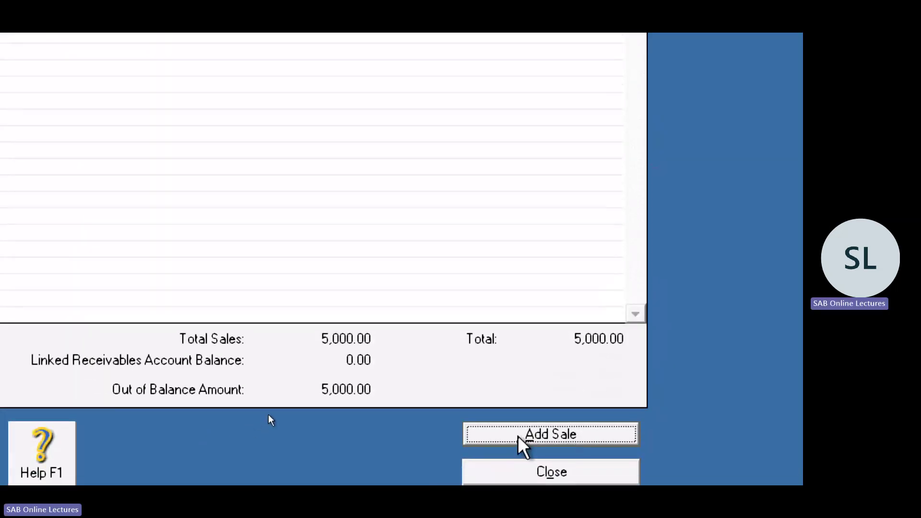
- Add another historical sale for Kings High School and set its date to 12/02/2023
left_click(519, 438)
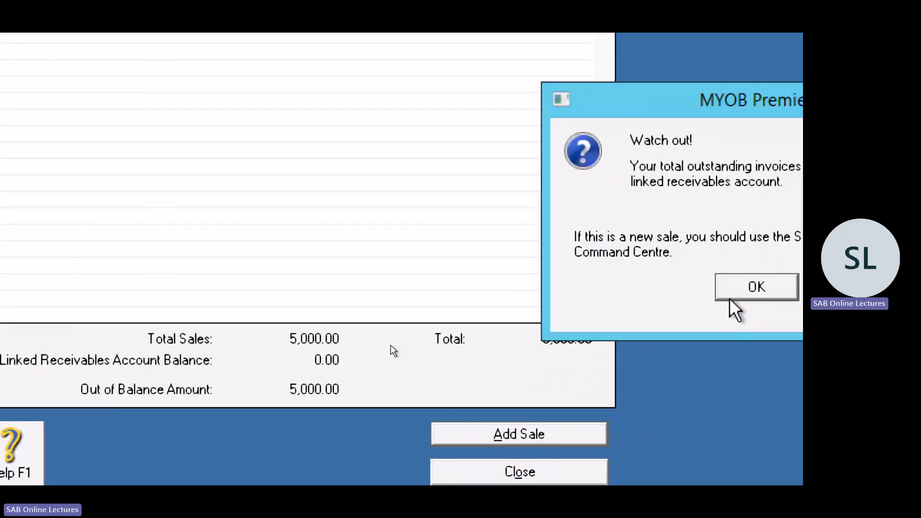
left_click(733, 291)
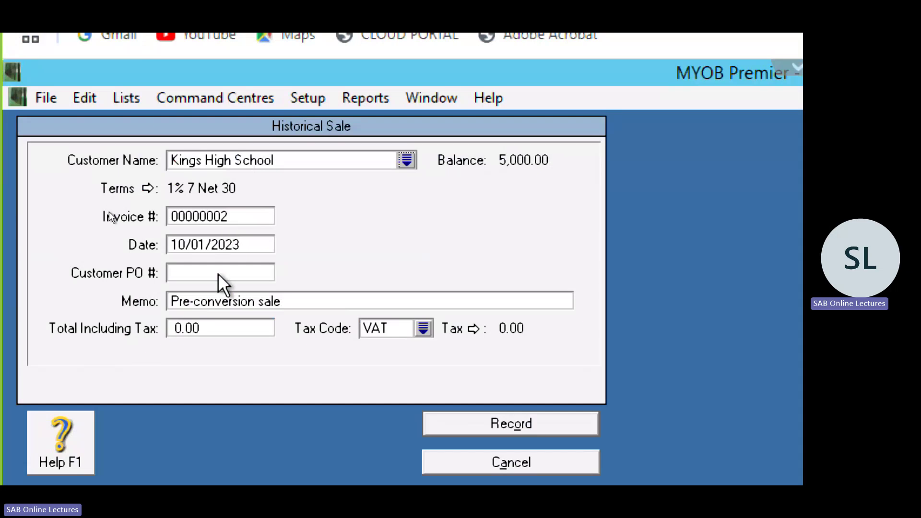
left_click(203, 241)
left_click(204, 242)
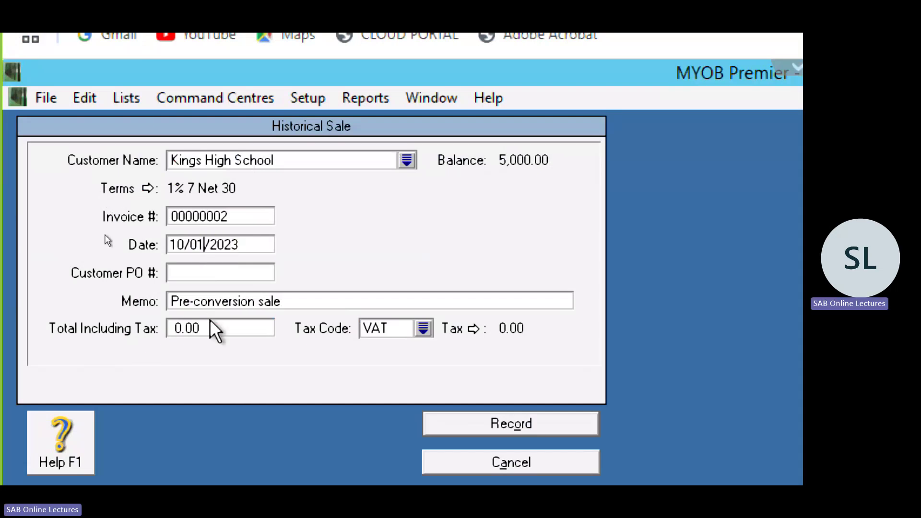
key("BackSpace")
type("2")
key("Left")
key("Left")
key("Left")
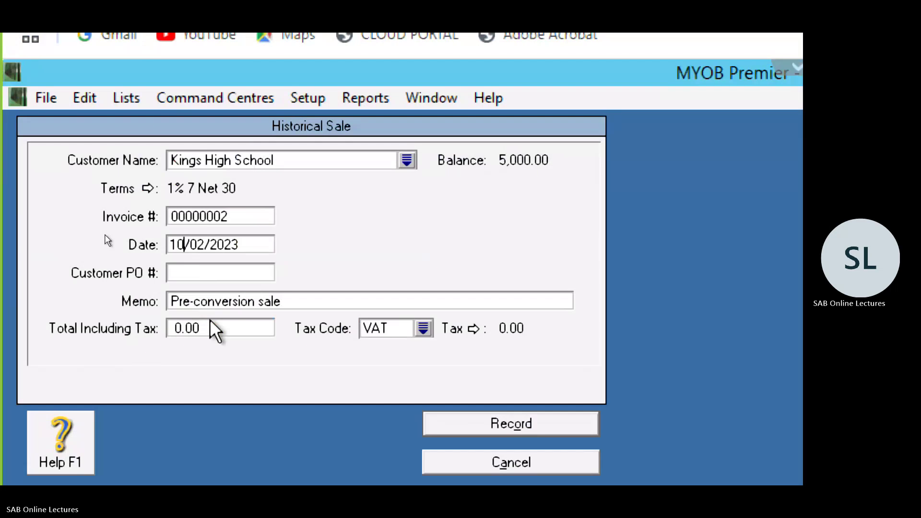
key("BackSpace")
key("BackSpace")
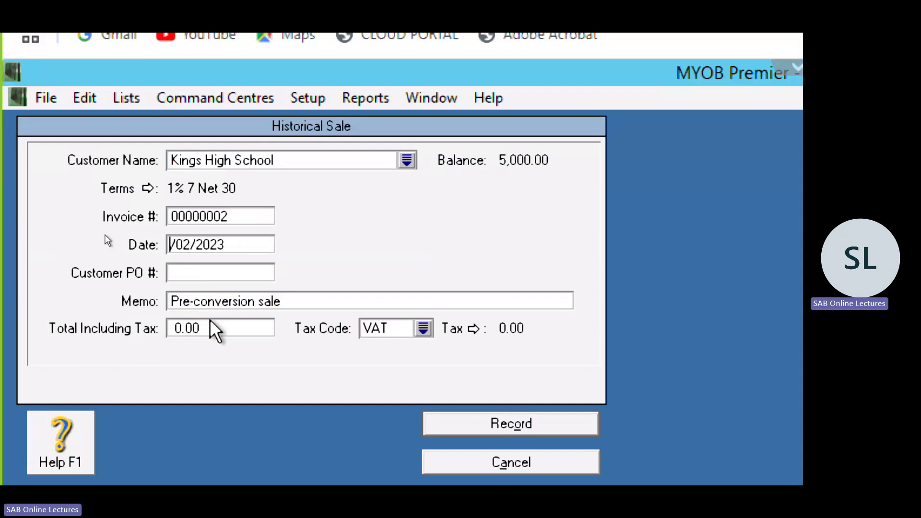
type("12")
key("Tab")
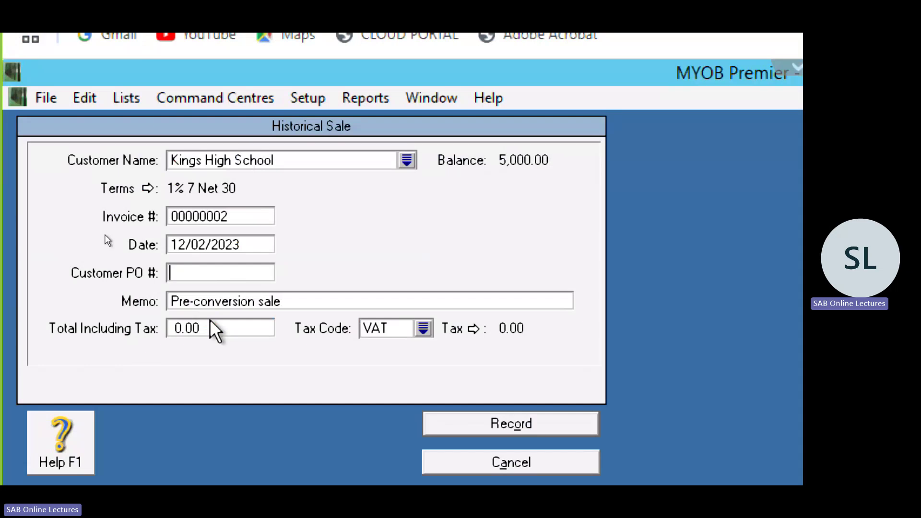
- Complete and record Kings High School's second historical sale with its customer PO number and a total including tax of 6,000
type("2345")
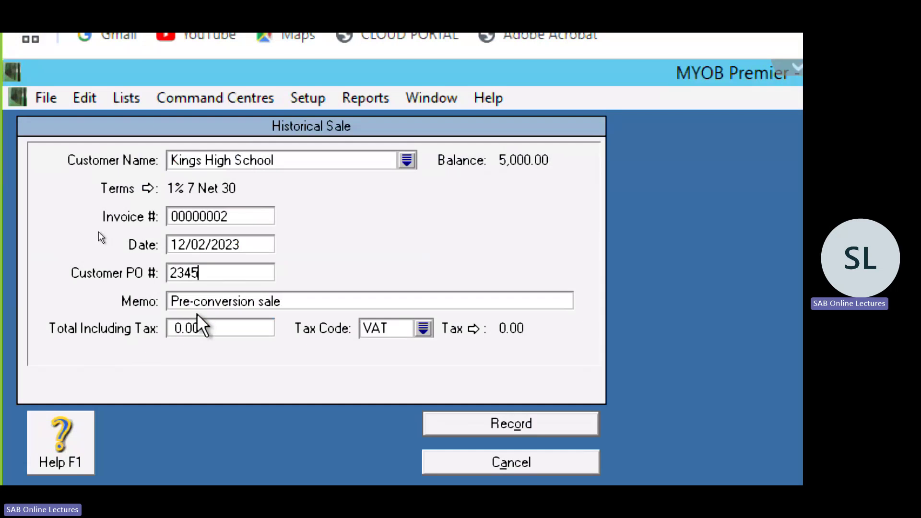
key("Tab")
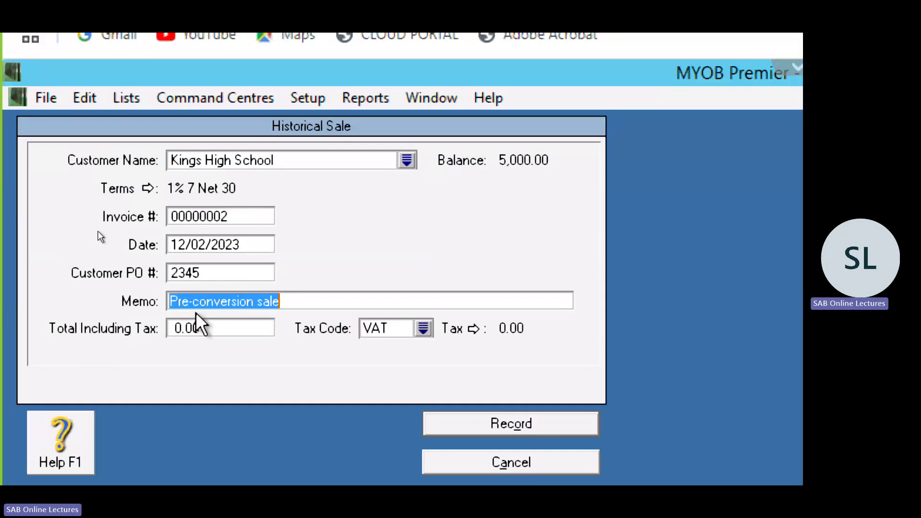
key("Tab")
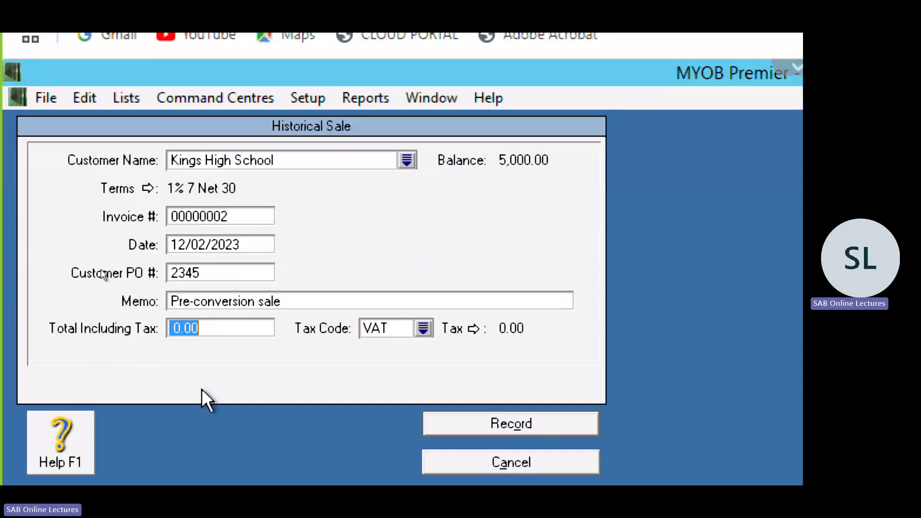
type("6000")
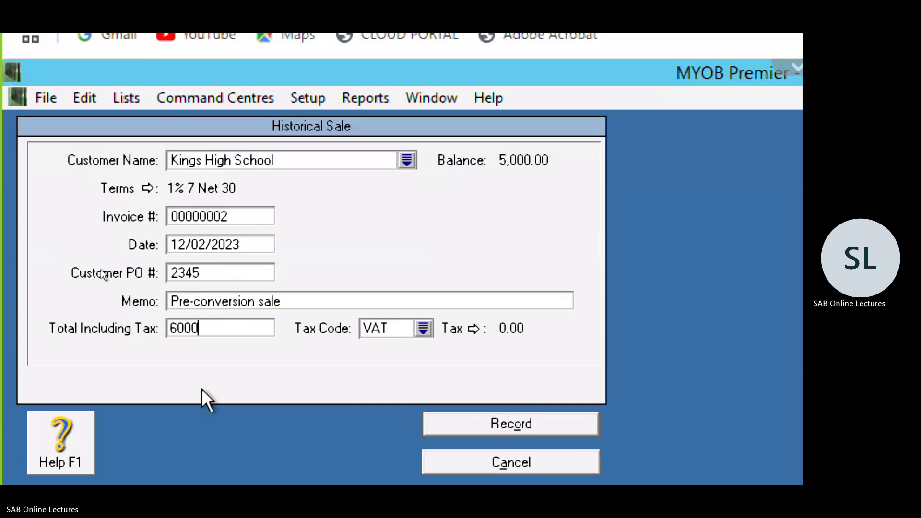
key("Tab")
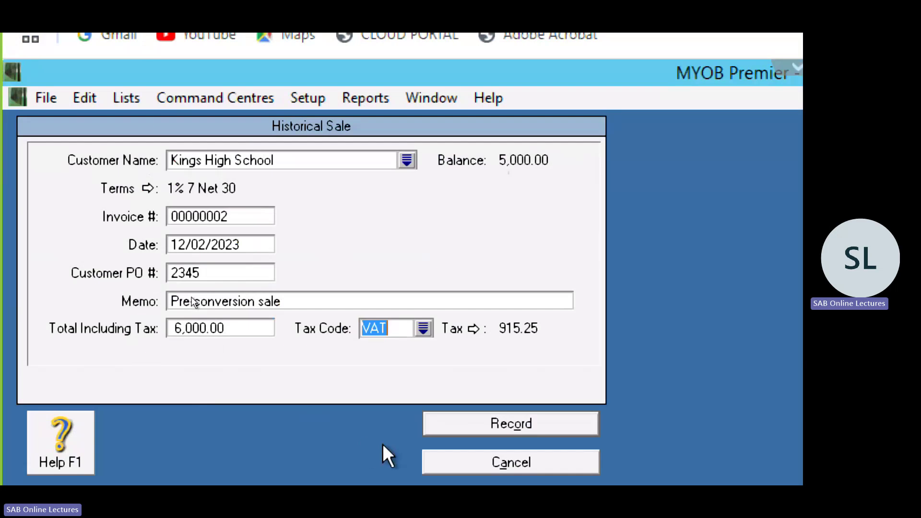
left_click(478, 426)
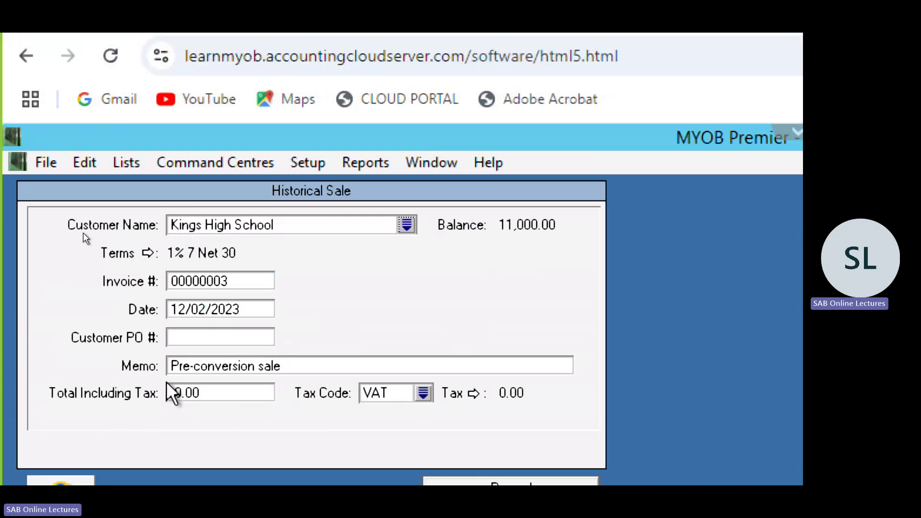
- Set the date of Kings High School's third historical sale to 02/03/2023
left_click(204, 307)
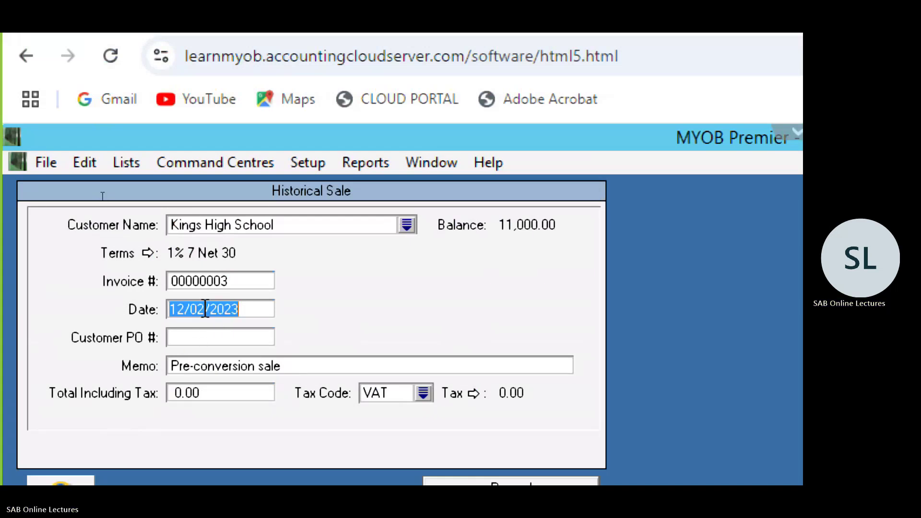
key("BackSpace")
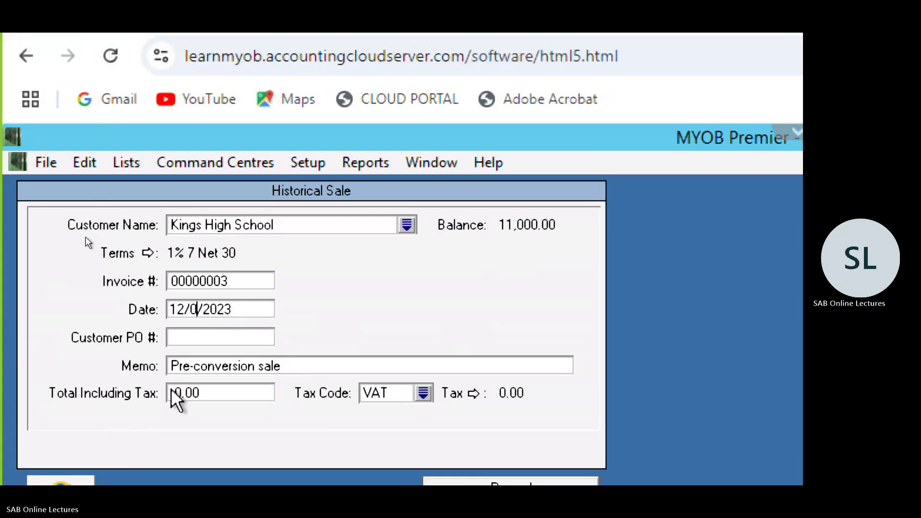
type("3")
key("Left")
key("Left")
key("Left")
key("BackSpace")
key("BackSpace")
type("02")
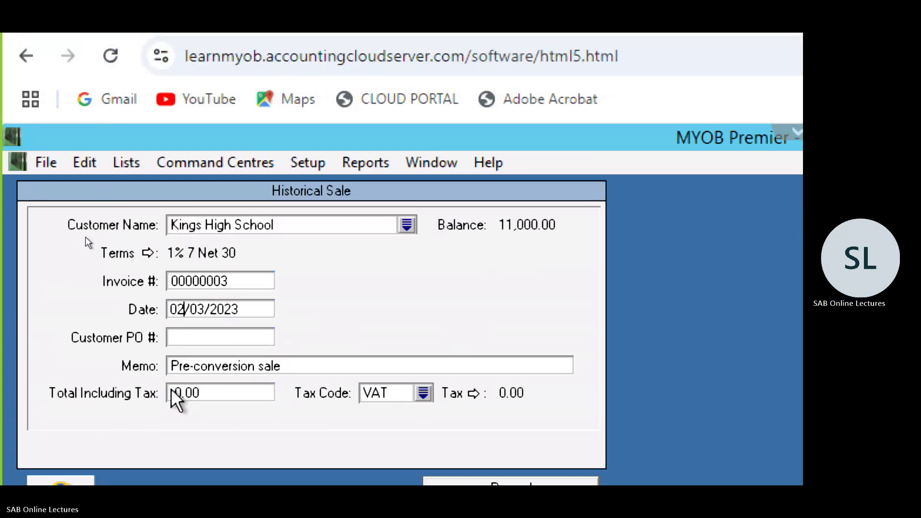
key("Tab")
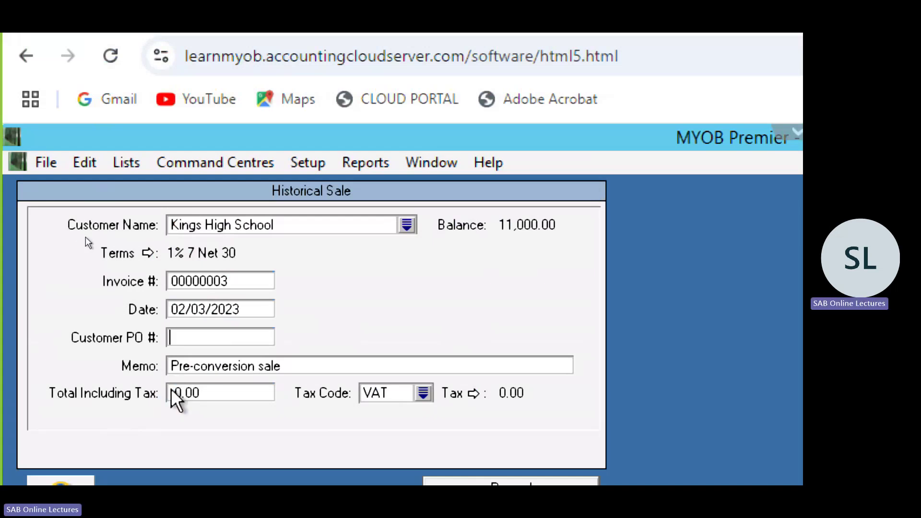
- Complete and record Kings High School's third historical sale with its customer PO number and a total including tax of 4,000
type("7891")
scroll(263, 452, "down", 2)
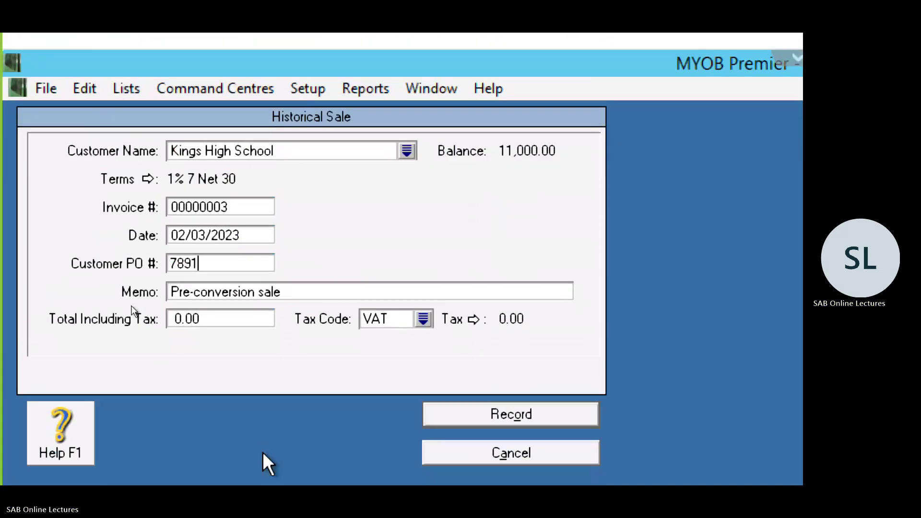
key("Tab")
key("Tab")
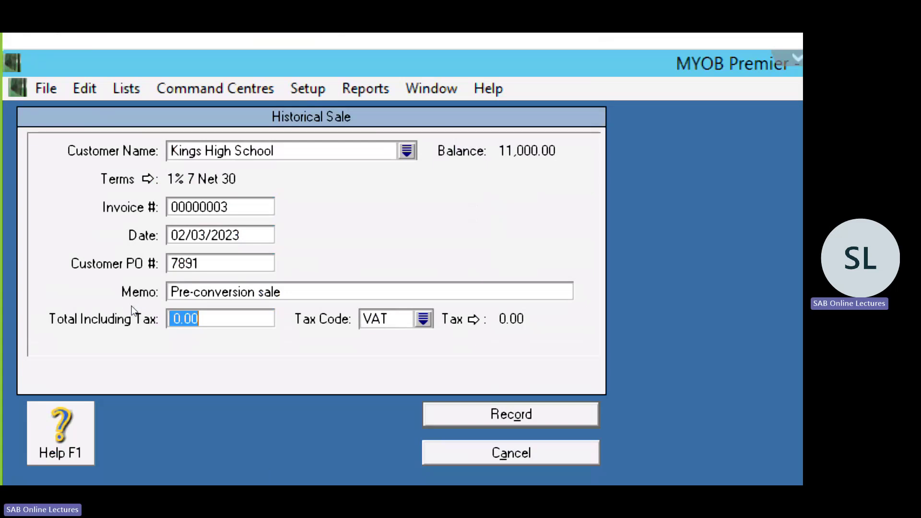
type("4000")
key("Tab")
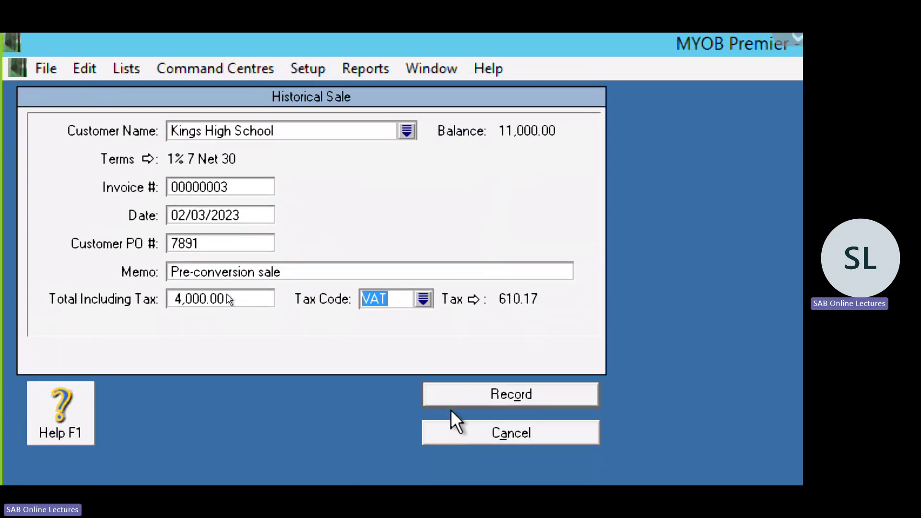
left_click(469, 394)
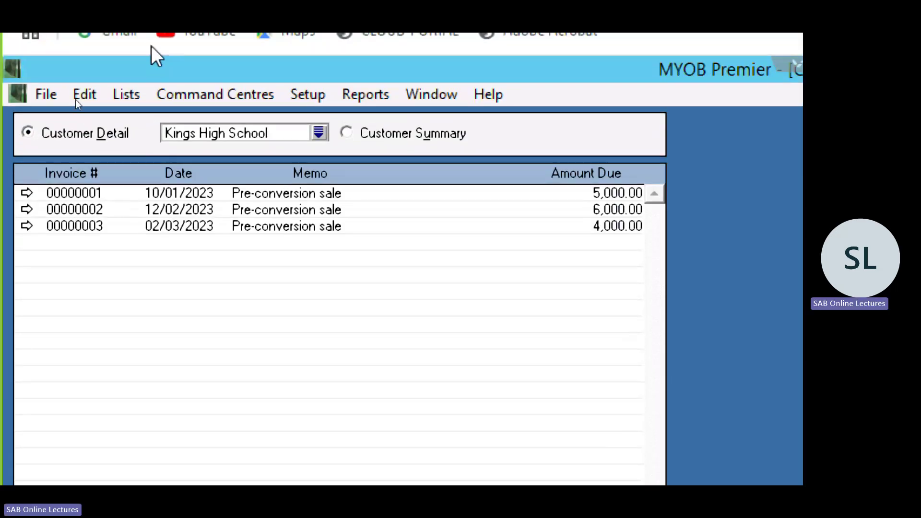
- Switch the customer balances to Queens Girls Collage and add a historical sale for that customer
left_click(319, 135)
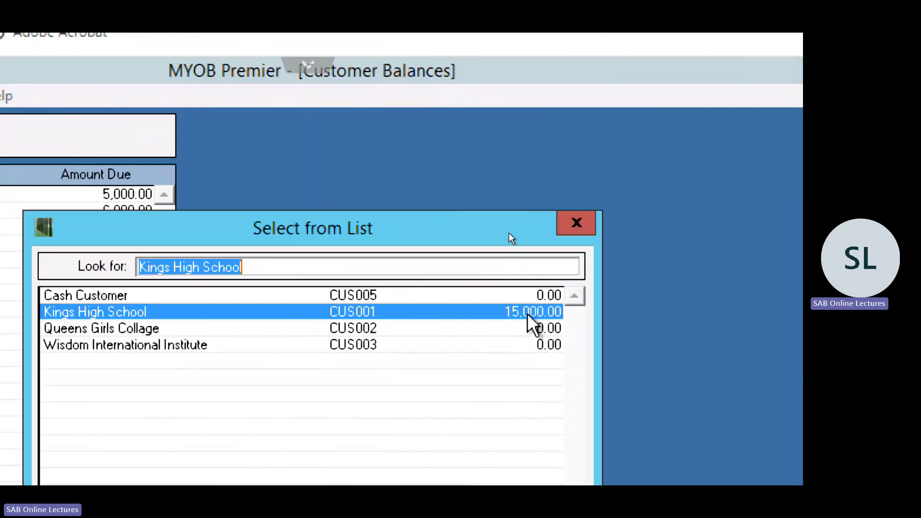
left_click(151, 330)
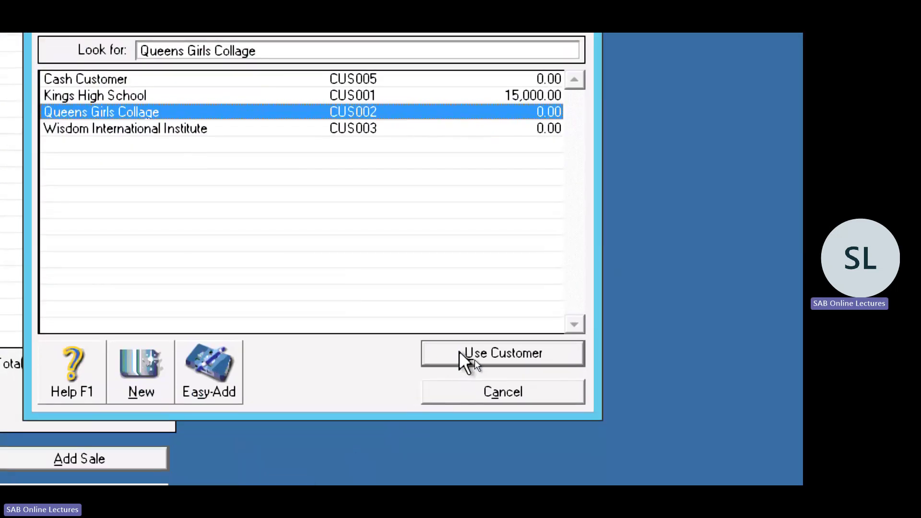
left_click(465, 357)
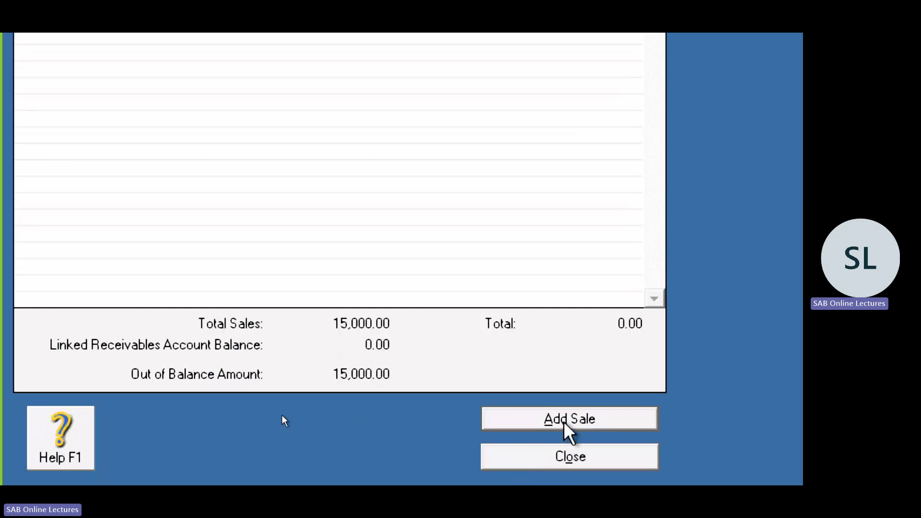
left_click(565, 424)
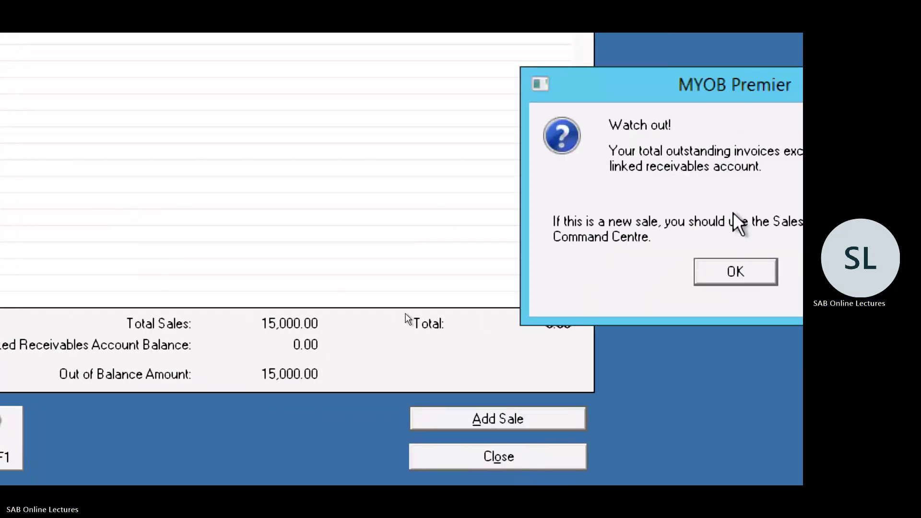
left_click(726, 272)
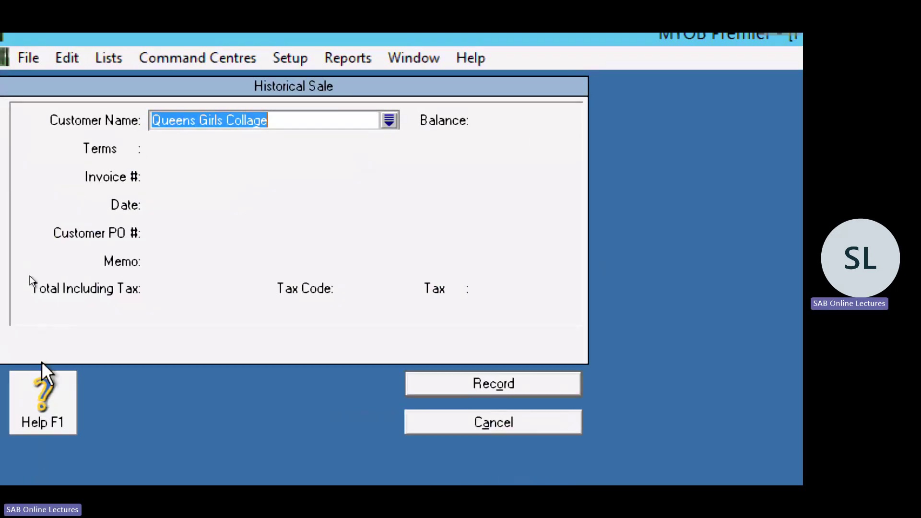
key("Tab")
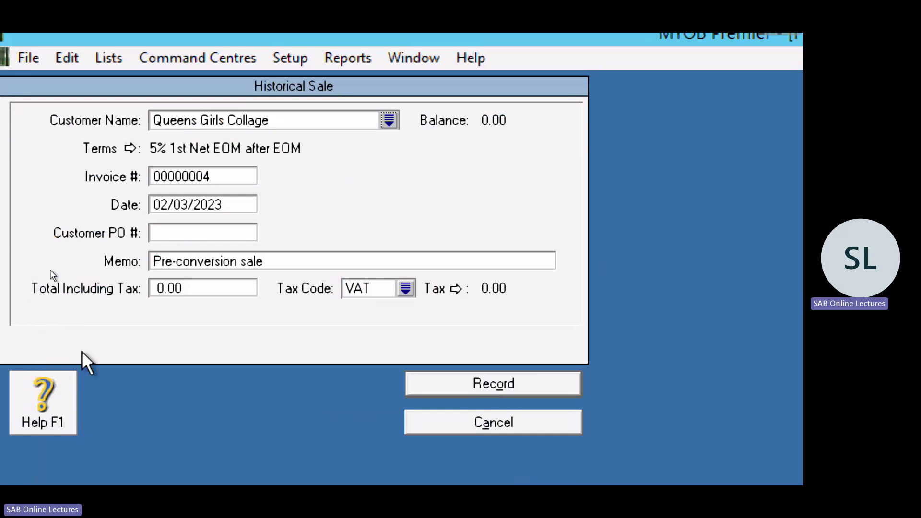
- Set the date of Queens Girls Collage's first historical sale to 12/02/2023
left_click(192, 205)
key("BackSpace")
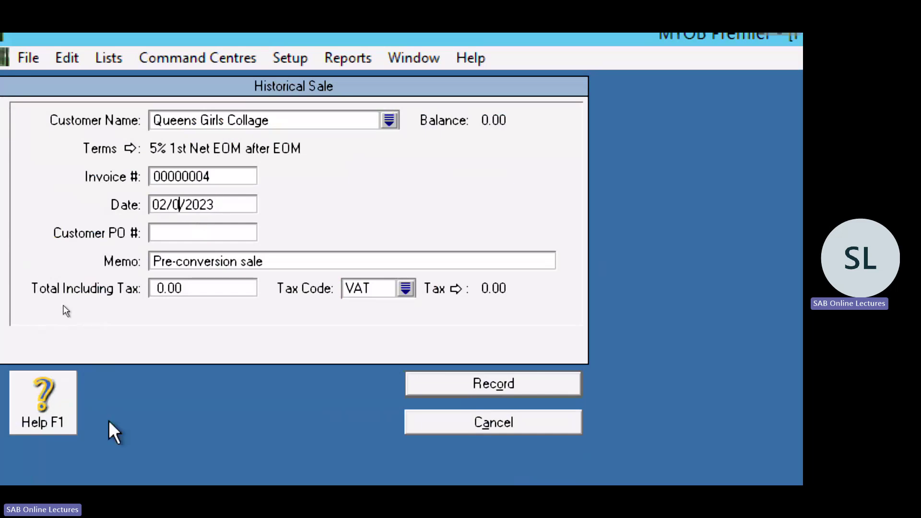
type("2")
key("Left")
key("Left")
key("Left")
key("BackSpace")
key("BackSpace")
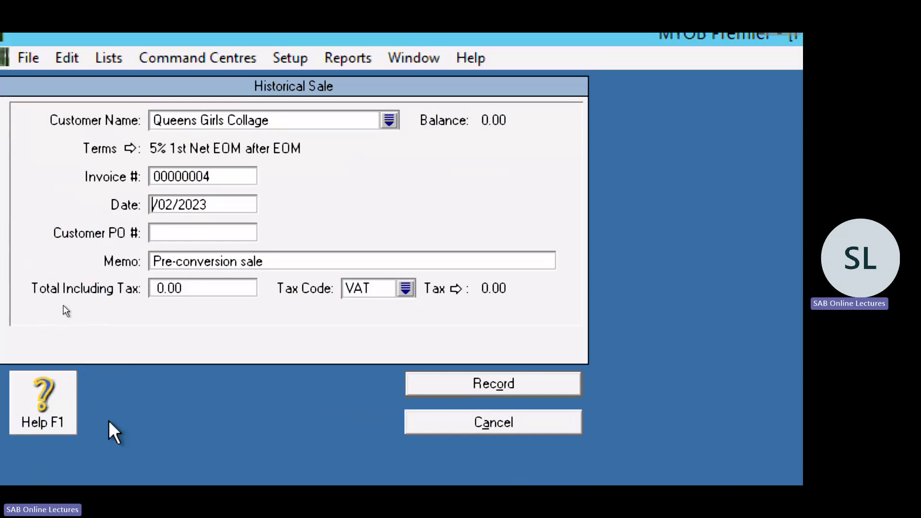
type("12")
key("Tab")
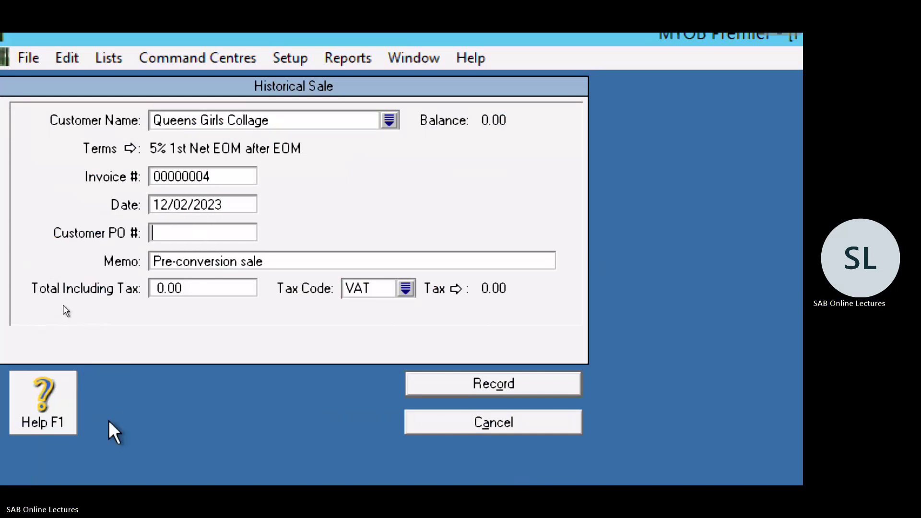
- Complete and record Queens Girls Collage's first historical sale with its customer PO number and a total including tax of 4,000
type("4563")
key("Tab")
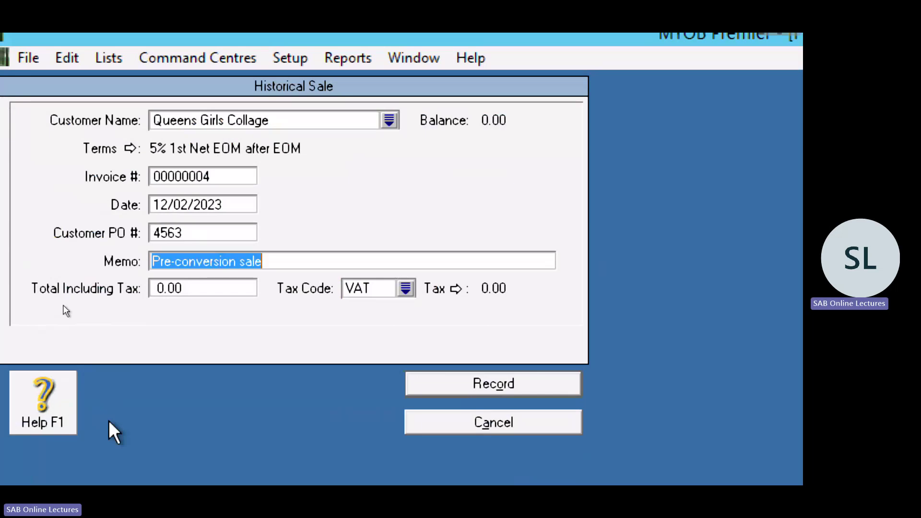
key("Tab")
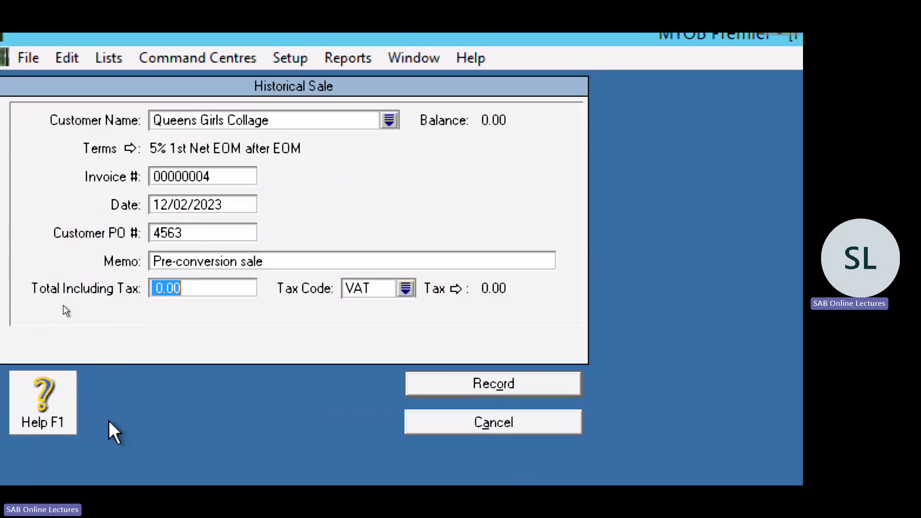
type("4000")
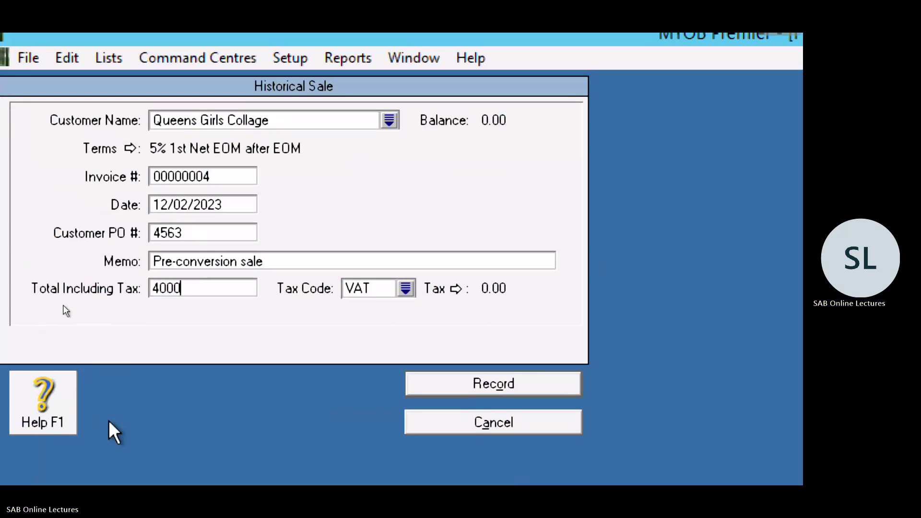
key("Tab")
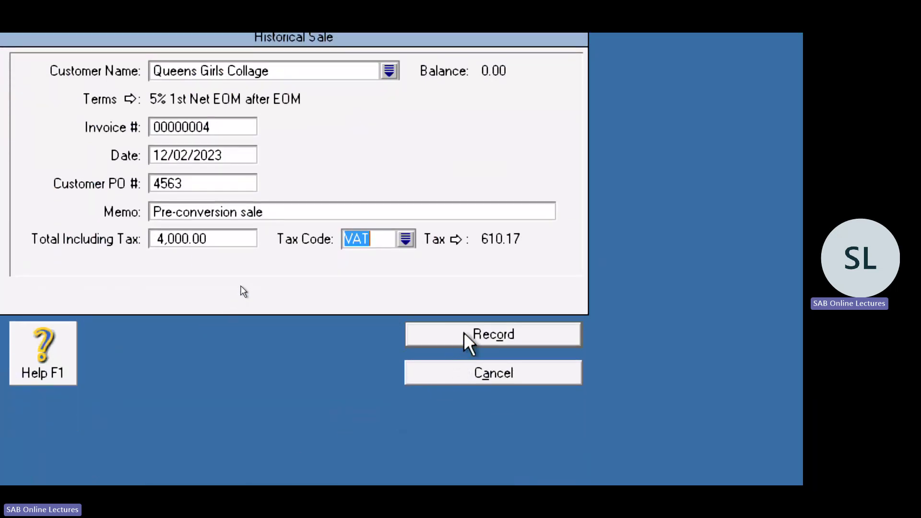
left_click(468, 335)
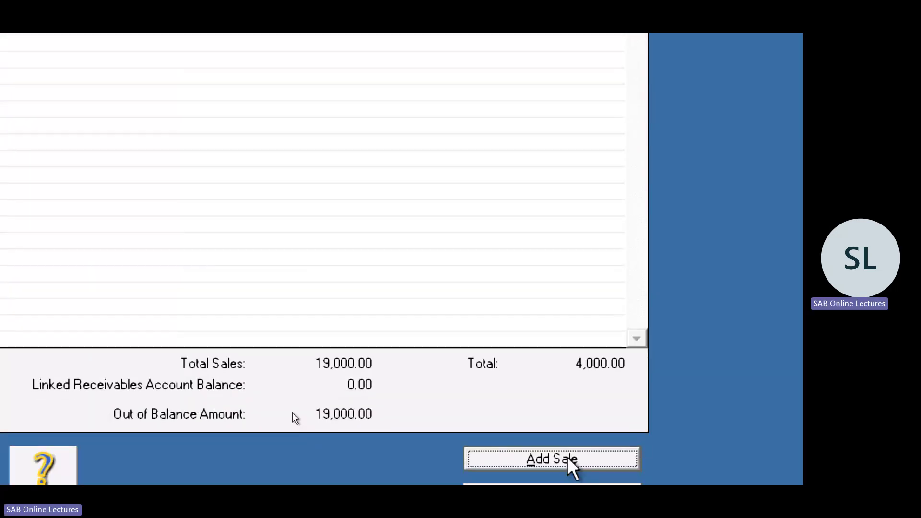
- Add another historical sale for Queens Girls Collage and set its date to 25/02/2023
left_click(569, 460)
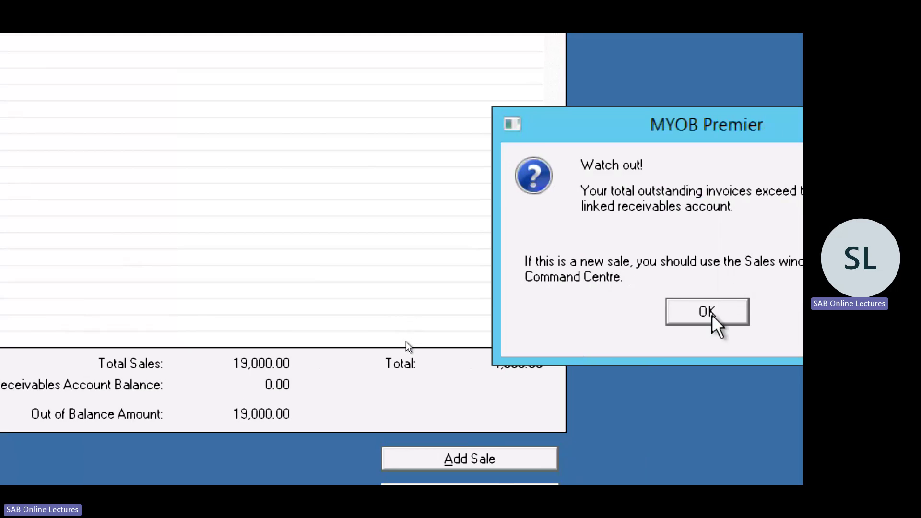
key("Return")
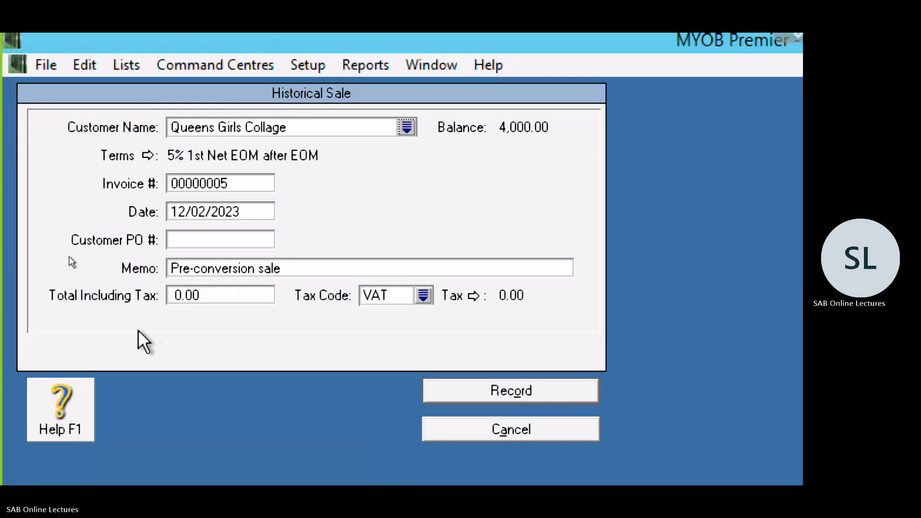
left_click(184, 210)
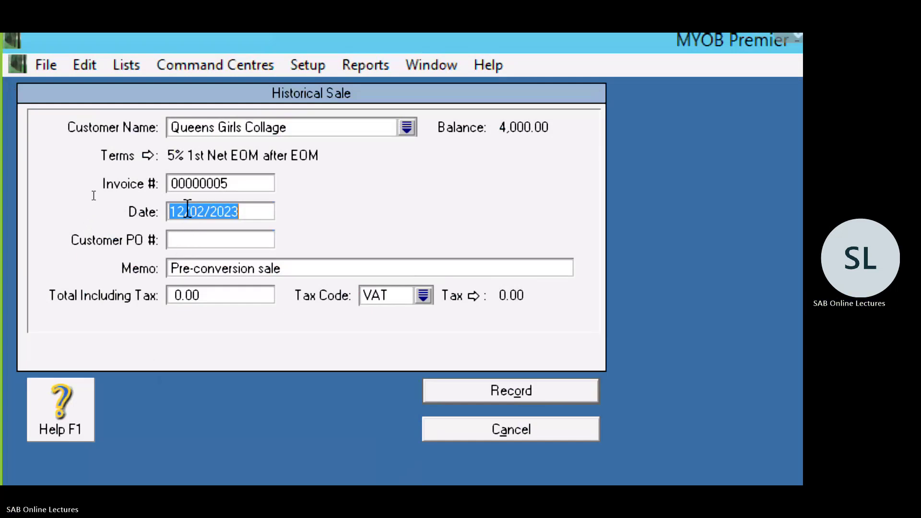
left_click(183, 211)
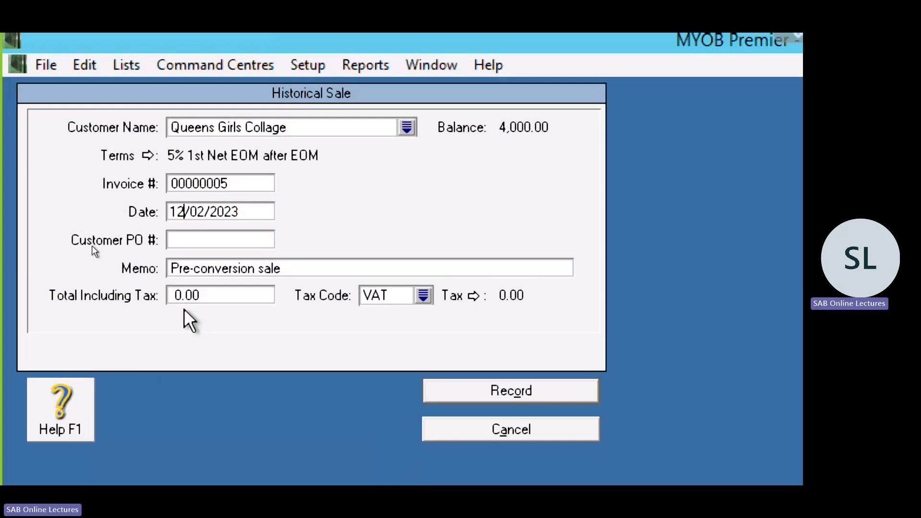
key("BackSpace")
key("BackSpace")
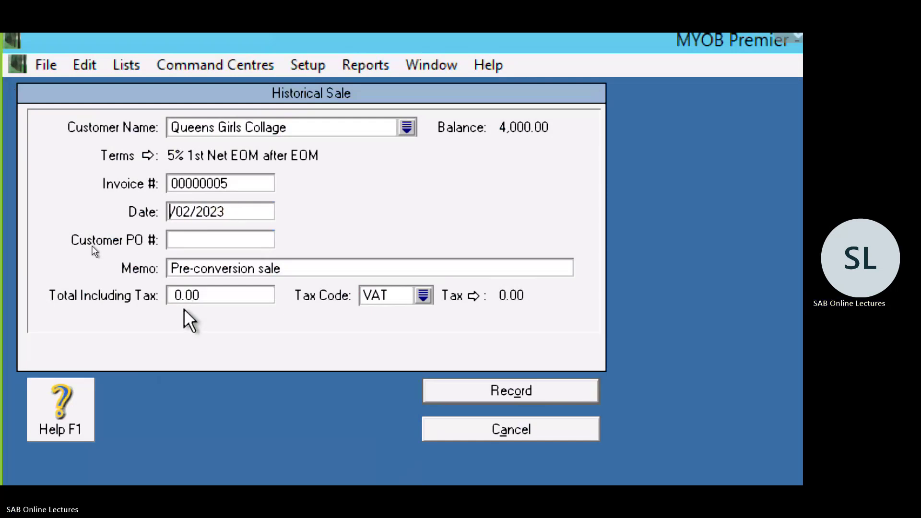
type("25")
key("Tab")
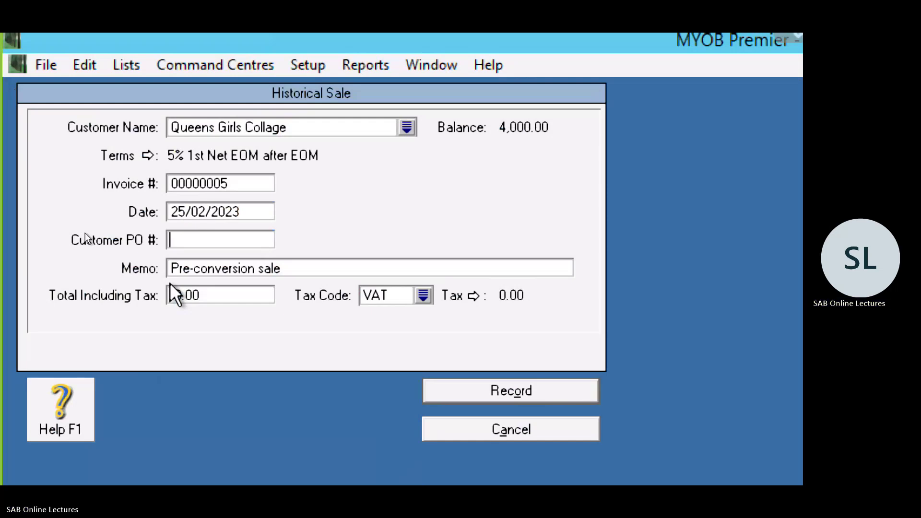
- Complete and record Queens Girls Collage's second historical sale with its customer PO number and a total including tax of 7,000
type("1235")
key("Tab")
key("Tab")
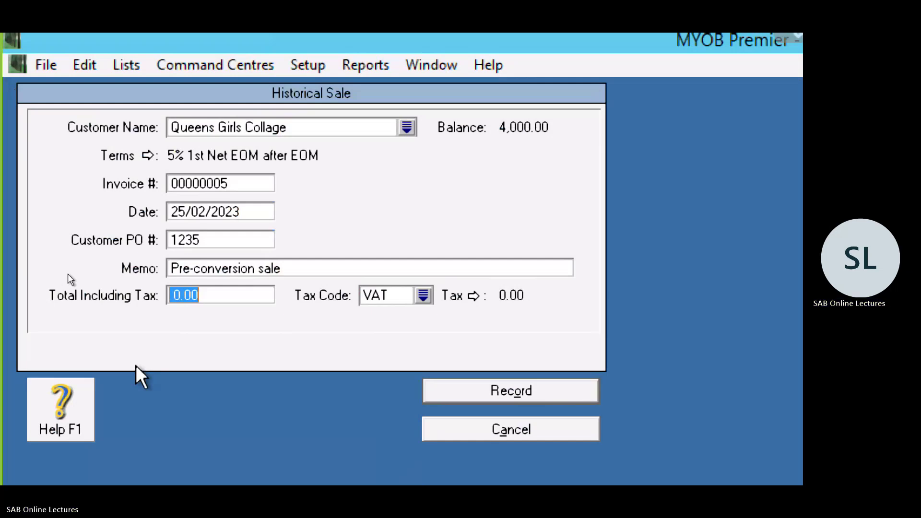
type("7000")
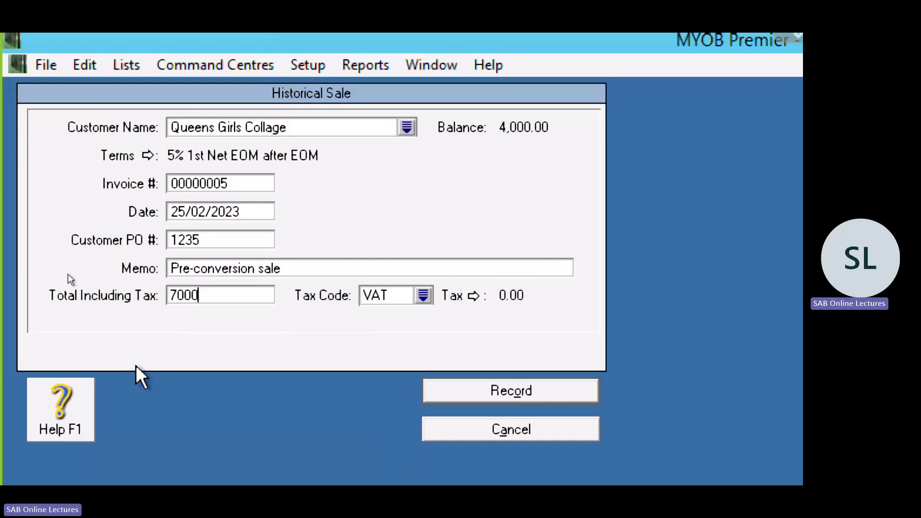
key("Tab")
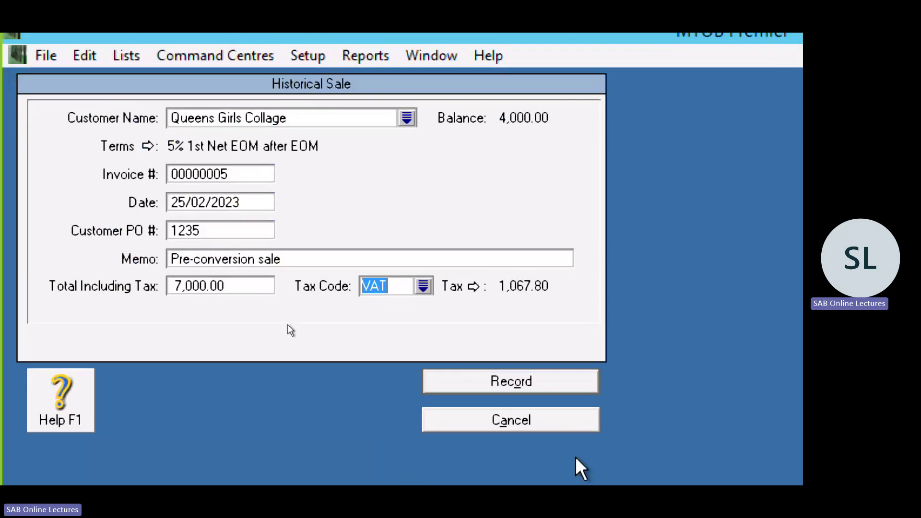
left_click(541, 379)
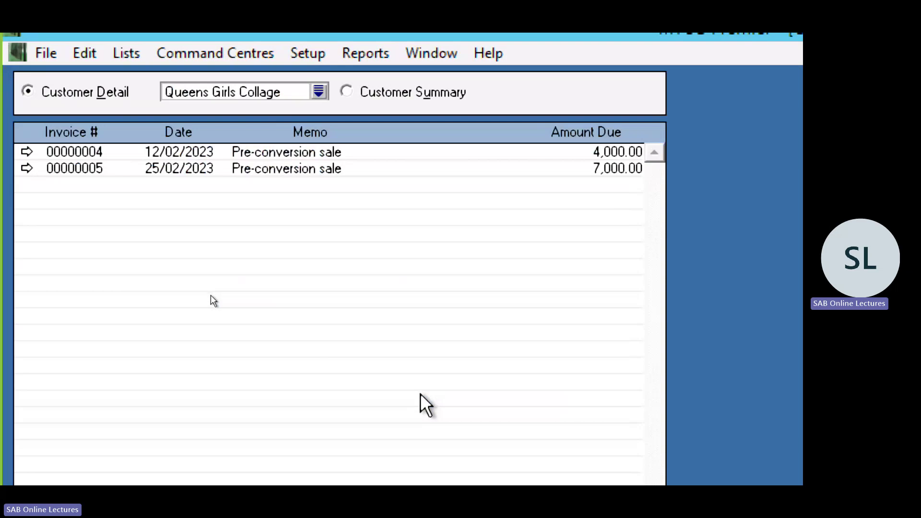
- Add a third historical sale for Queens Girls Collage
left_click(569, 424)
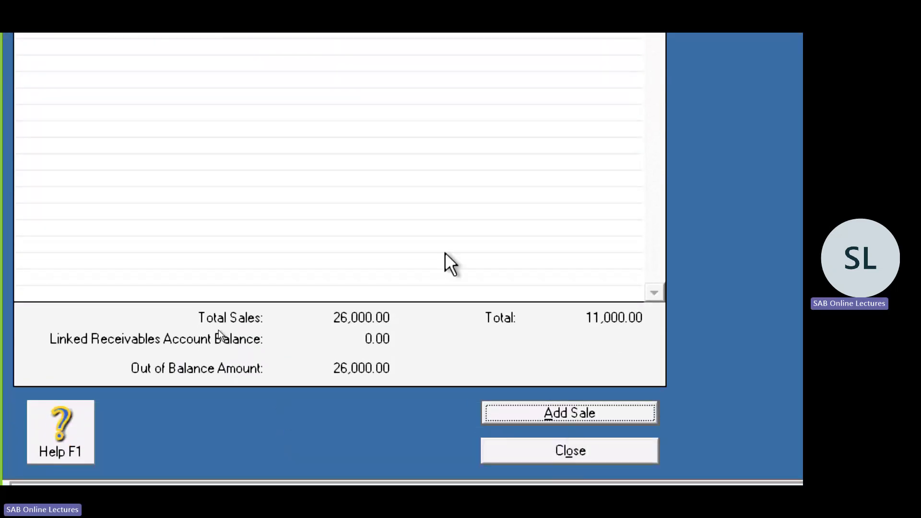
left_click(732, 265)
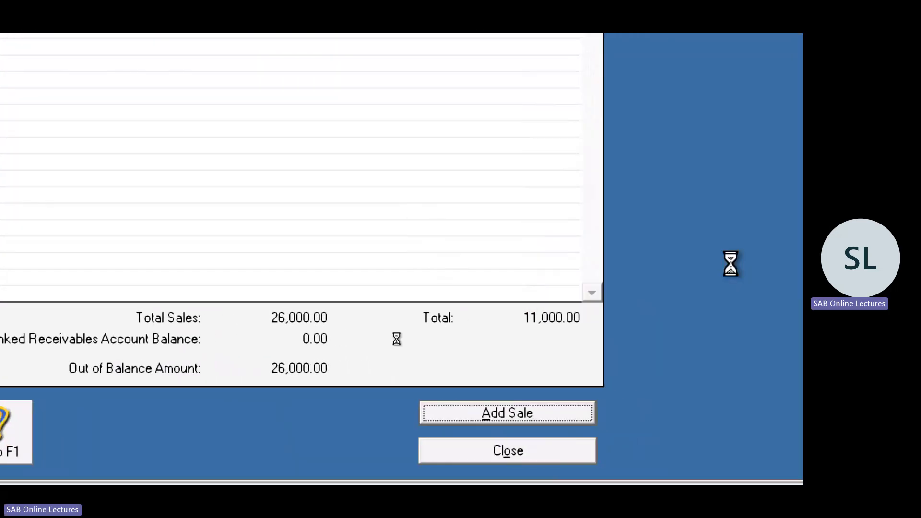
key("Tab")
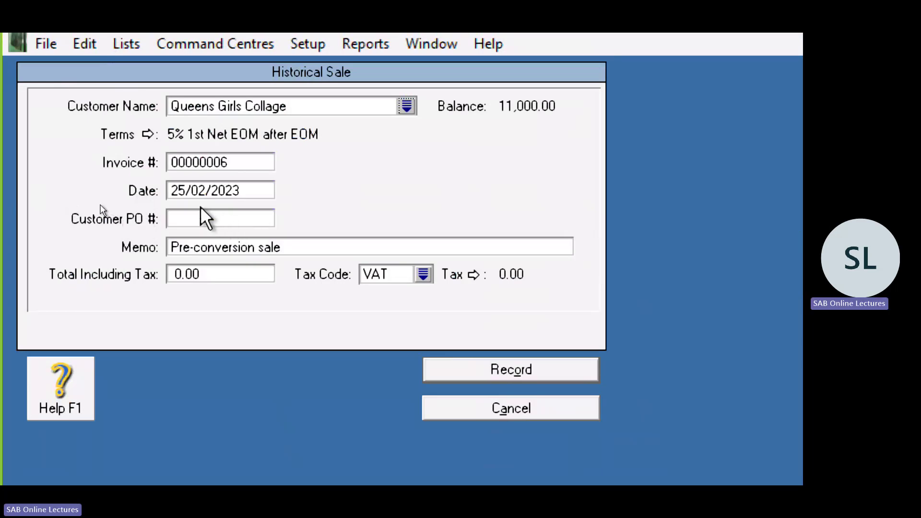
- Set the date of Queens Girls Collage's third historical sale to 08/03/2023
left_click(204, 191)
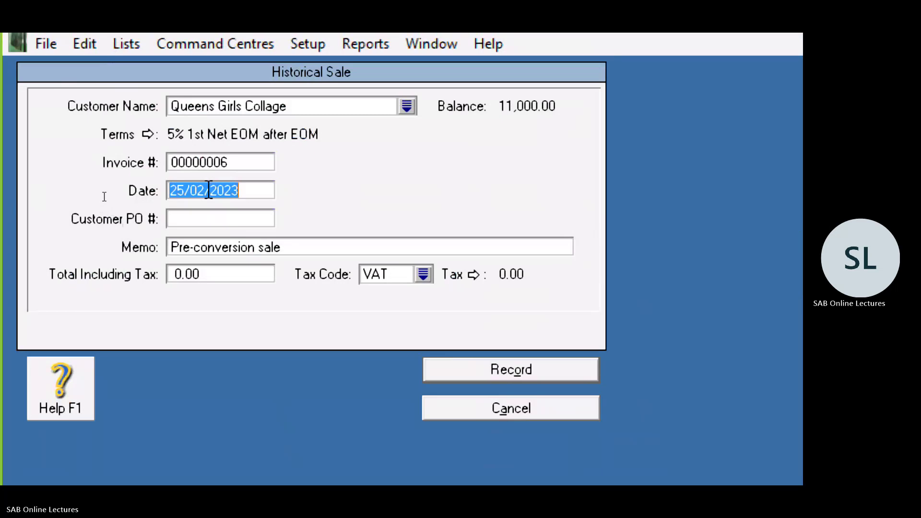
left_click(204, 191)
key("BackSpace")
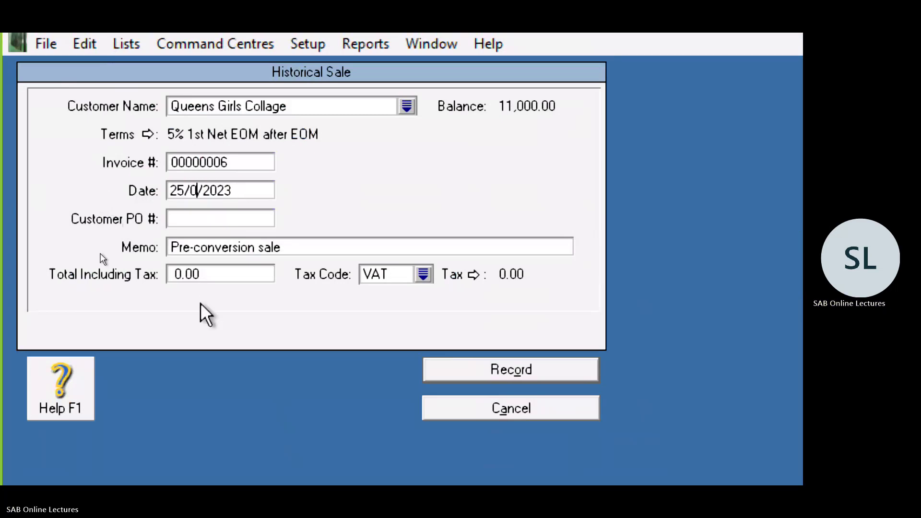
type("3")
key("Left")
key("Left")
key("Left")
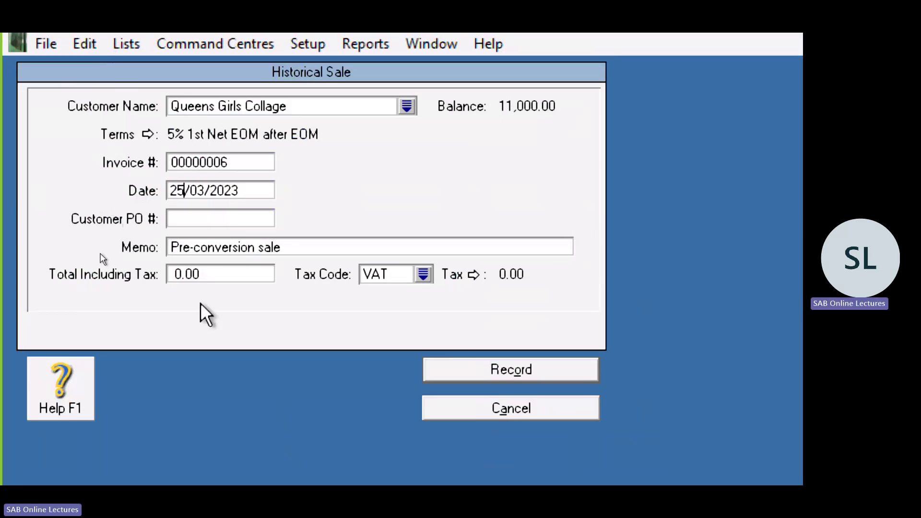
key("BackSpace")
key("BackSpace")
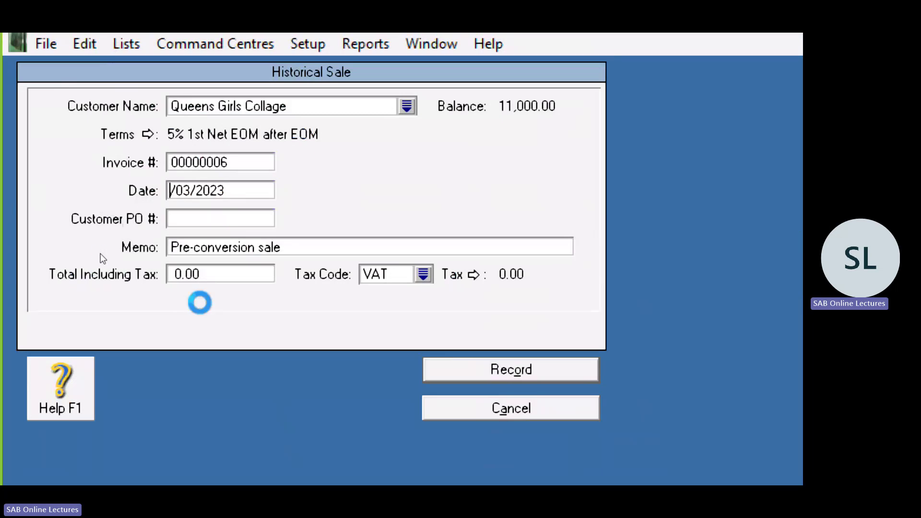
type("08")
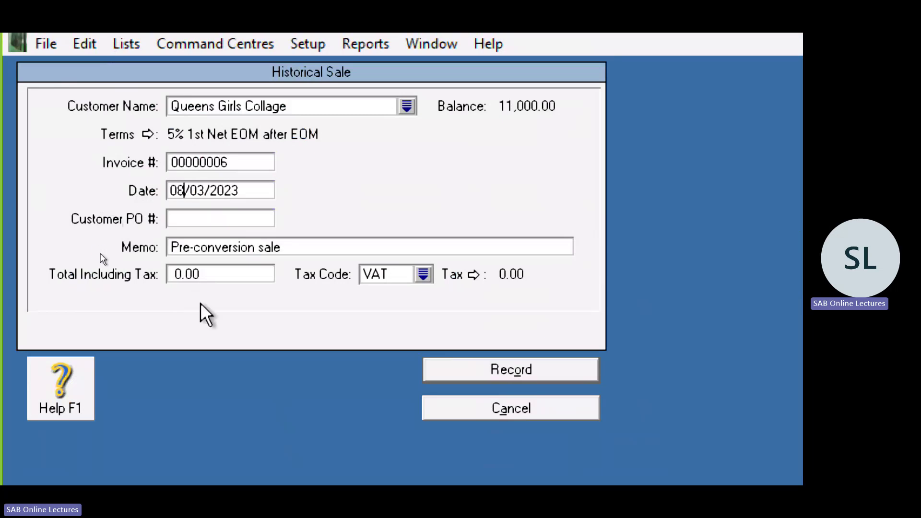
key("Tab")
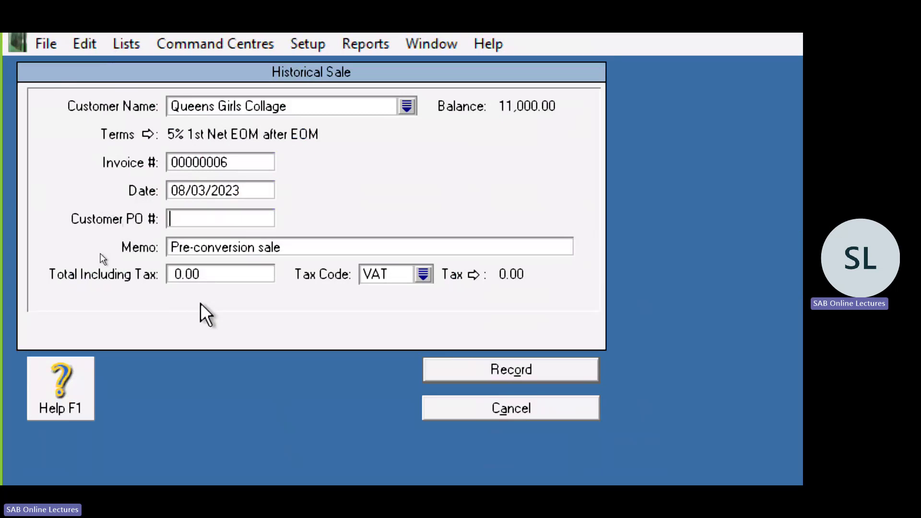
- Complete and record Queens Girls Collage's third historical sale with its customer PO number and a total including tax of 10,000
type("456")
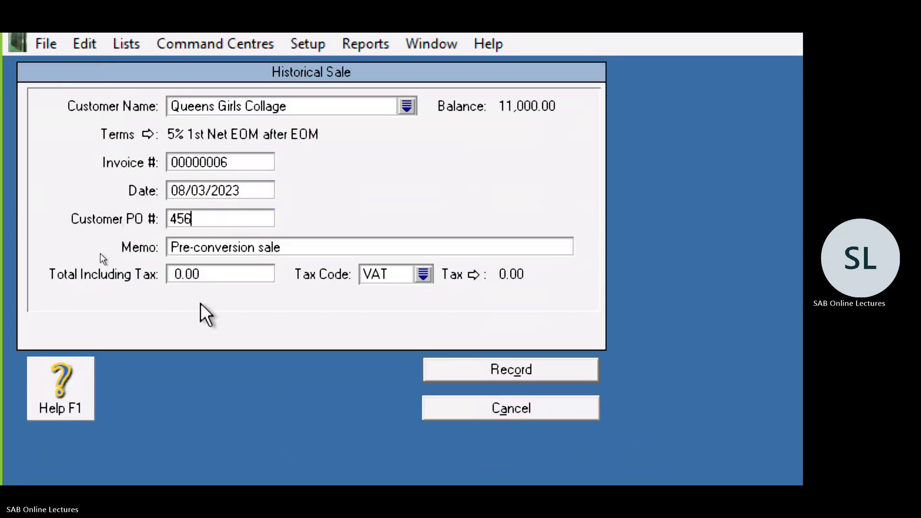
type("2")
key("Tab")
key("Tab")
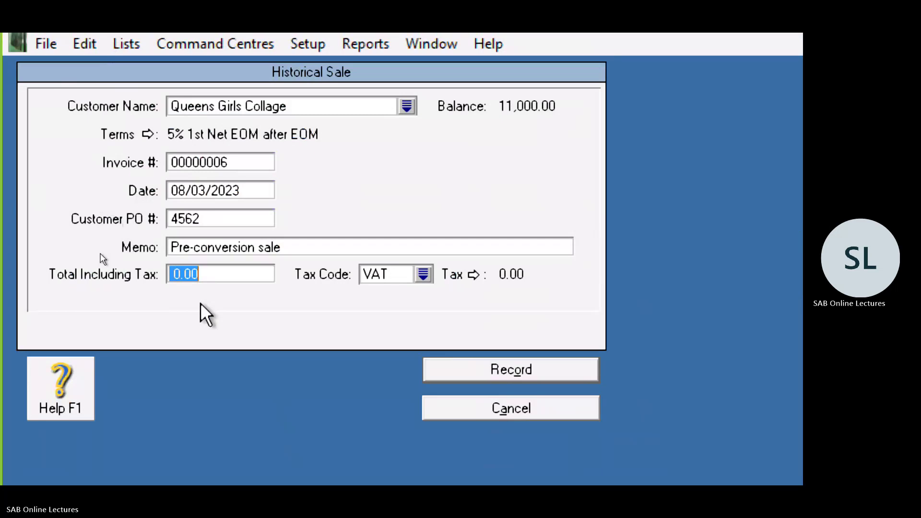
type("1000")
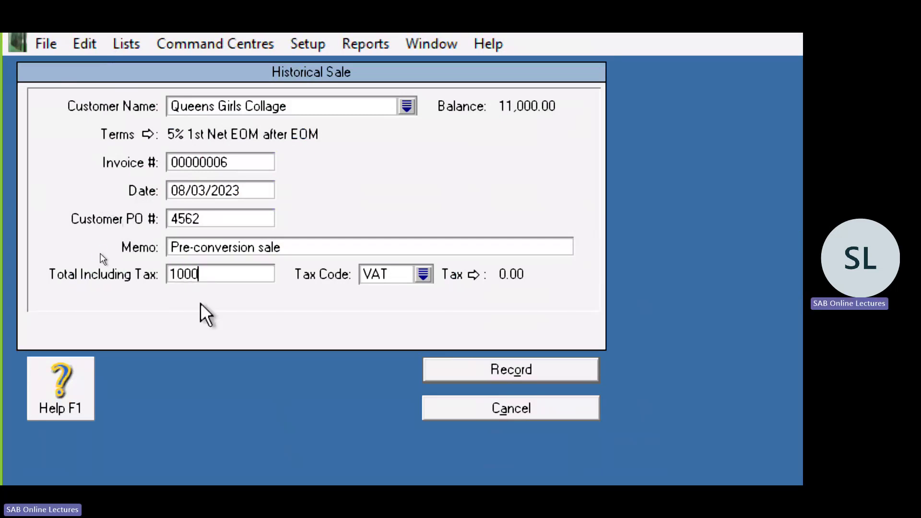
type("0")
key("Tab")
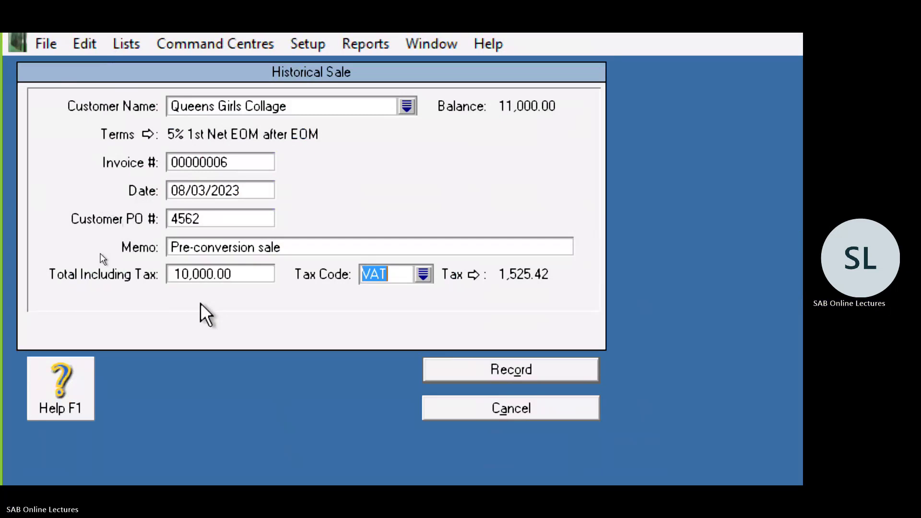
left_click(473, 374)
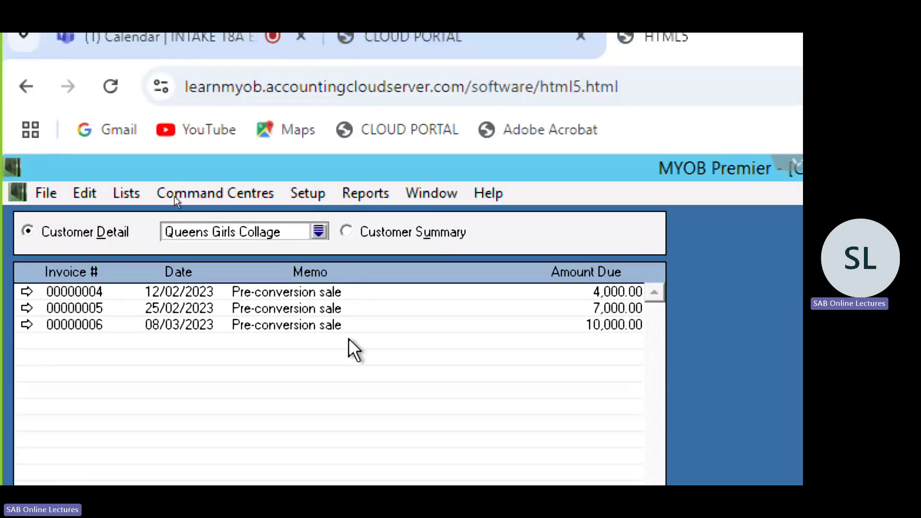
- Switch the customer balances to Wisdom International Institute
left_click(319, 232)
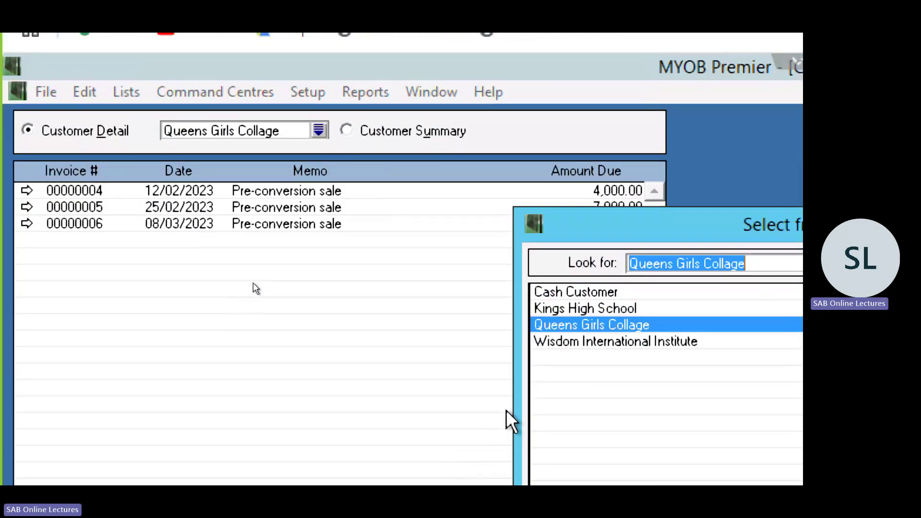
left_click(598, 341)
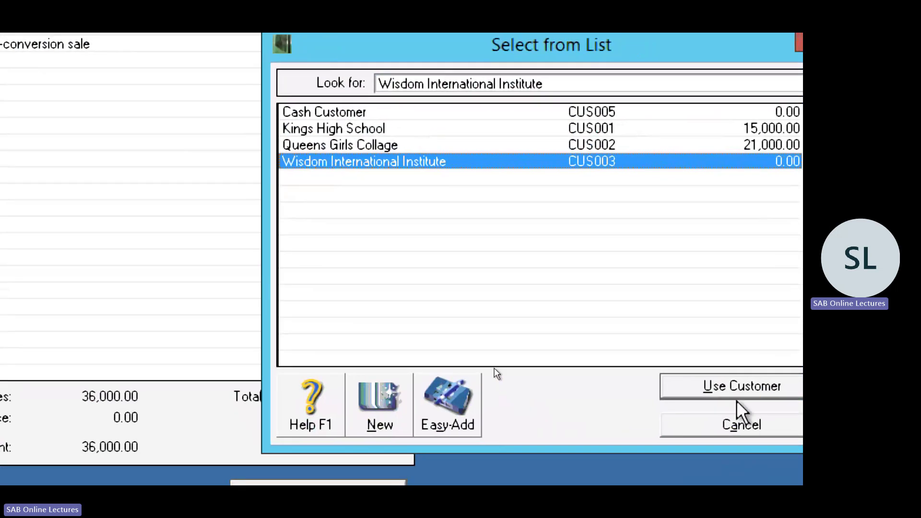
left_click(721, 392)
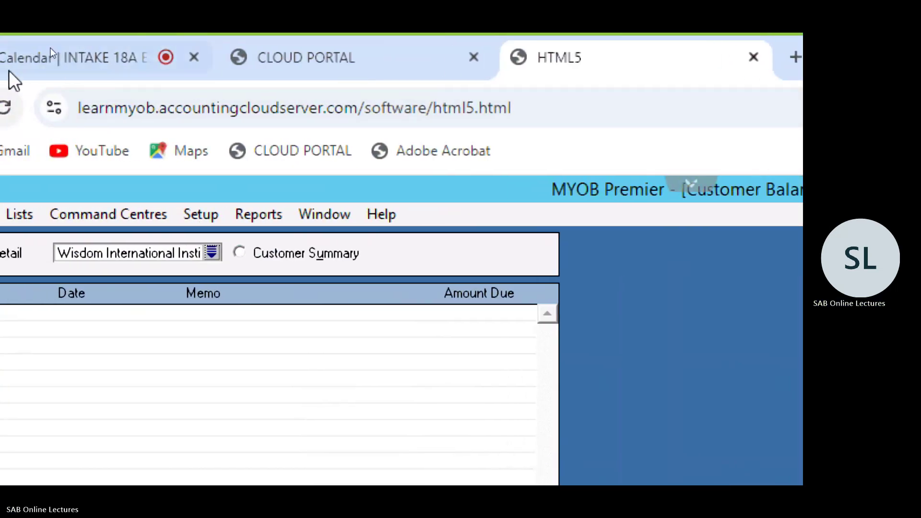
- Switch to the Teams meeting, unmute the microphone and return to MYOB
left_click(36, 53)
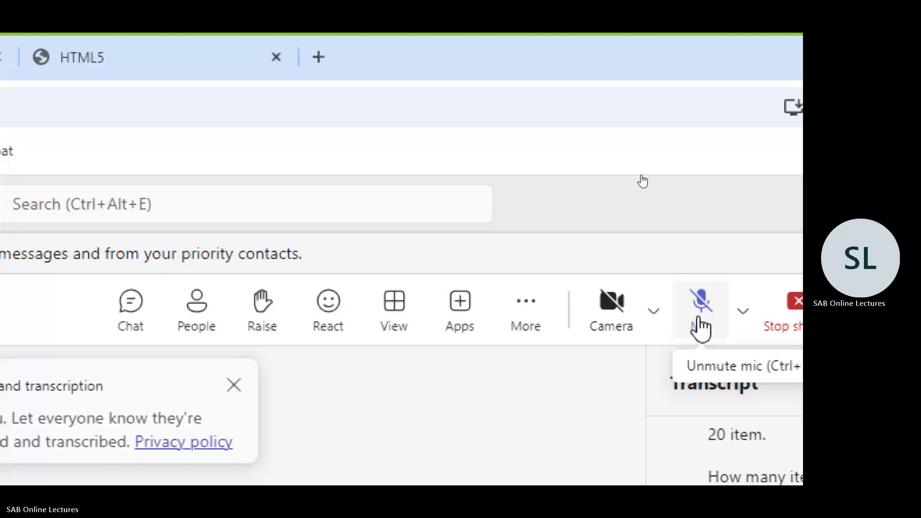
left_click(701, 314)
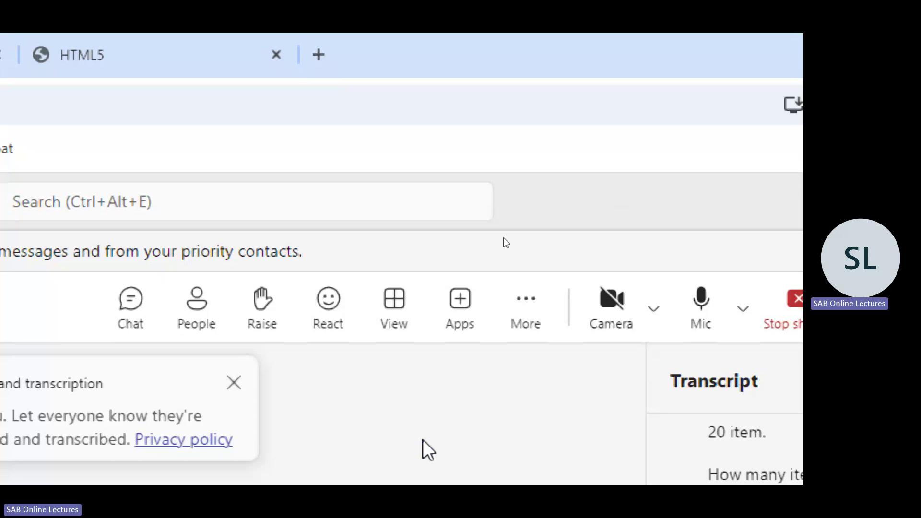
left_click(472, 63)
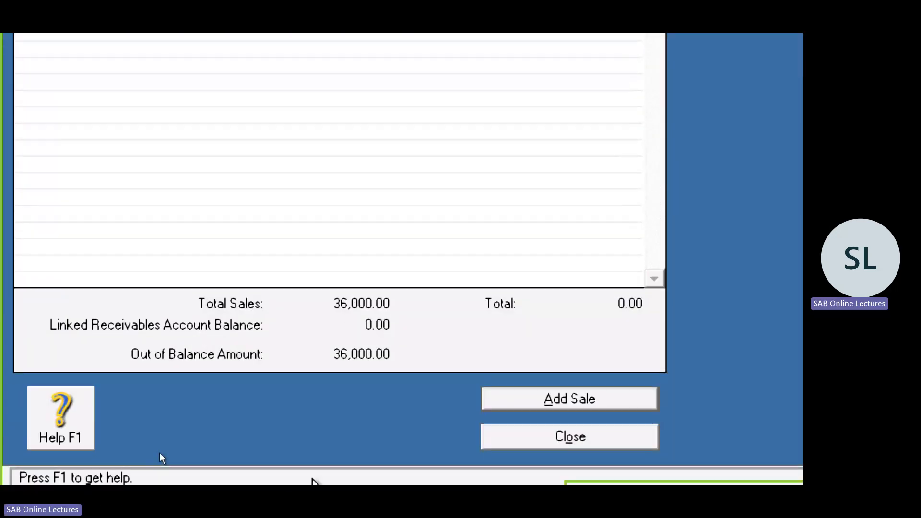
- Add a historical sale for Wisdom International Institute
left_click(515, 404)
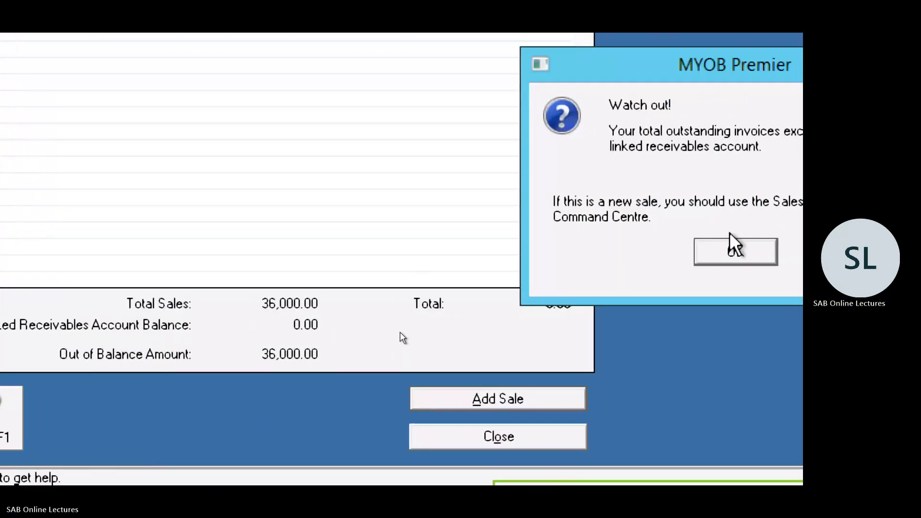
left_click(735, 251)
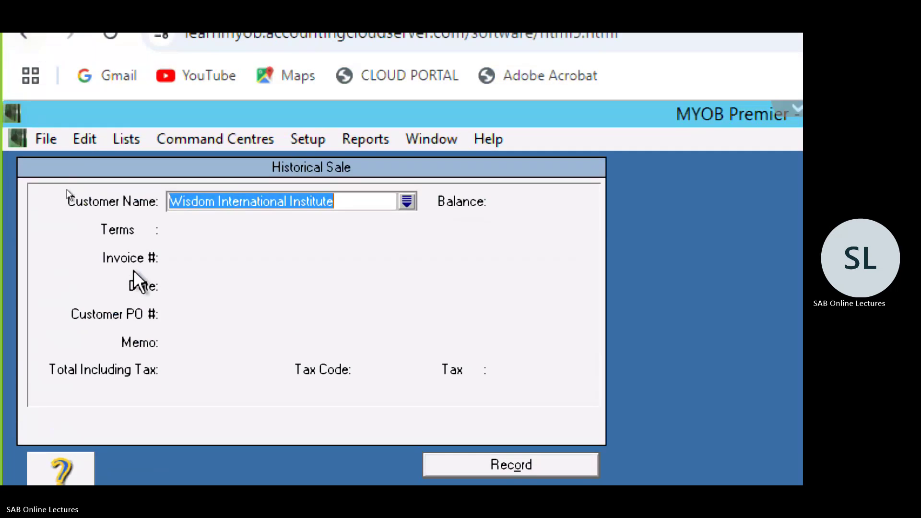
key("Tab")
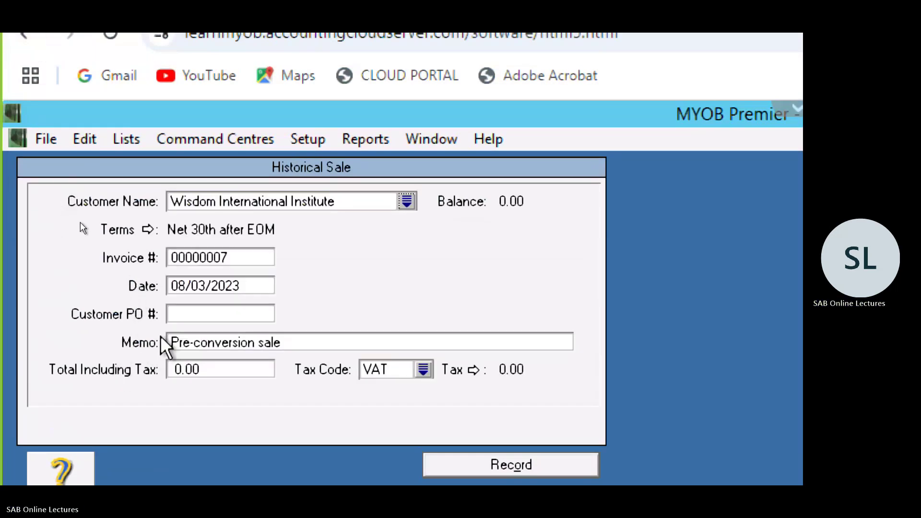
- Complete and record Wisdom International Institute's historical sale with its customer PO number and a total including tax of 19,000
left_click(208, 314)
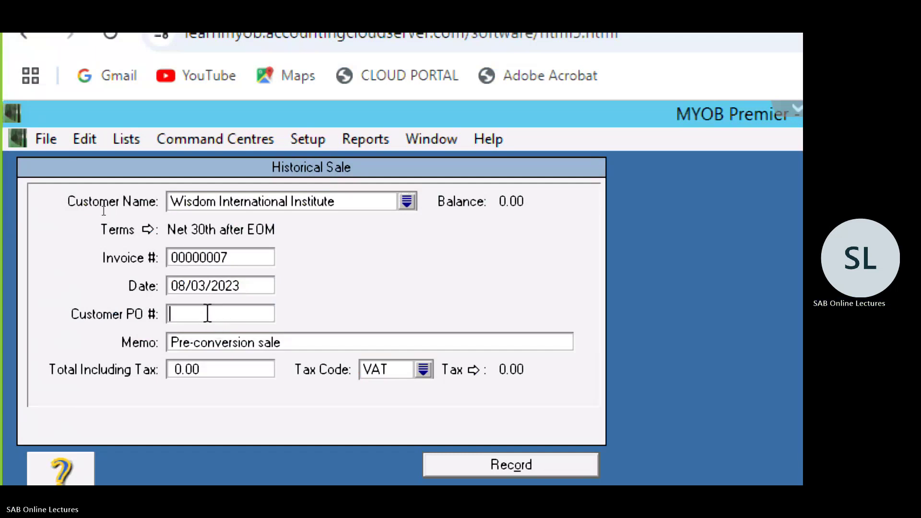
type("4512")
key("Tab")
key("Tab")
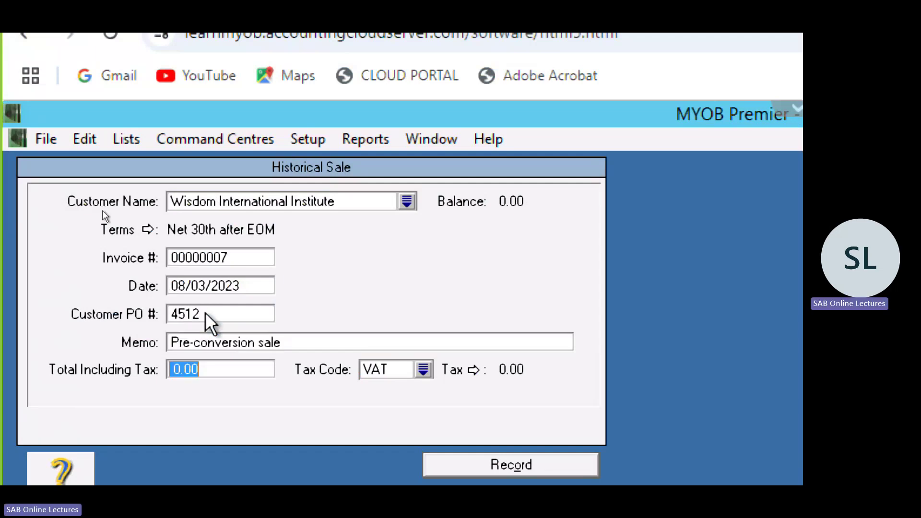
type("19,")
type("000")
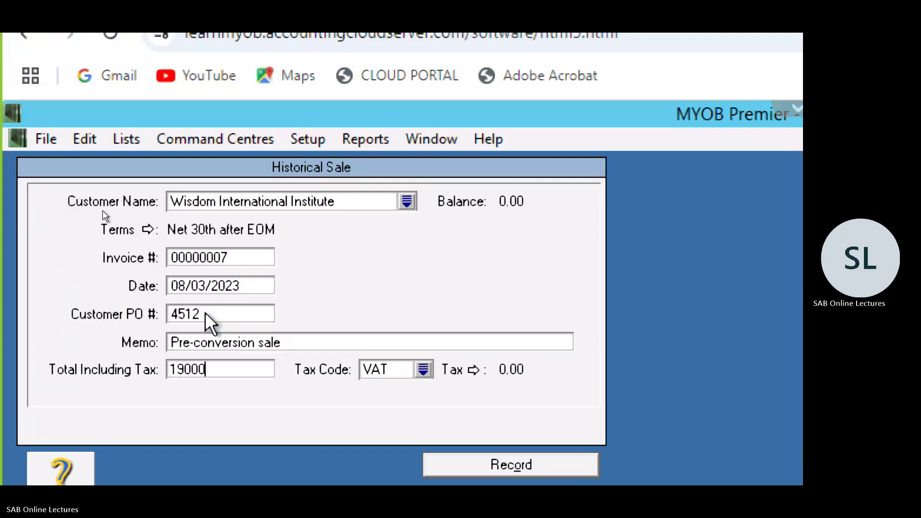
key("Tab")
scroll(458, 448, "down", 1)
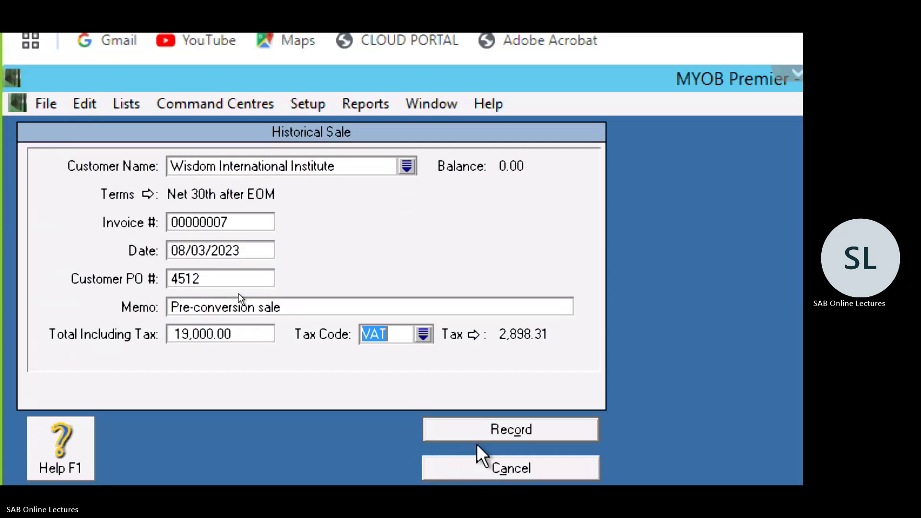
left_click(480, 431)
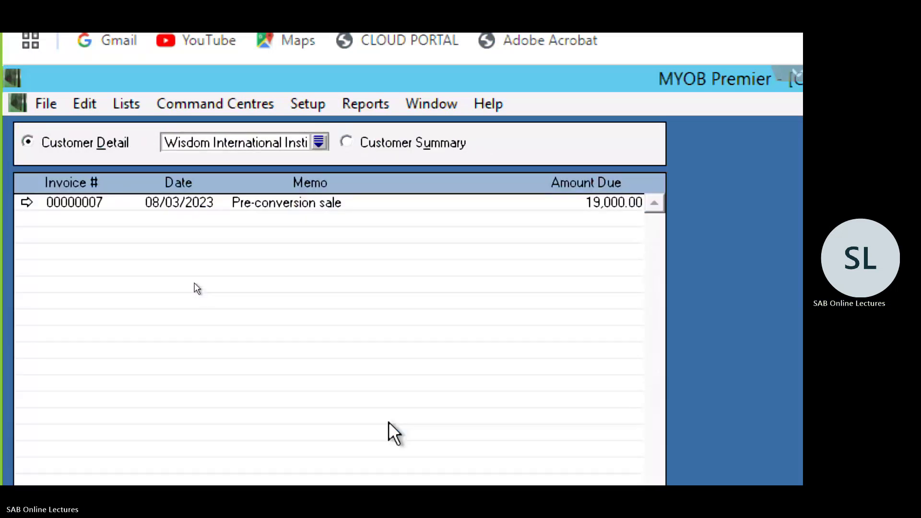
- Close the customer balances and open the transaction journal from the Inventory command centre
scroll(392, 432, "down", 7)
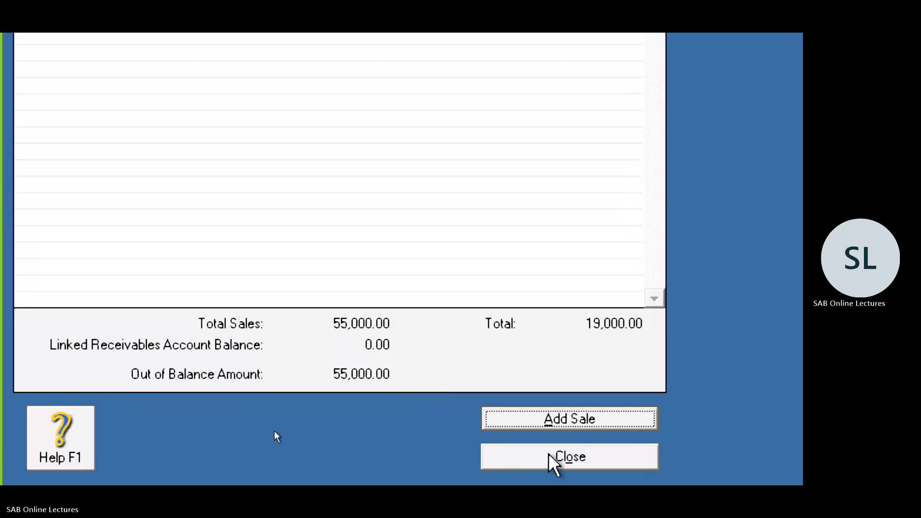
left_click(553, 460)
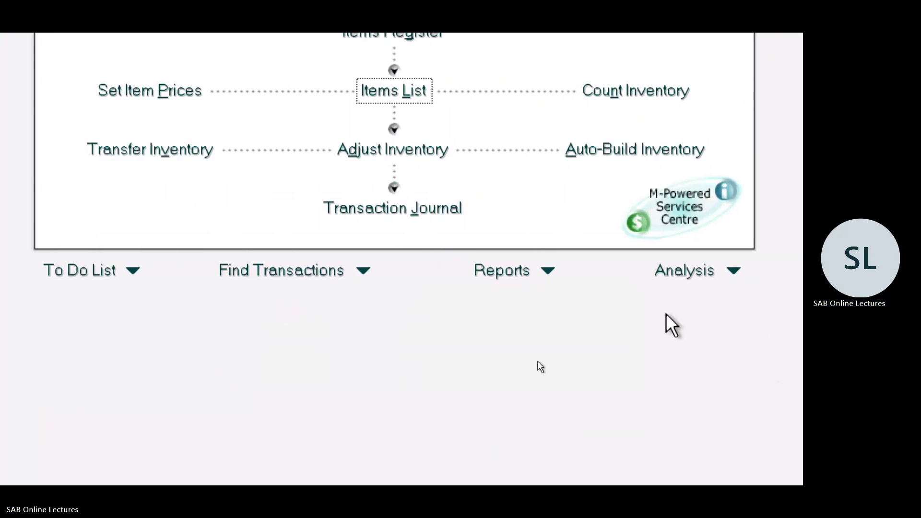
left_click(402, 213)
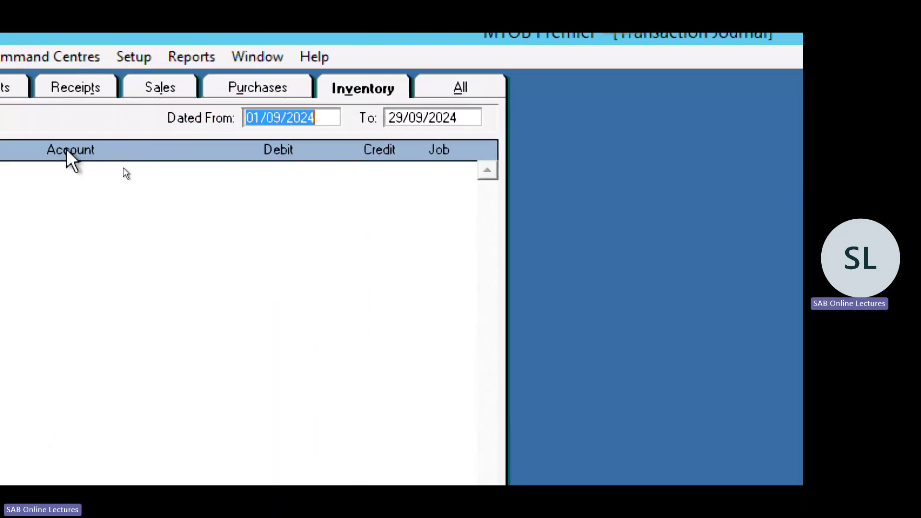
- Show the sales transactions in the journal and set the start date to 01/04/2023
left_click(149, 85)
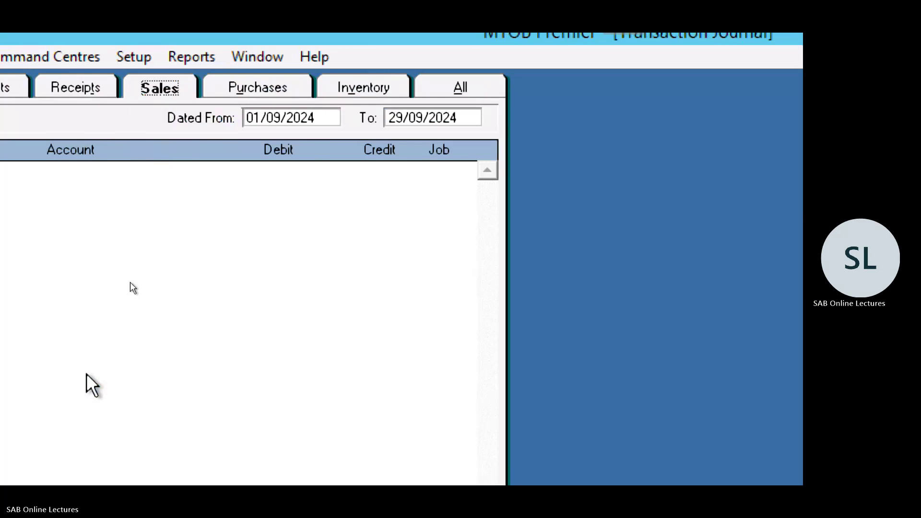
left_click(329, 117)
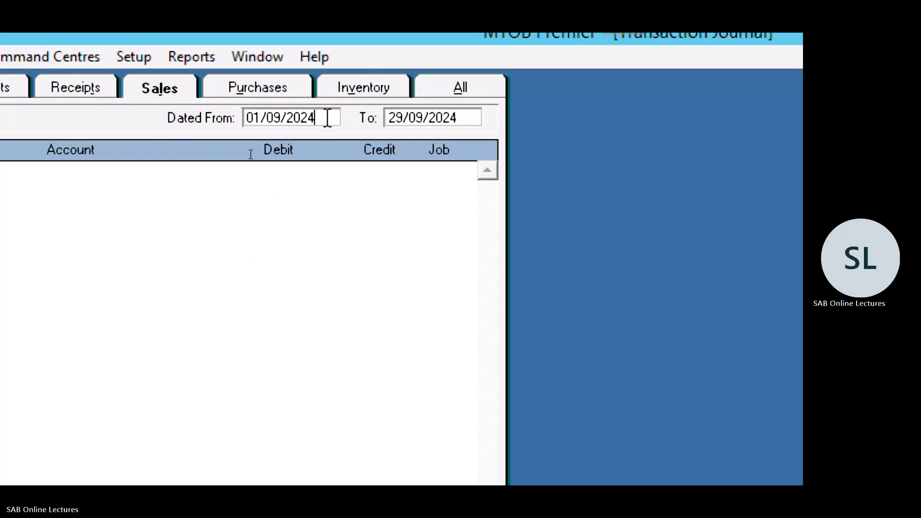
key("BackSpace")
type("3")
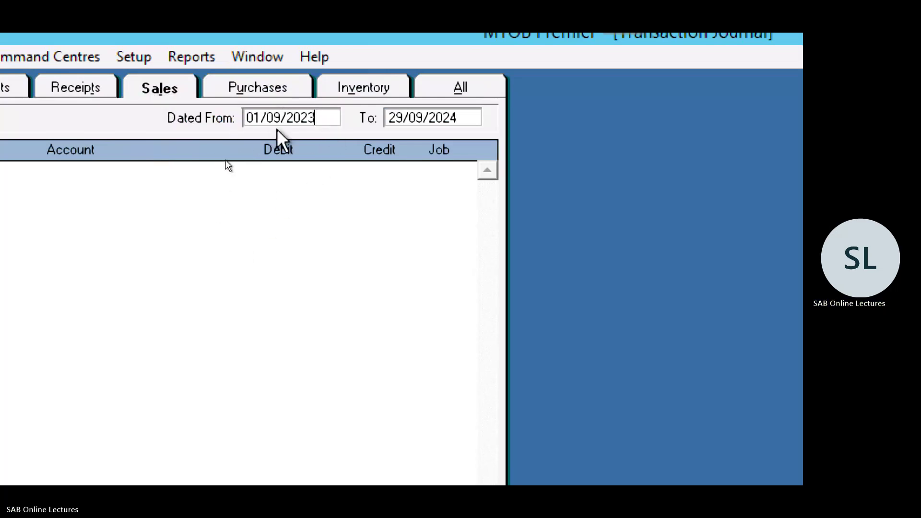
left_click(282, 117)
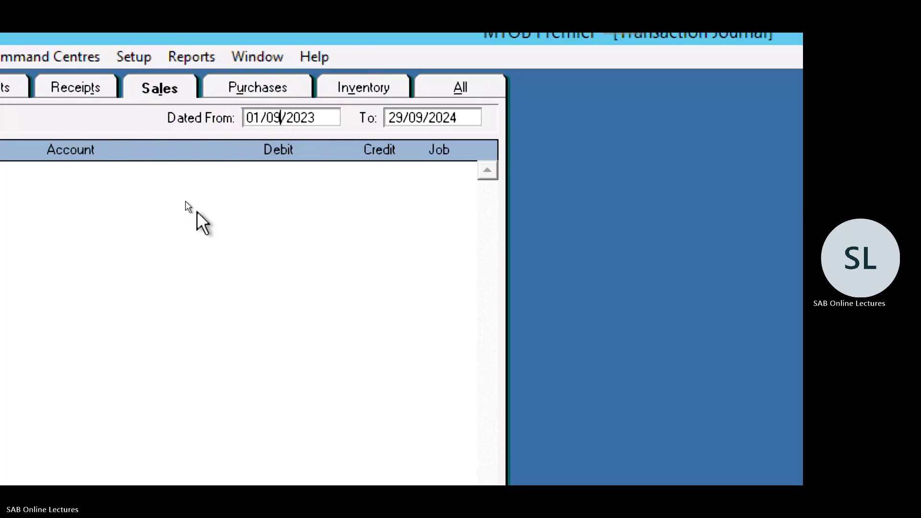
key("BackSpace")
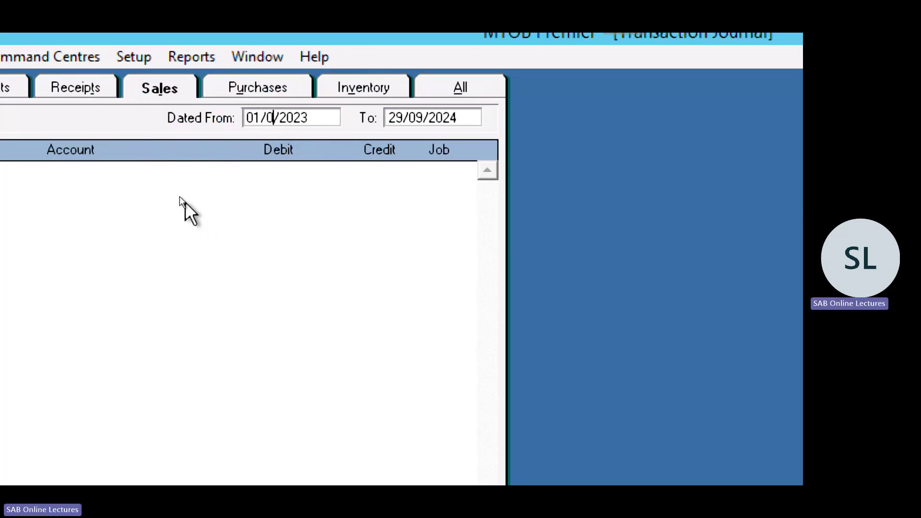
type("4")
key("Tab")
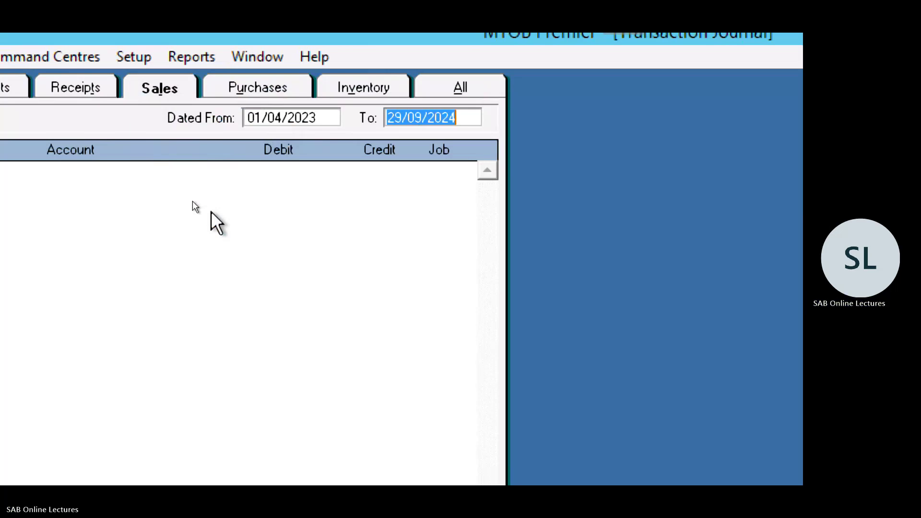
- Set the start date of the journal's sales transactions to 01/01/2023
left_click(282, 117)
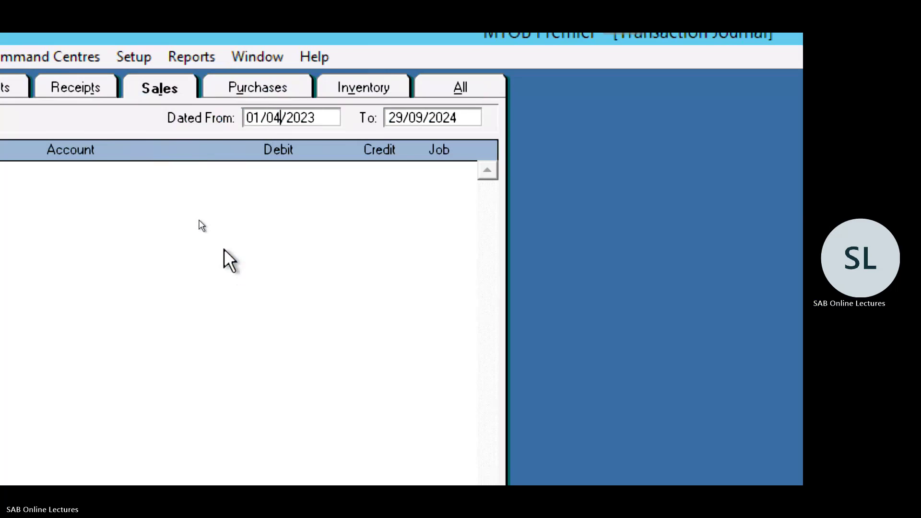
key("BackSpace")
type("1")
key("Tab")
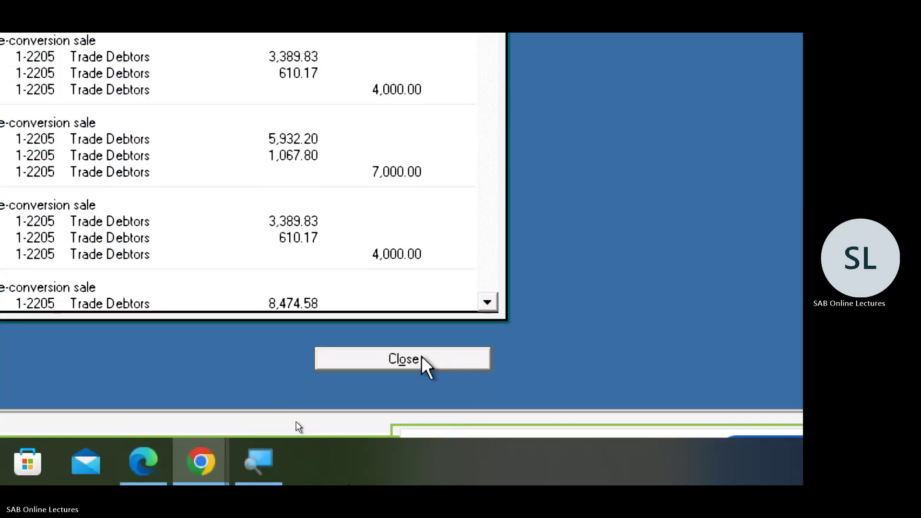
- Close the transaction journal, check the Teams meeting and return to MYOB
left_click(422, 361)
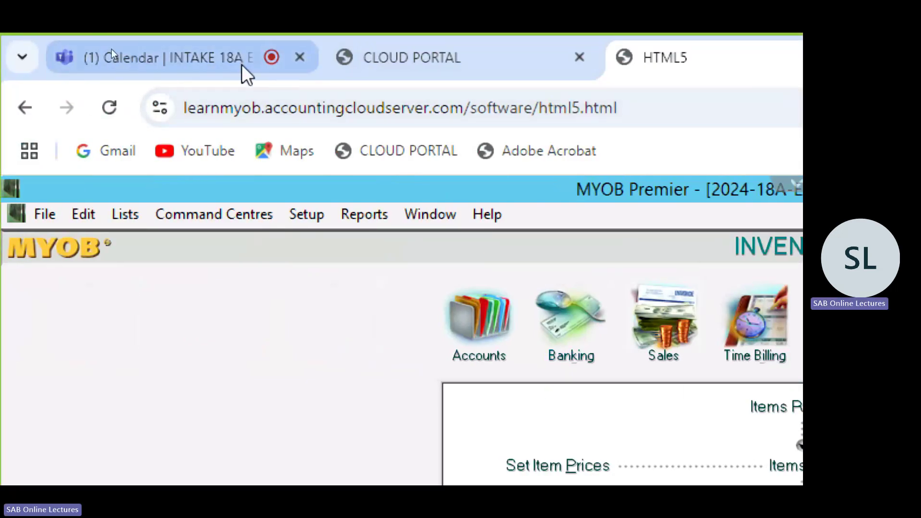
left_click(151, 60)
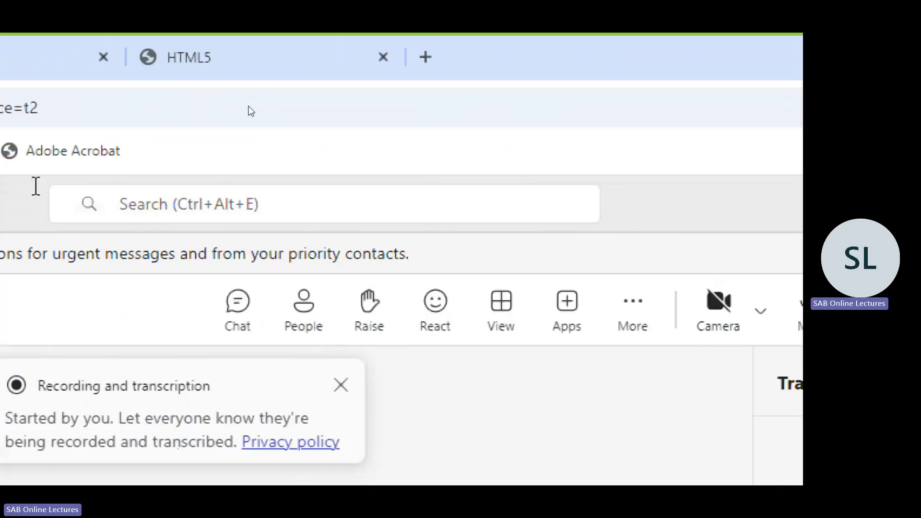
left_click(655, 60)
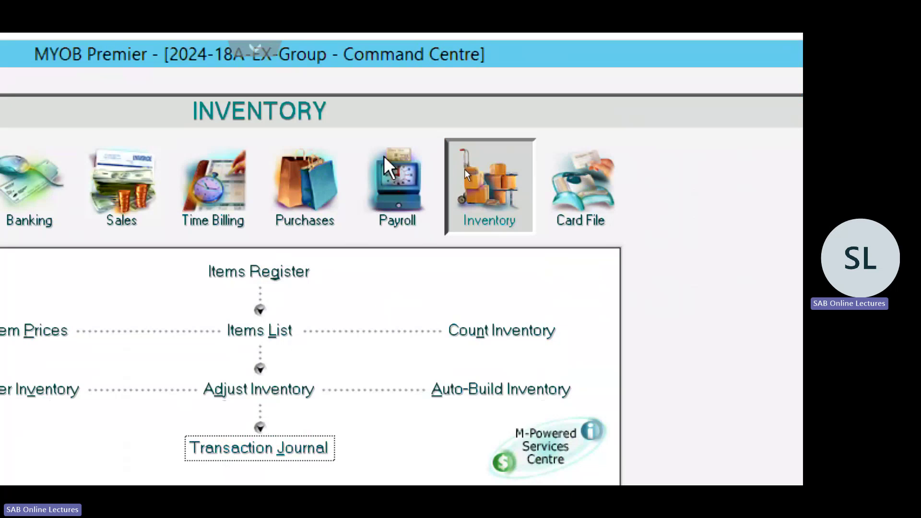
- Open the transaction journal from the Accounts command centre and show its sales transactions
left_click(570, 229)
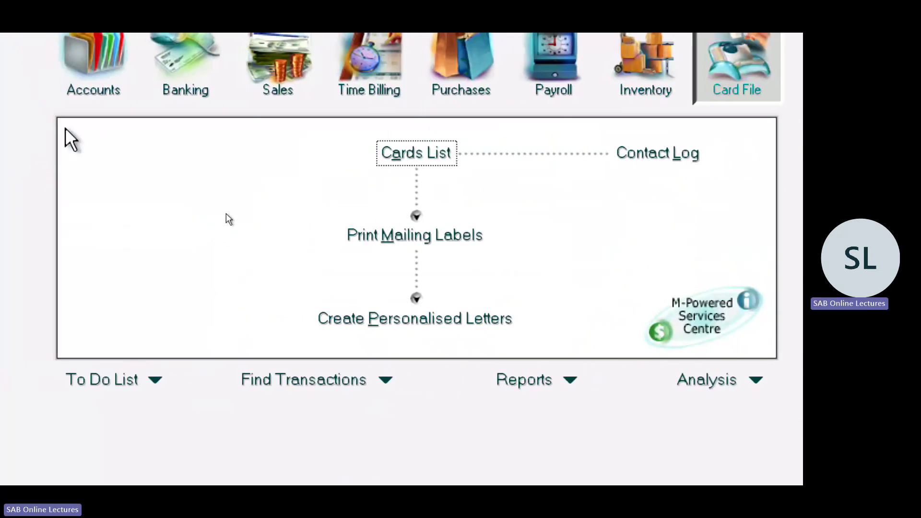
left_click(87, 89)
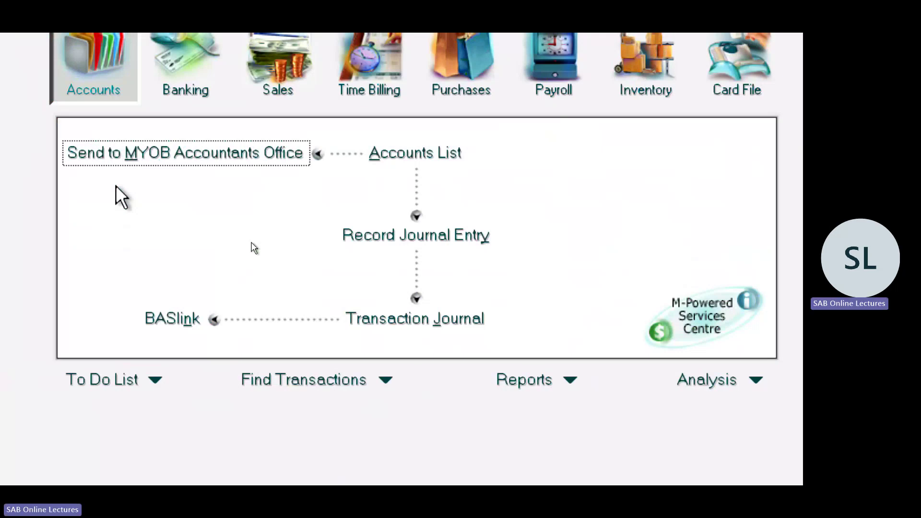
left_click(405, 320)
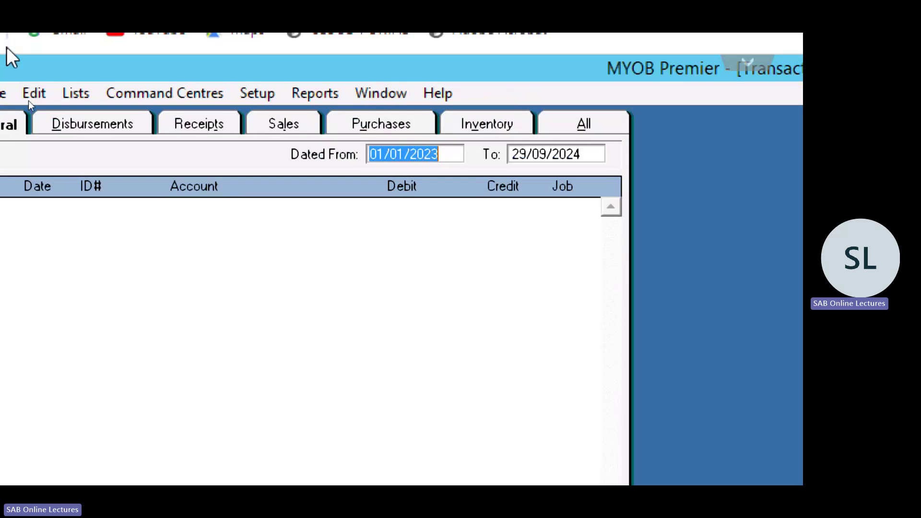
left_click(282, 127)
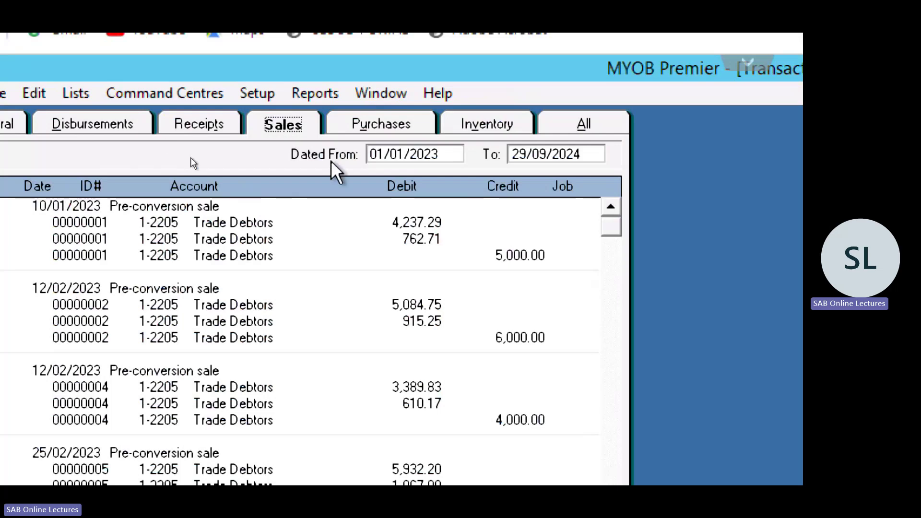
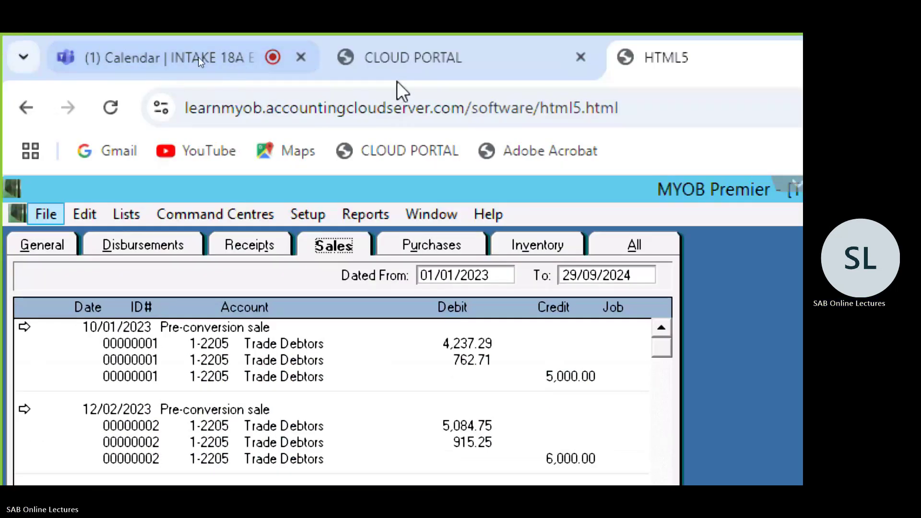
- Check the Teams meeting again, return to MYOB and close the transaction journal
left_click(175, 63)
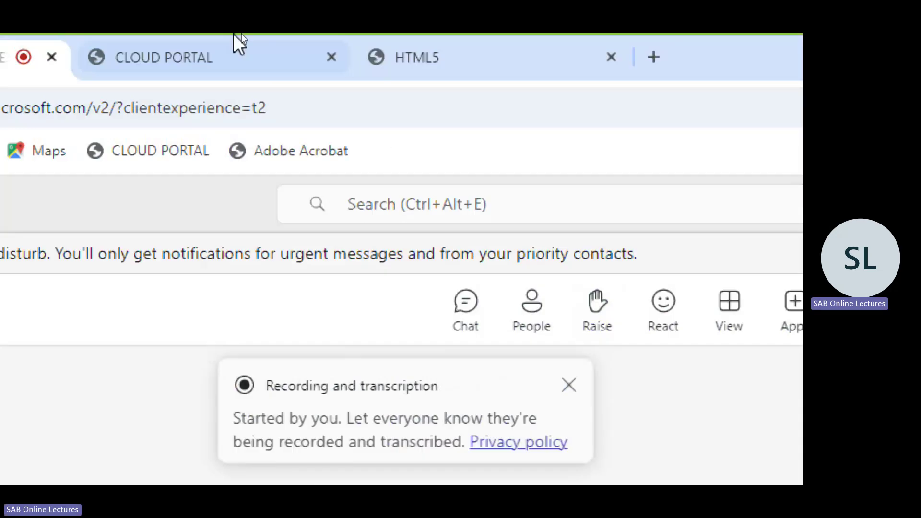
left_click(426, 64)
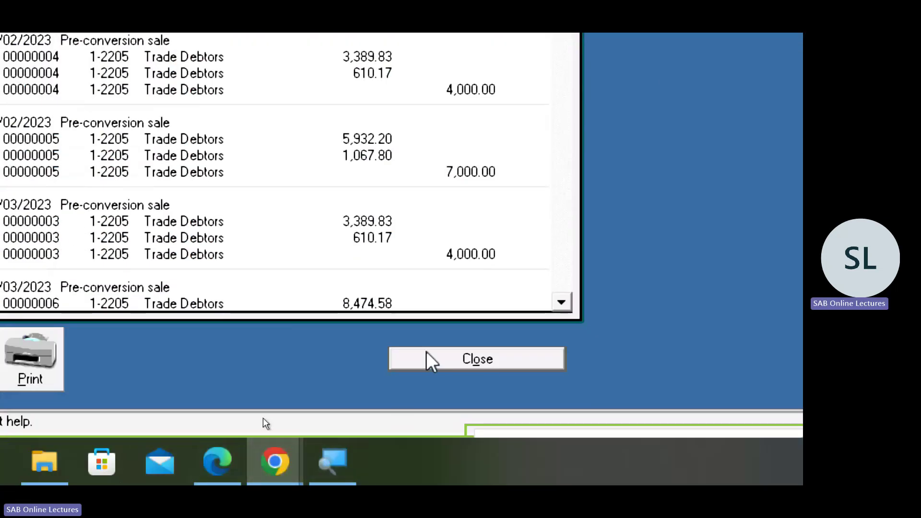
left_click(427, 442)
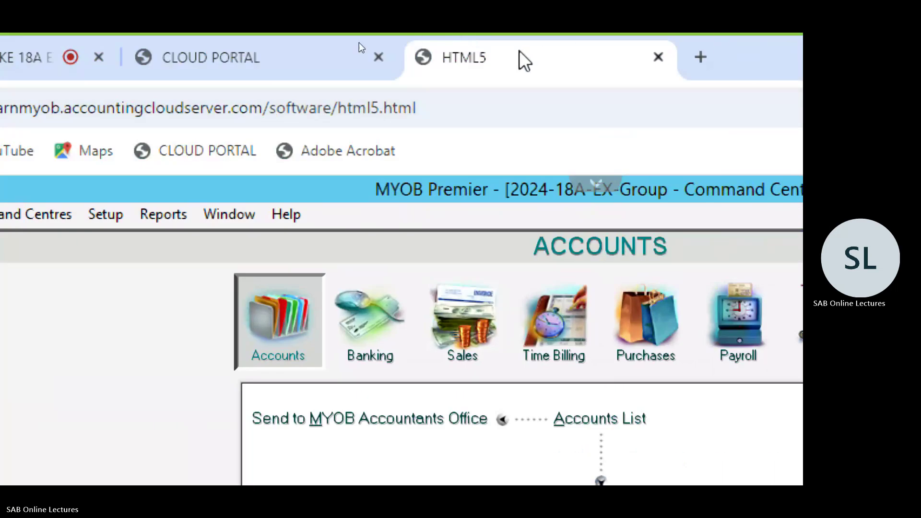
- Switch to the Teams meeting, mute and unmute the microphone, and return to MYOB
left_click(21, 65)
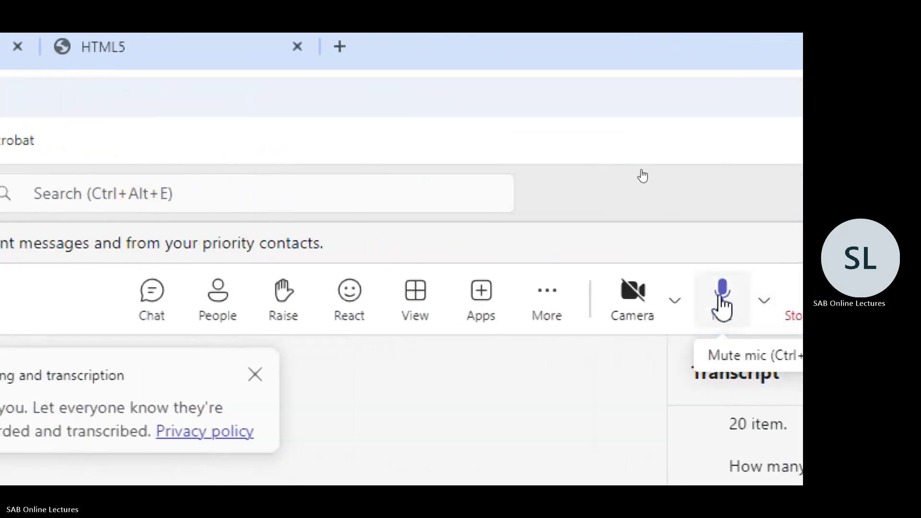
left_click(722, 300)
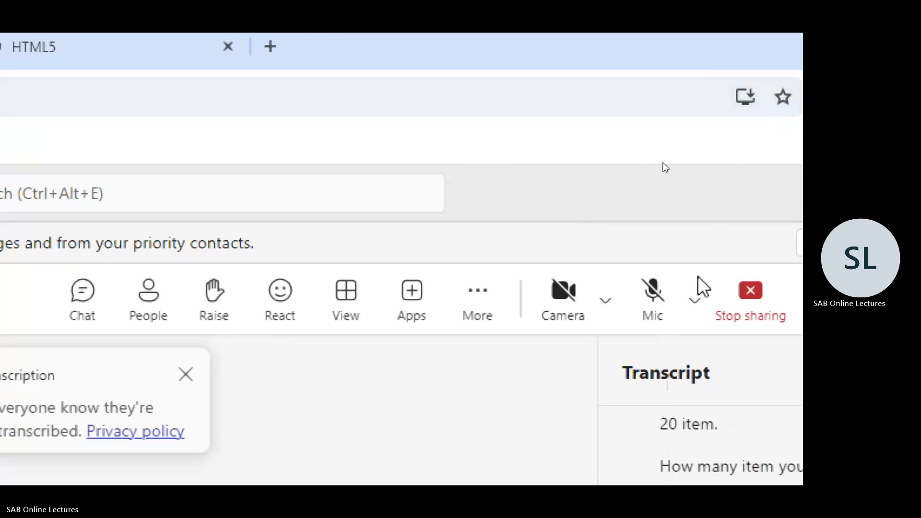
left_click(652, 295)
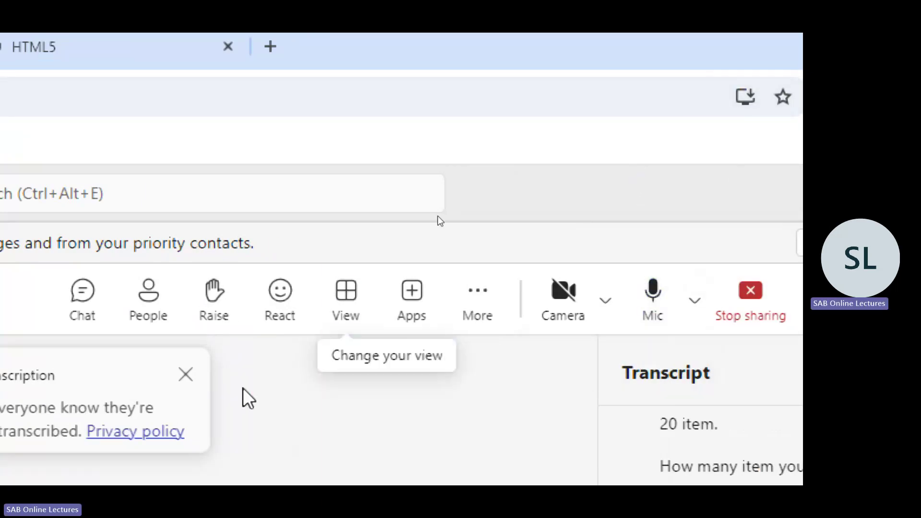
key("alt+Tab")
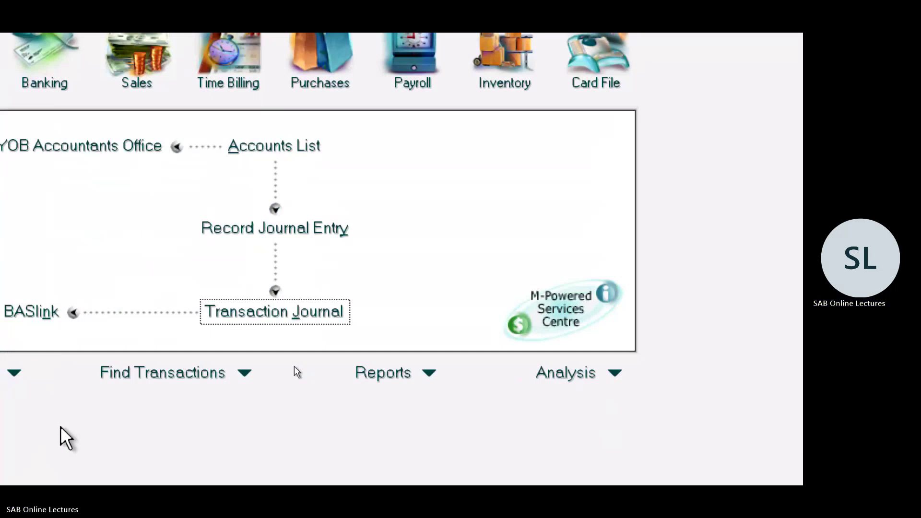
- Review the supplier cards in the Card File's cards list and close the list
scroll(574, 152, "up", 3)
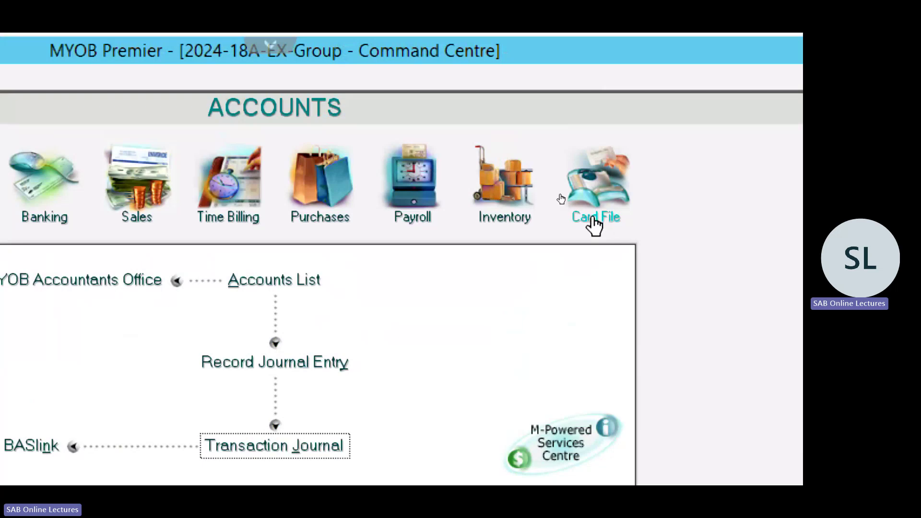
left_click(595, 223)
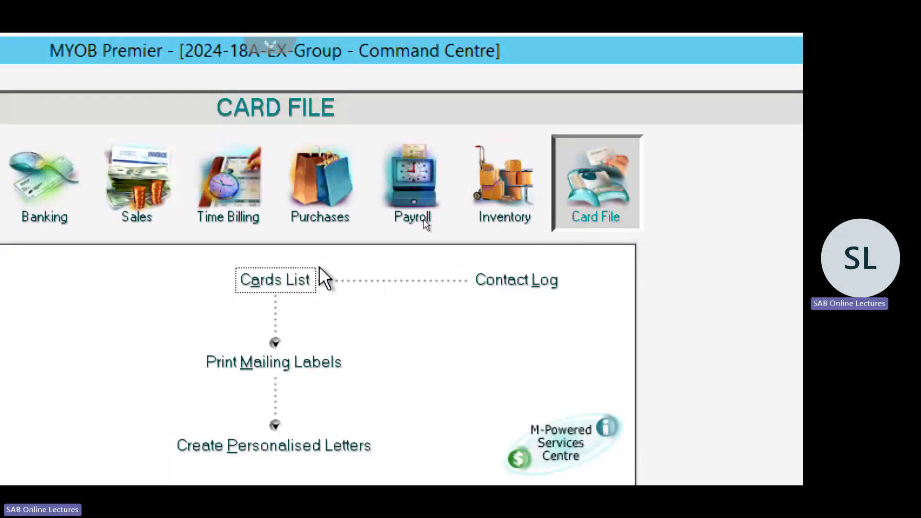
left_click(281, 283)
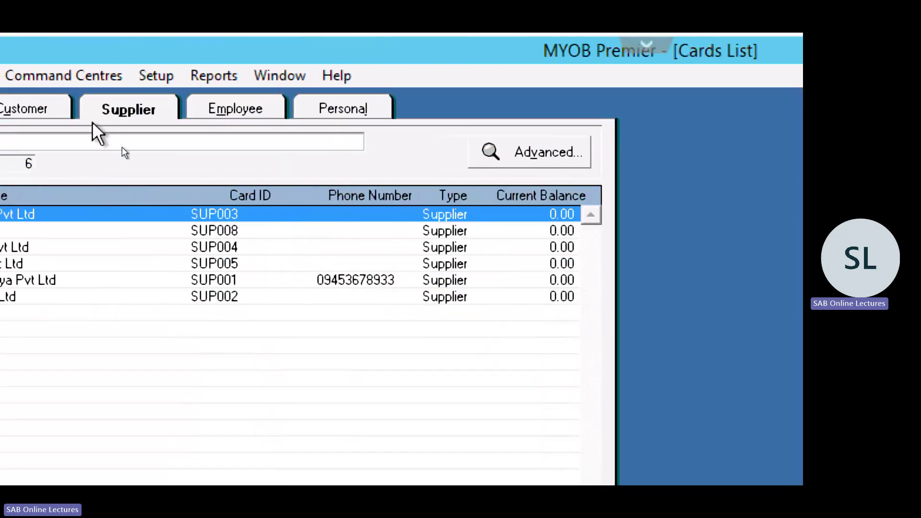
left_click(119, 115)
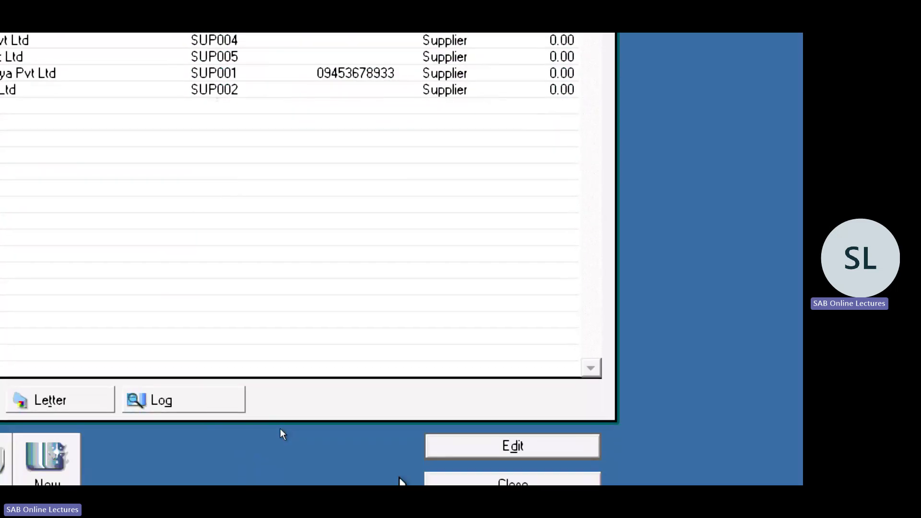
left_click(510, 465)
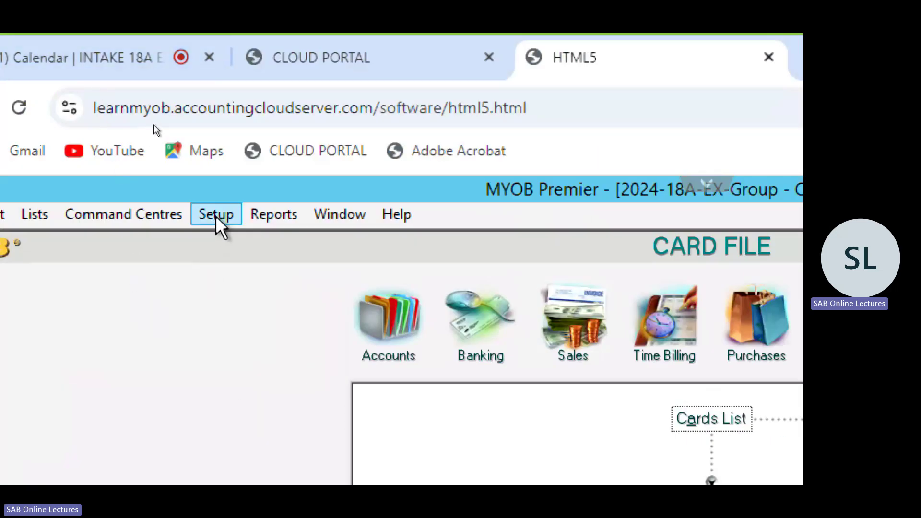
- Open the supplier opening balances from the balance setup options
left_click(214, 214)
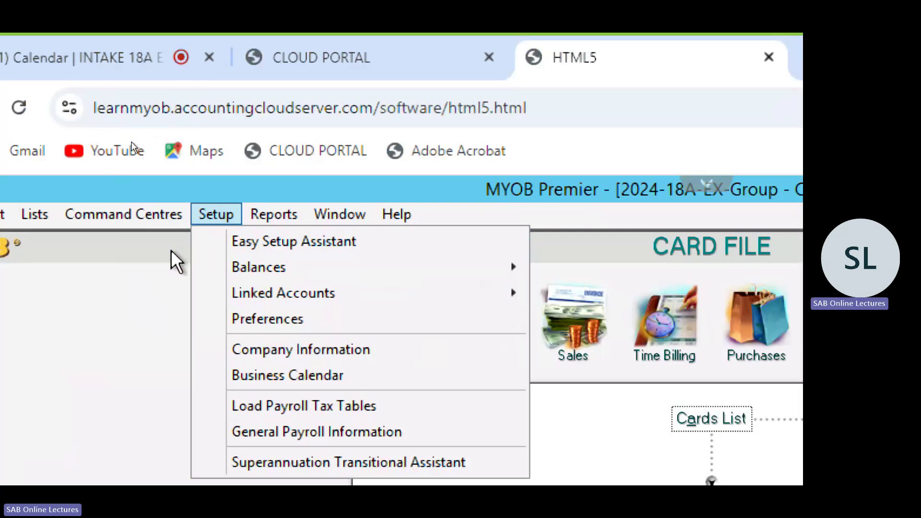
mouse_move(123, 214)
mouse_move(223, 215)
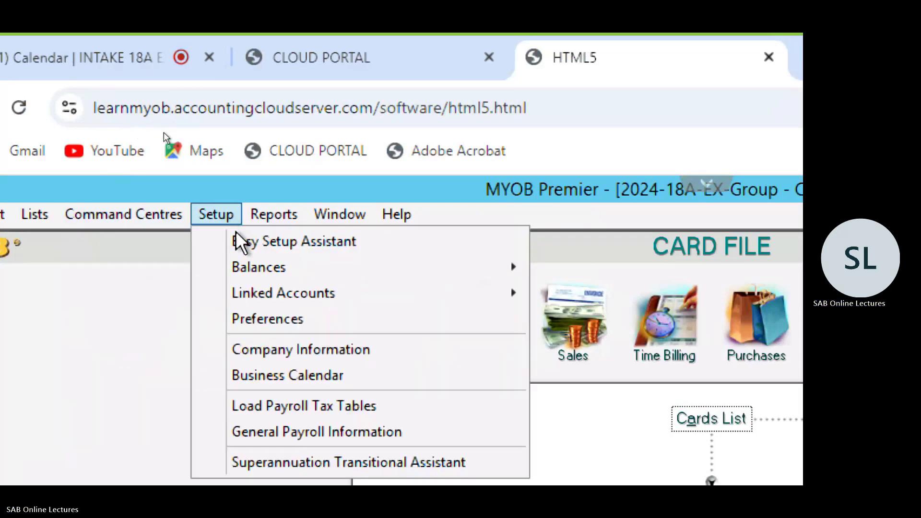
mouse_move(255, 268)
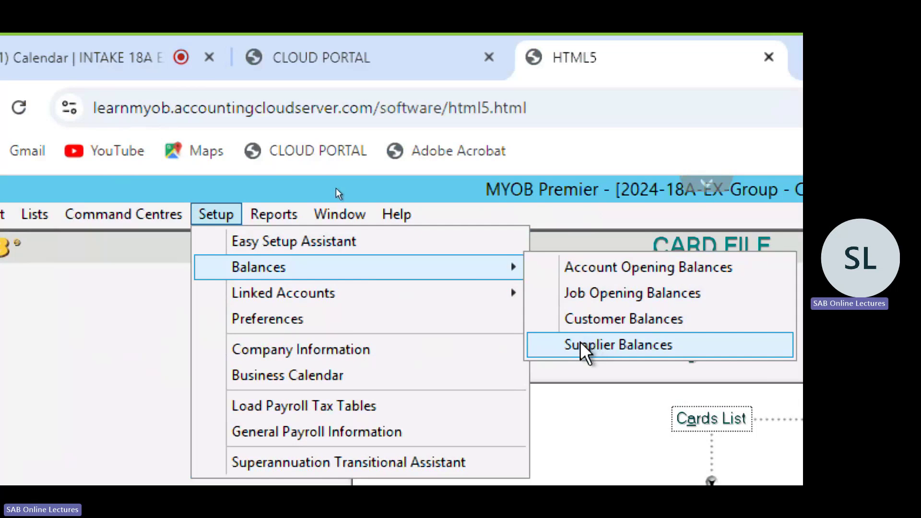
left_click(582, 344)
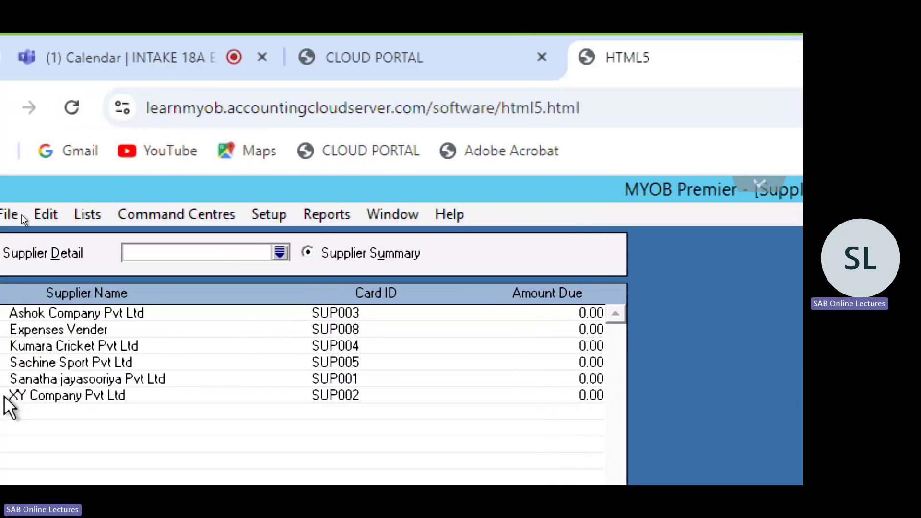
- Add a historical purchase for Sanatha jayasooriya Pvt Ltd, accepting the out-of-balance warning
double_click(77, 380)
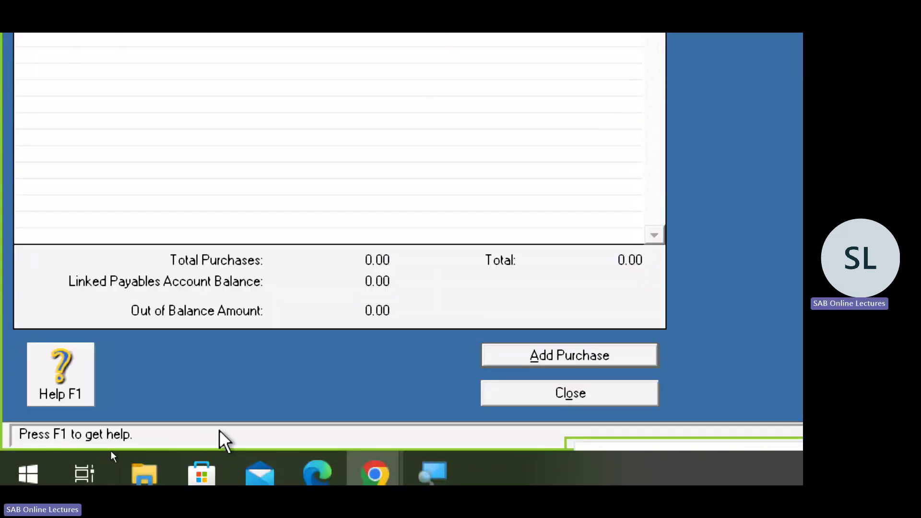
left_click(536, 359)
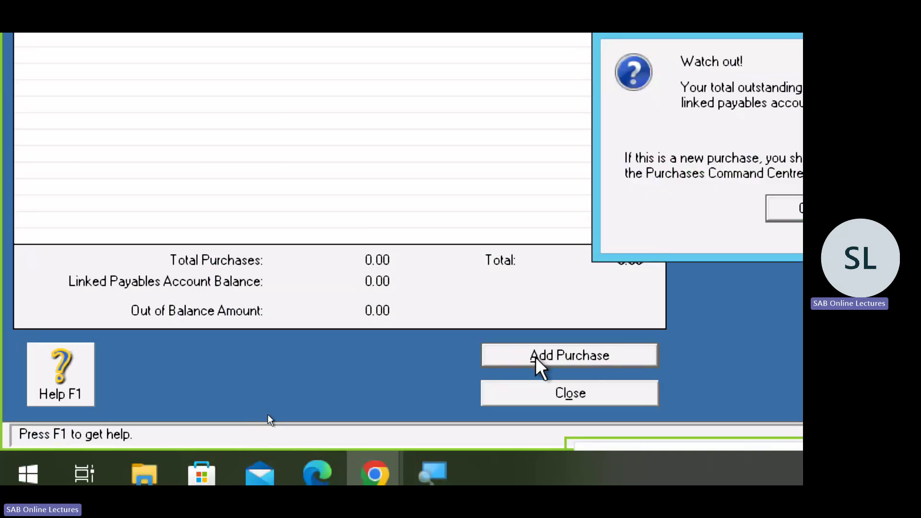
left_click(804, 209)
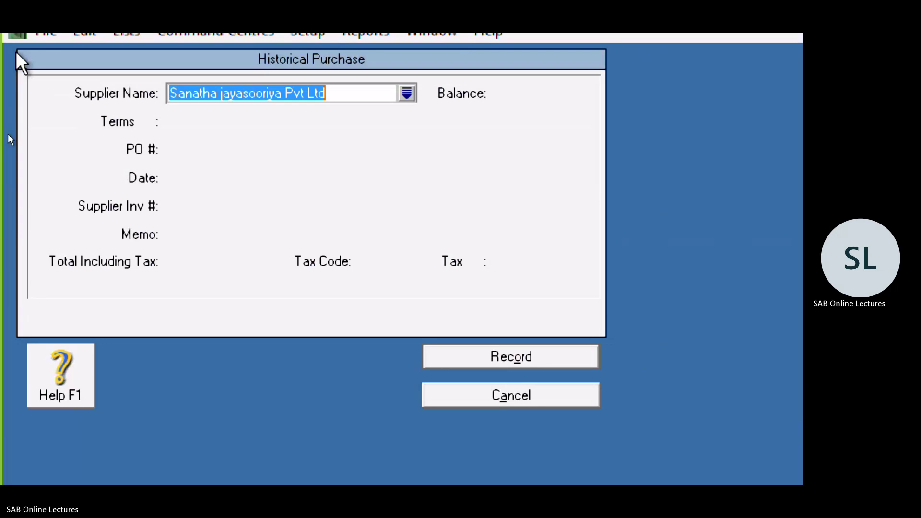
- Confirm Sanatha jayasooriya Pvt Ltd as the supplier and set the historical purchase's date to 15/01/2023
key("Tab")
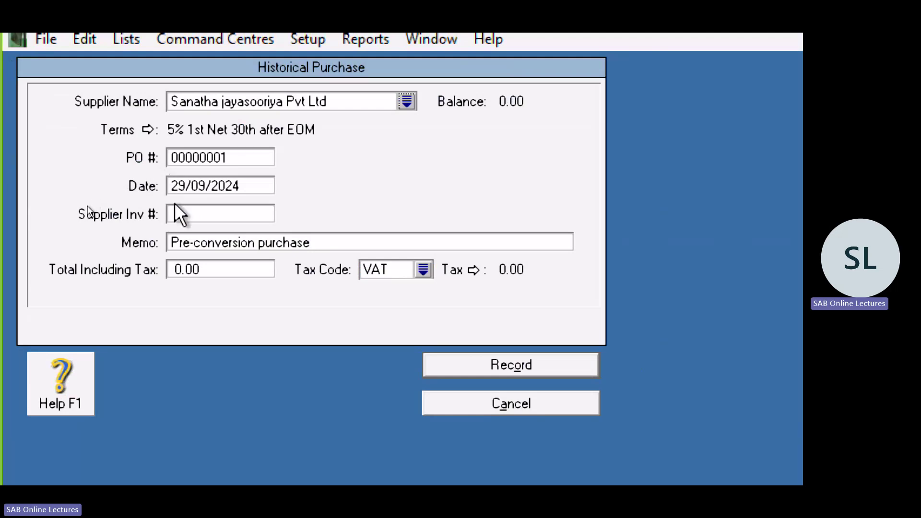
left_click(250, 187)
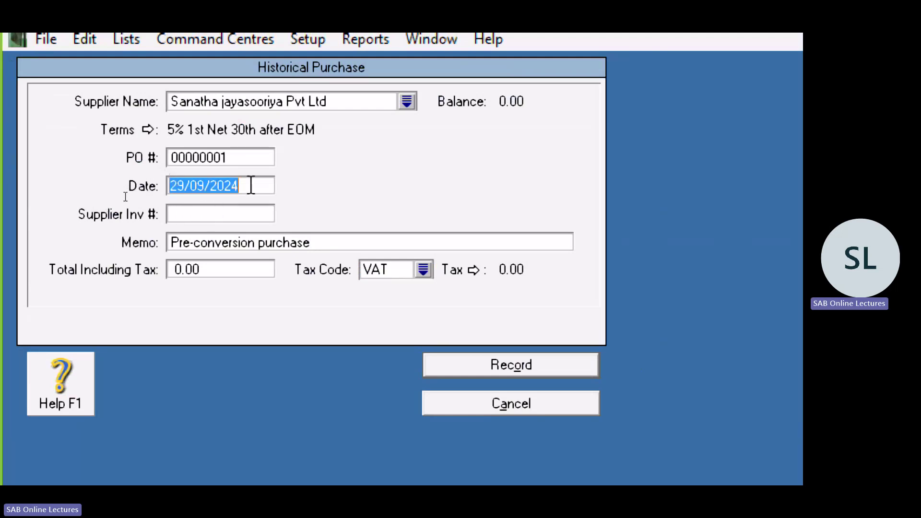
key("End")
key("BackSpace")
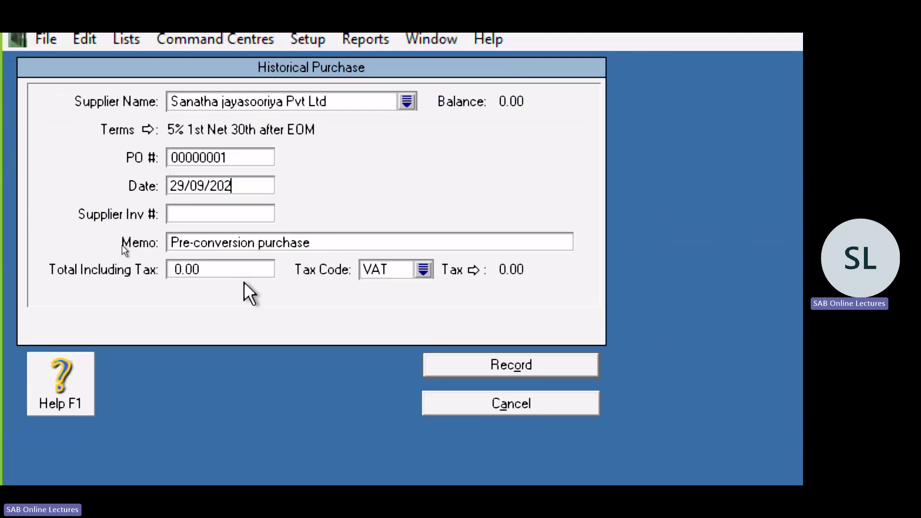
type("3")
key("Left")
key("Left")
key("Left")
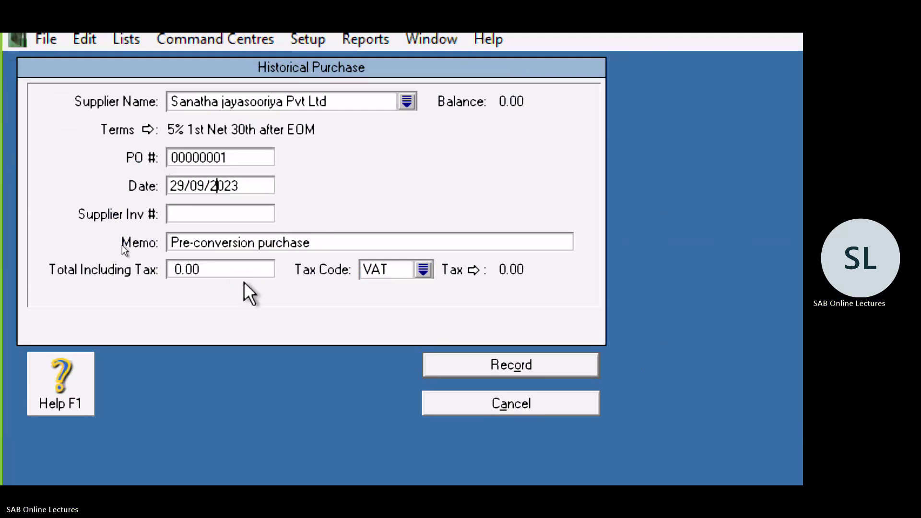
key("Left")
key("Left")
key("BackSpace")
type("1")
key("Left")
key("Left")
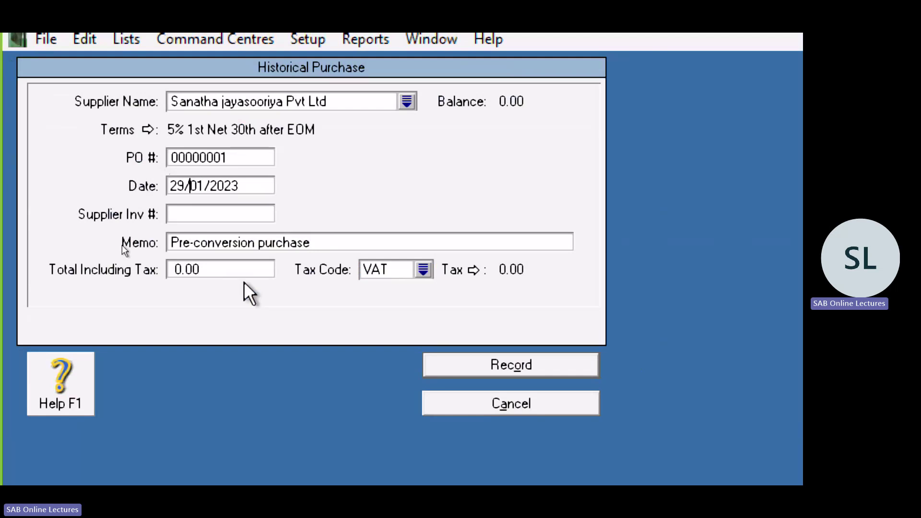
key("Left")
key("BackSpace")
key("BackSpace")
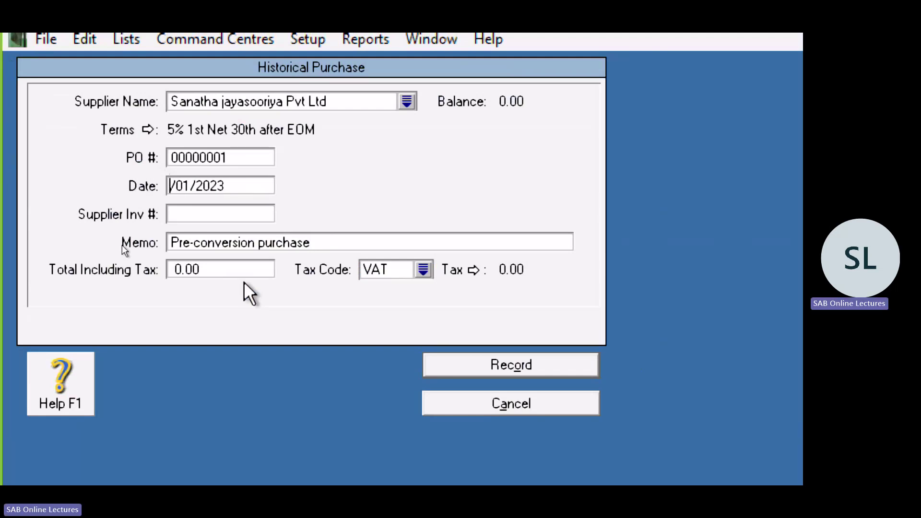
type("15")
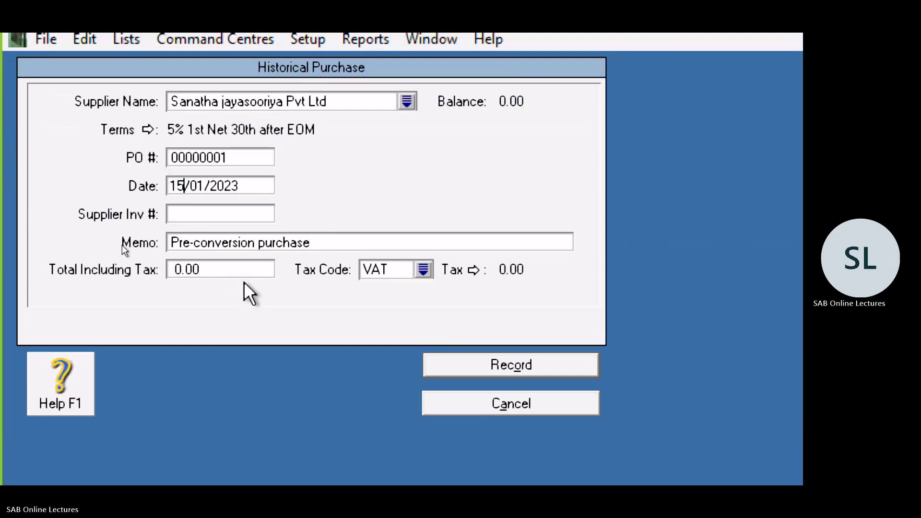
key("Tab")
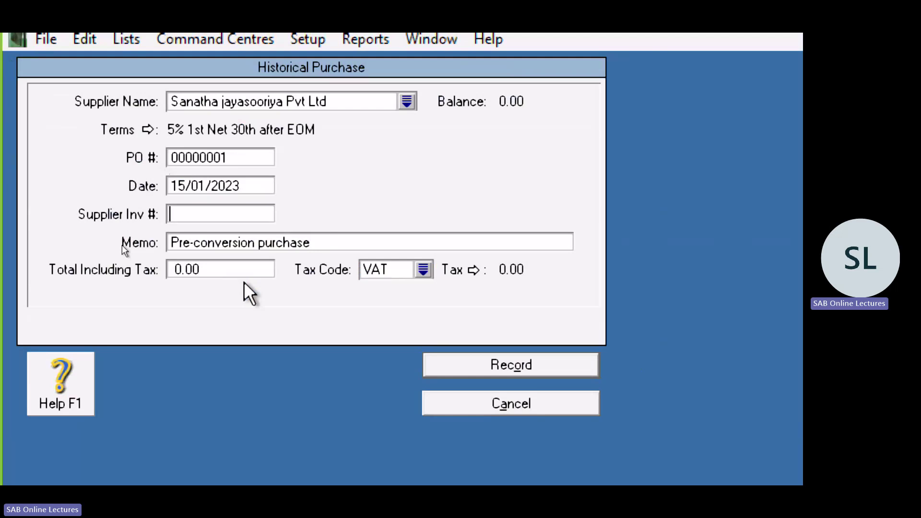
- Enter supplier invoice number 2223 and a tax-inclusive total of 6000 with the VAT tax code, and record the purchase
type("222")
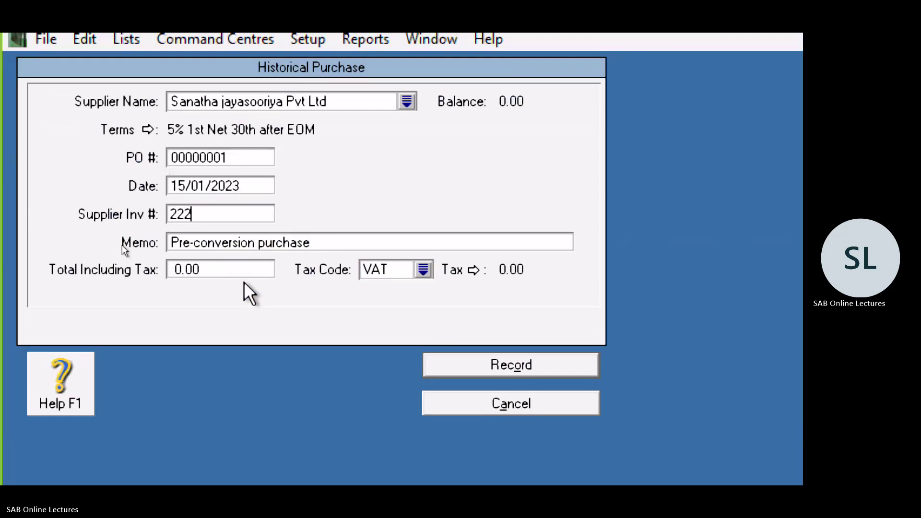
type("3")
key("Tab")
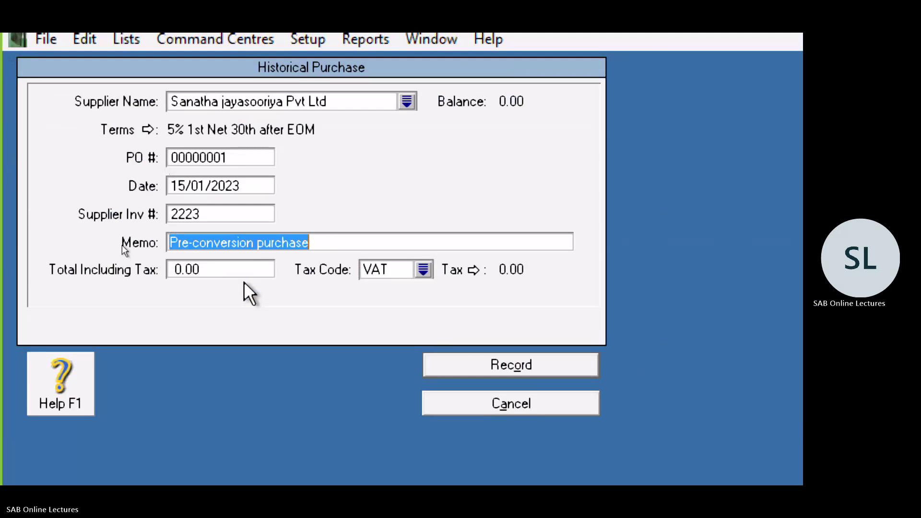
key("Tab")
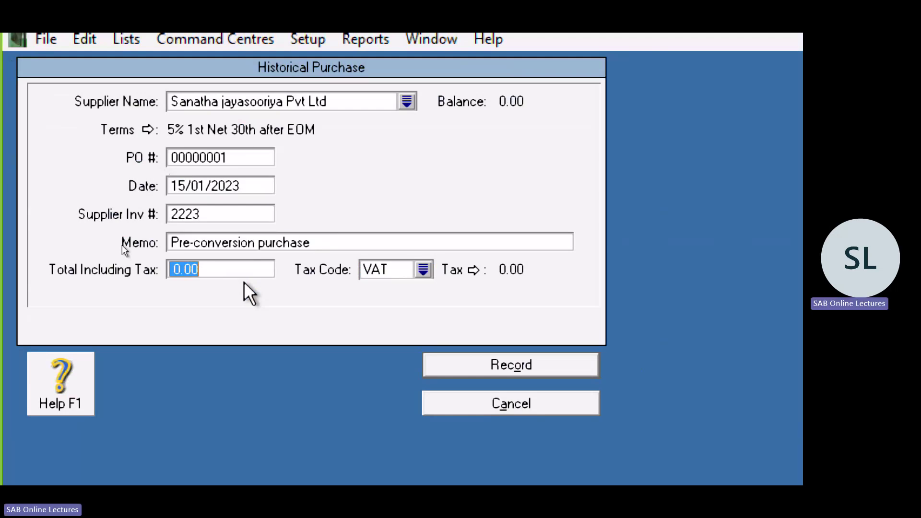
type("6000")
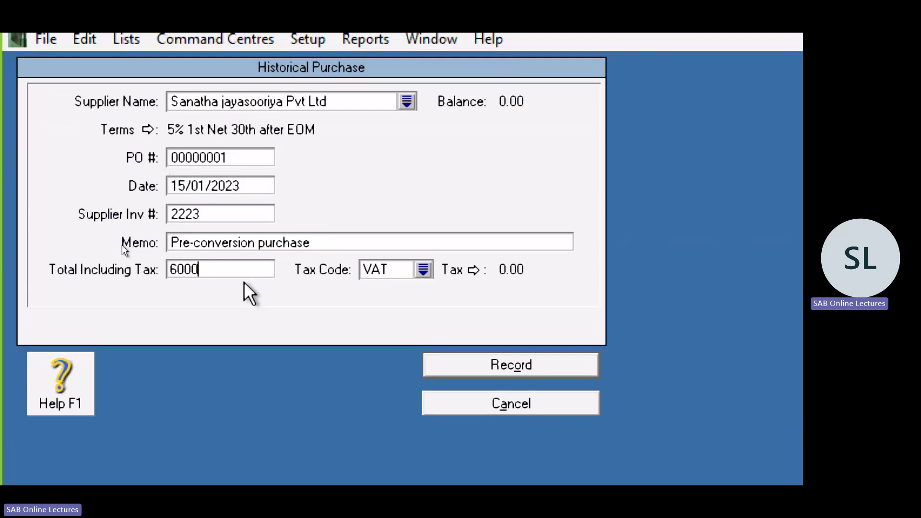
key("Tab")
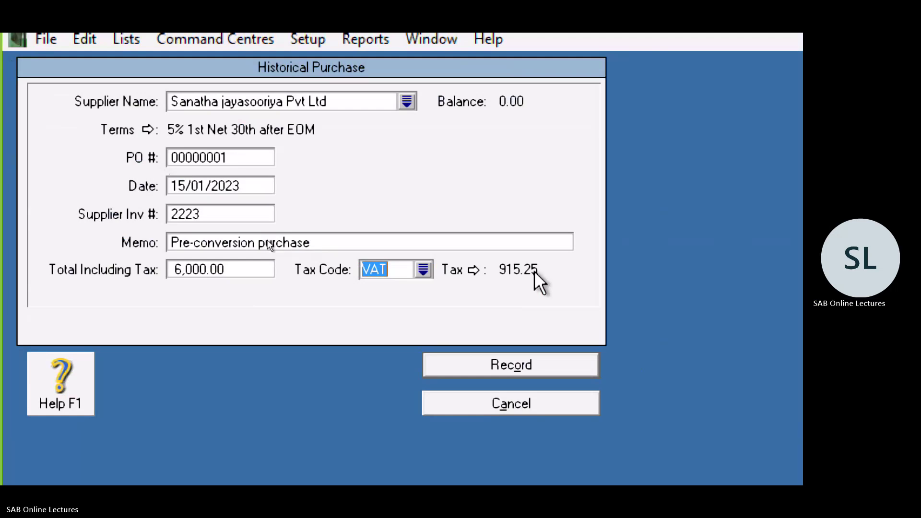
left_click(494, 368)
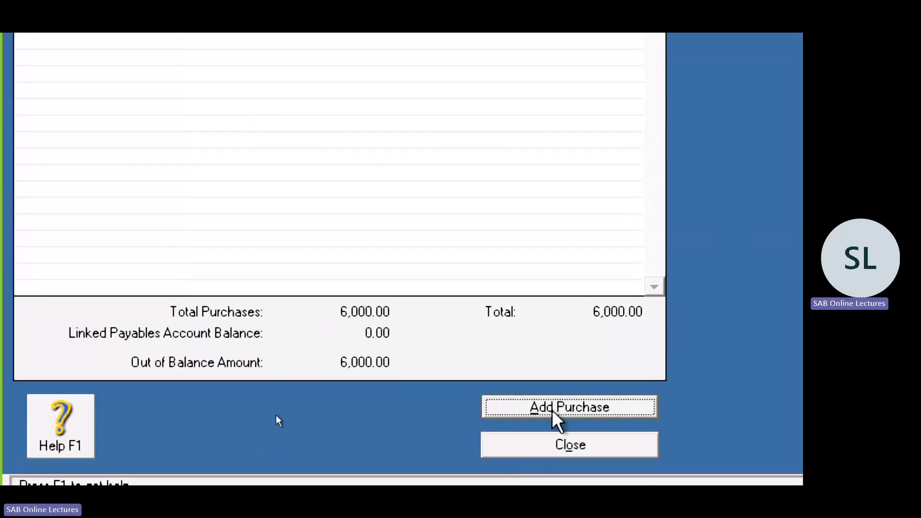
- Add a second historical purchase for Sanatha jayasooriya Pvt Ltd, accepting the out-of-balance warning, and date it 10/02/2023
left_click(553, 412)
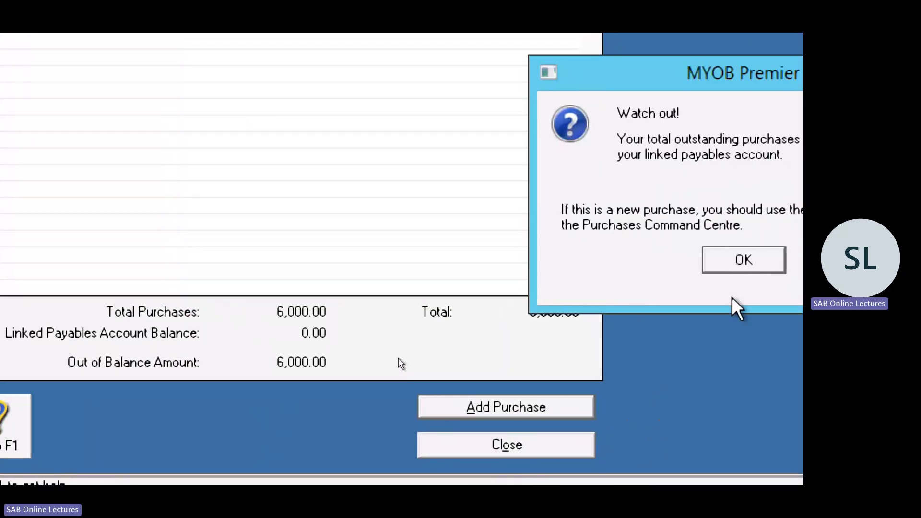
left_click(733, 263)
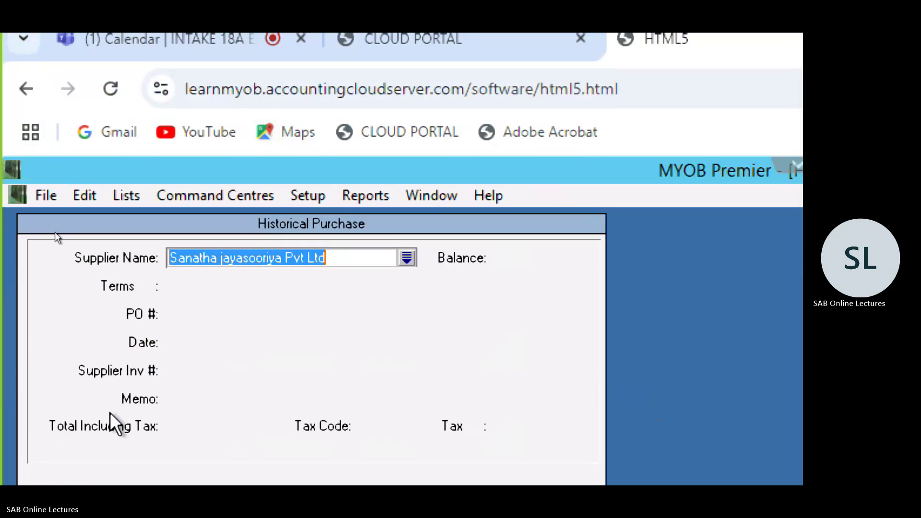
key("Tab")
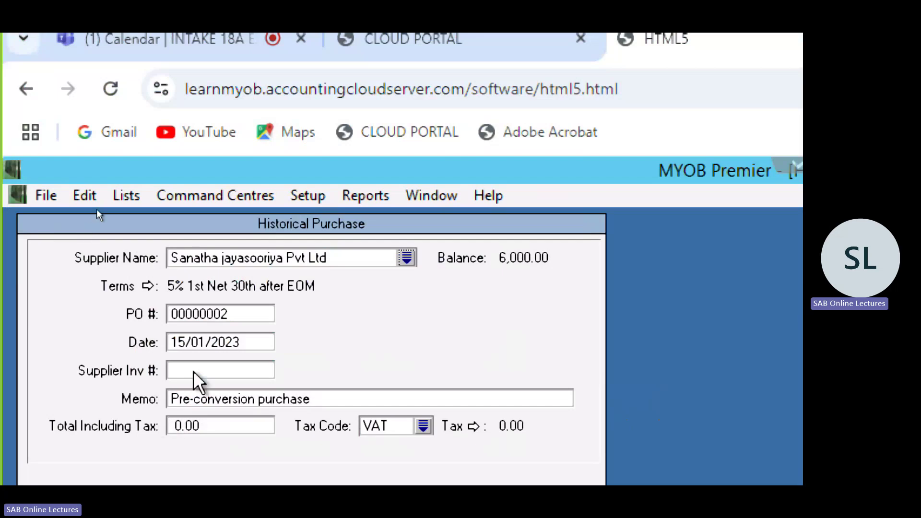
double_click(204, 341)
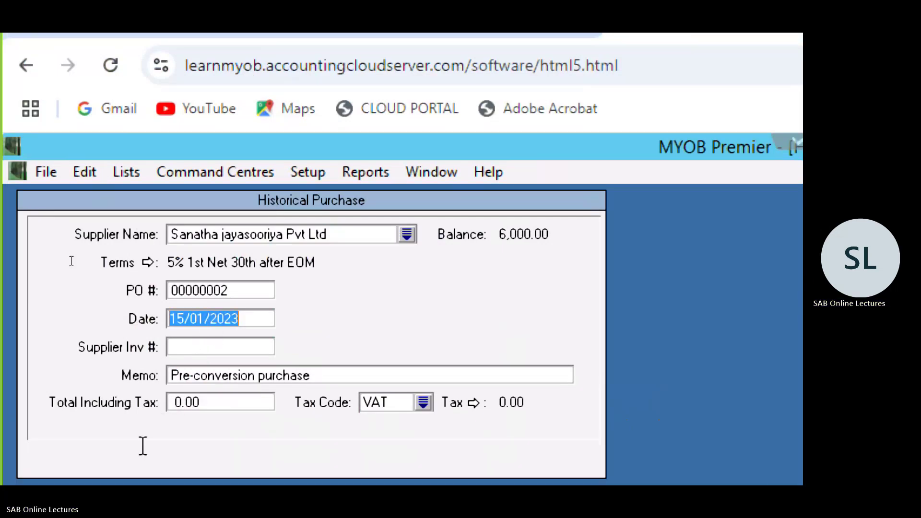
left_click(203, 319)
key("BackSpace")
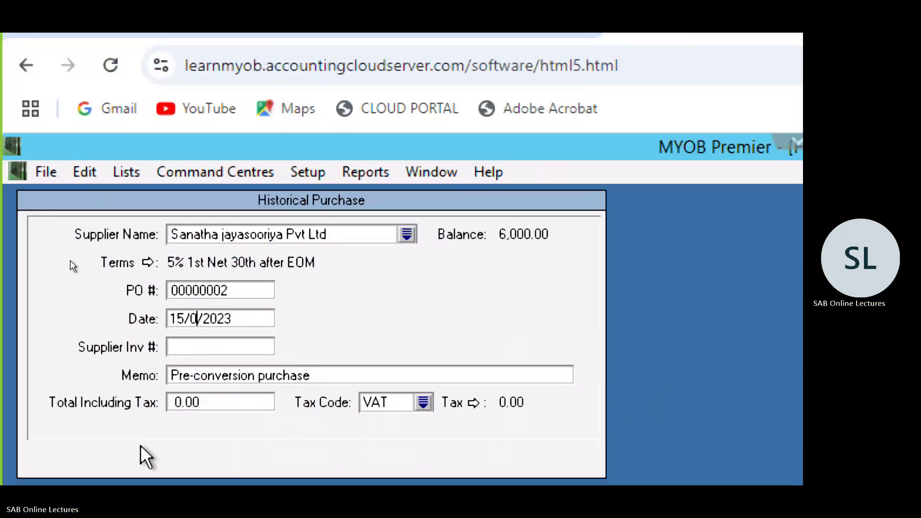
type("0")
key("Left")
key("Left")
key("Left")
key("Left")
key("shift+Right")
key("Delete")
type("0")
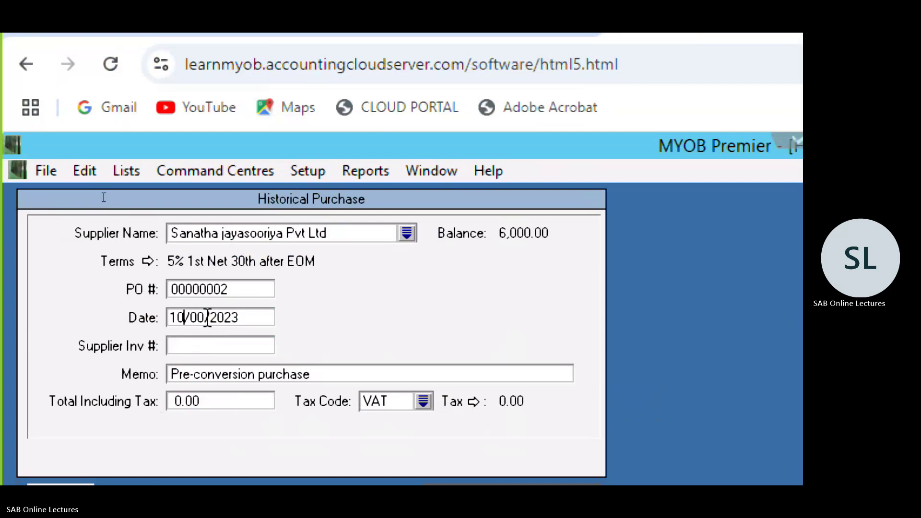
left_click(207, 318)
key("BackSpace")
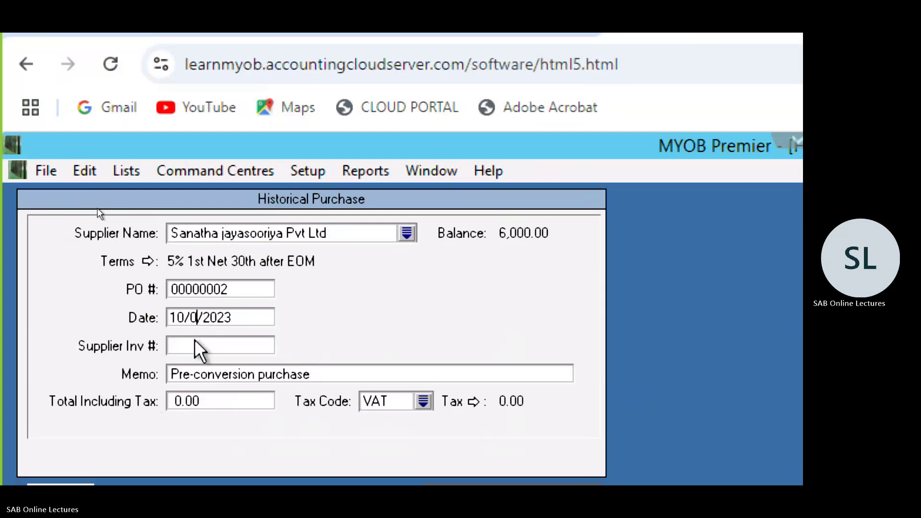
type("2")
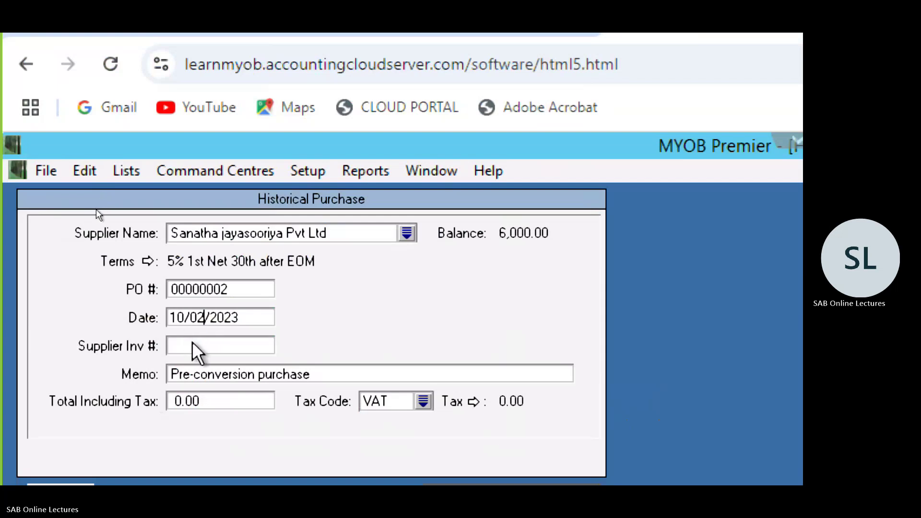
- Enter supplier invoice number 3545 and a tax-inclusive total of 6000 with the VAT tax code, and record the second purchase
left_click(194, 344)
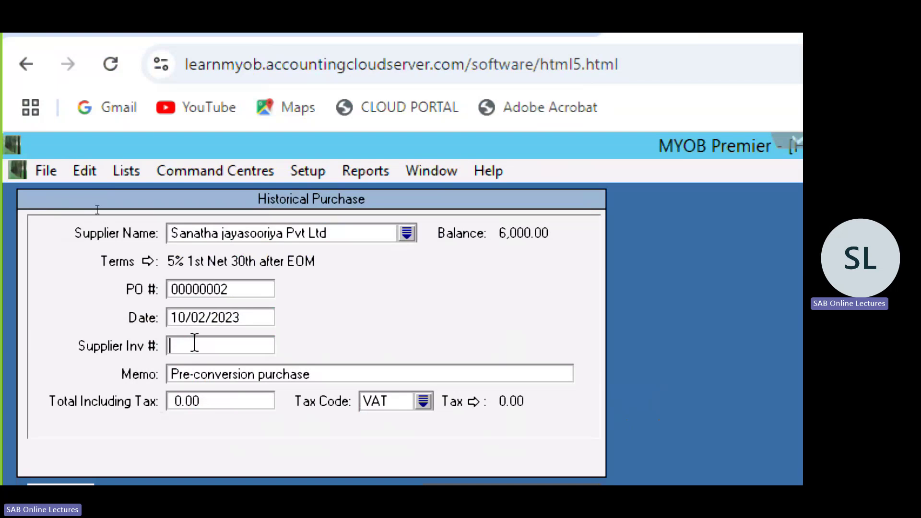
type("3545")
scroll(284, 450, "down", 1)
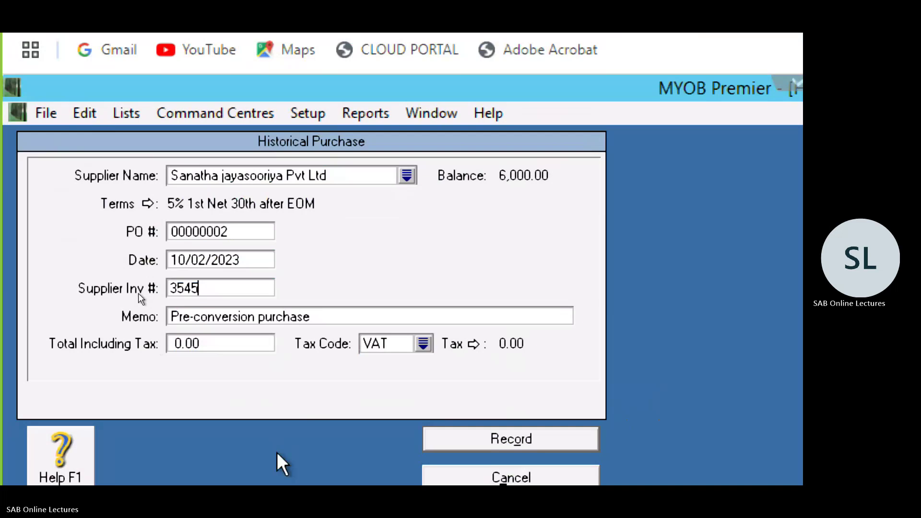
key("Tab")
key("Tab")
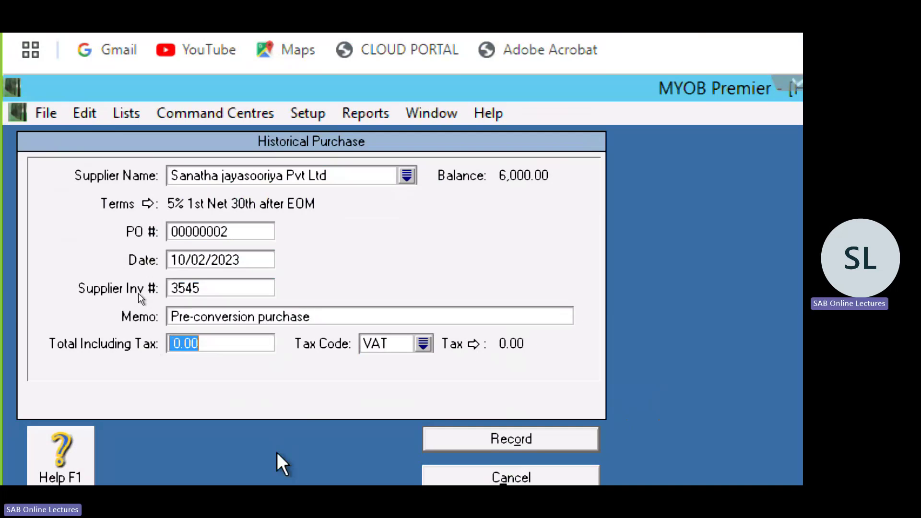
type("6000")
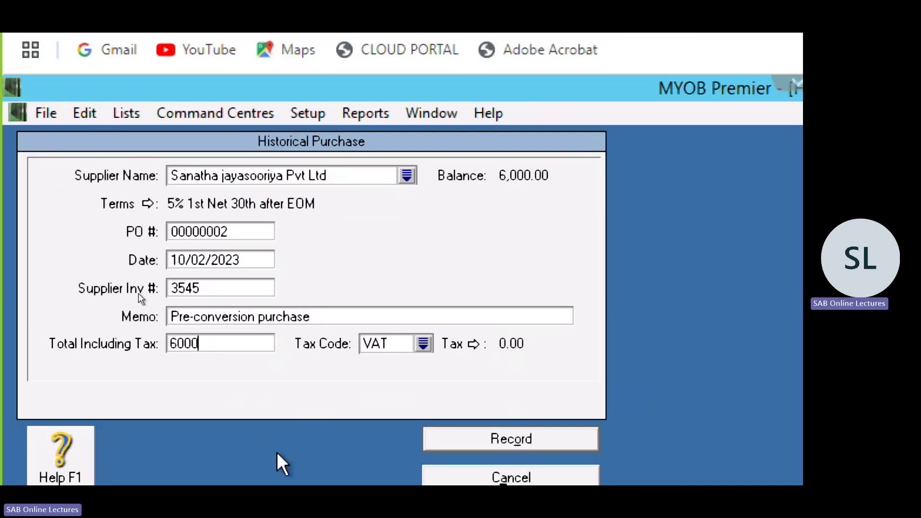
key("Tab")
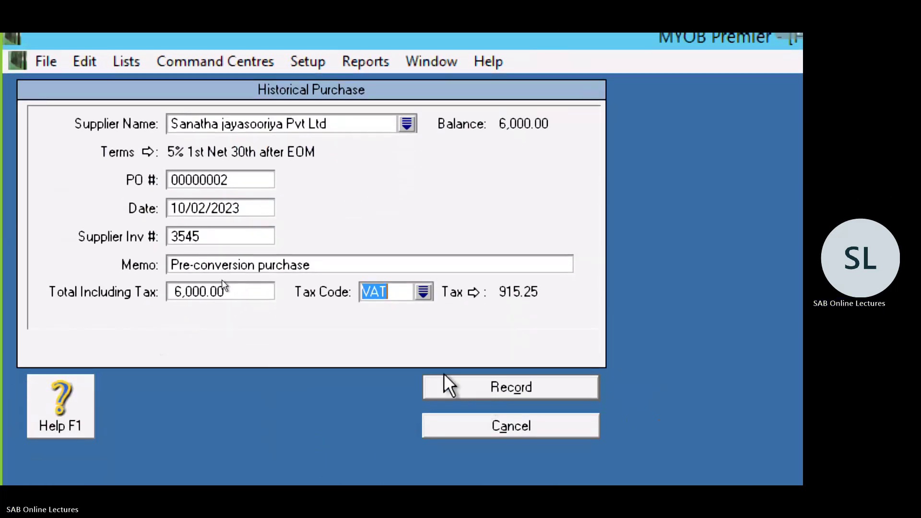
left_click(446, 381)
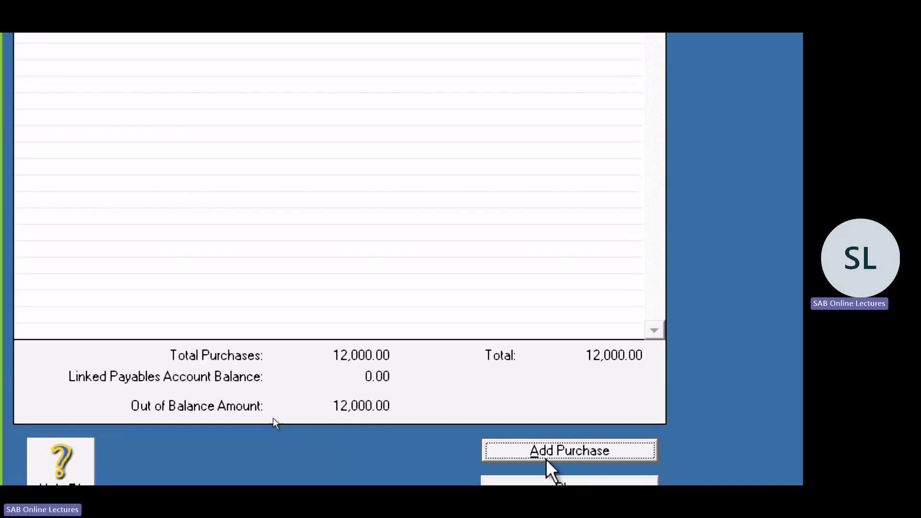
- Add a third historical purchase for Sanatha jayasooriya Pvt Ltd, accepting the out-of-balance warning, and date it 12/03/2023
left_click(548, 452)
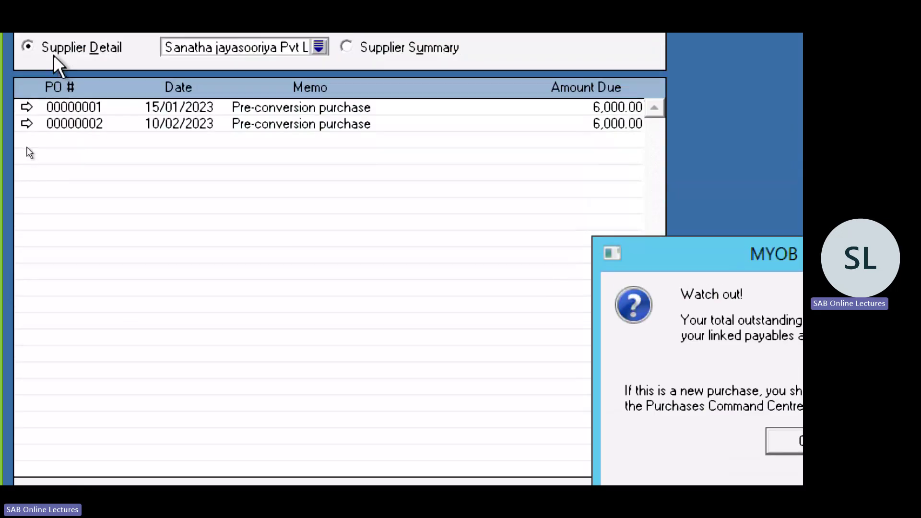
key("Return")
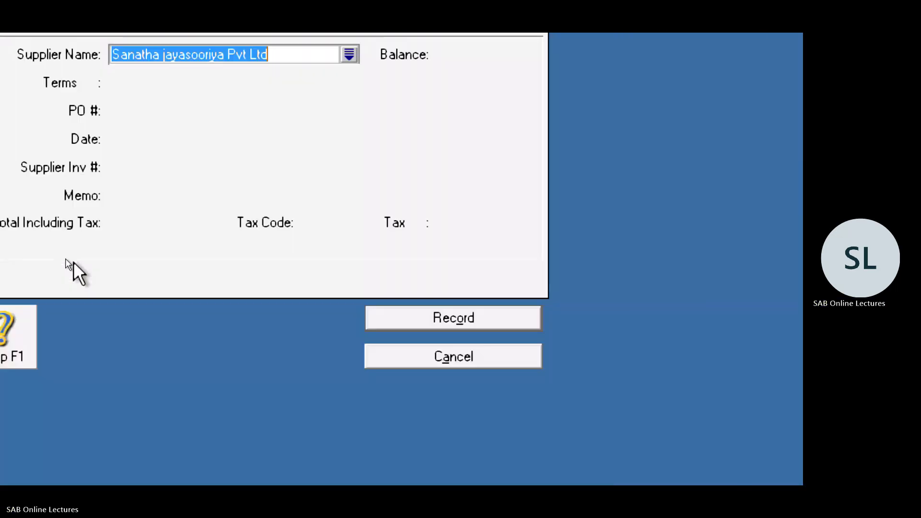
key("Tab")
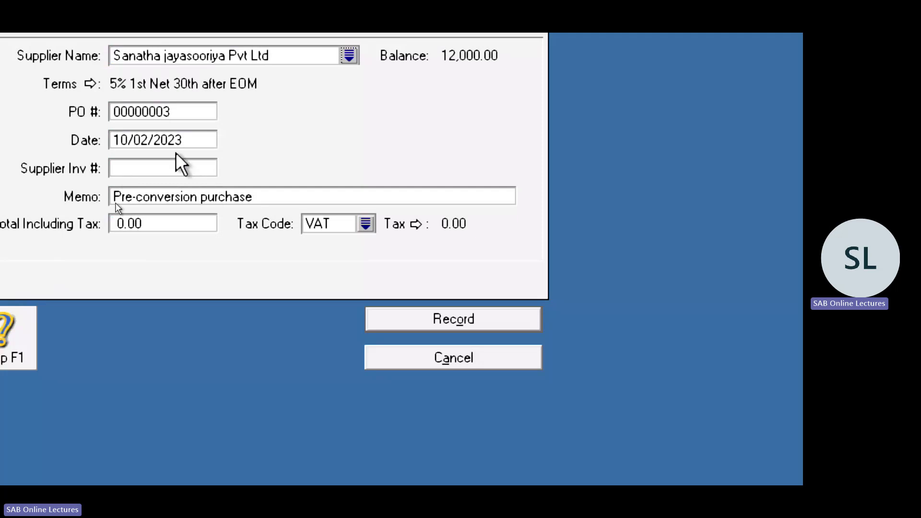
double_click(146, 140)
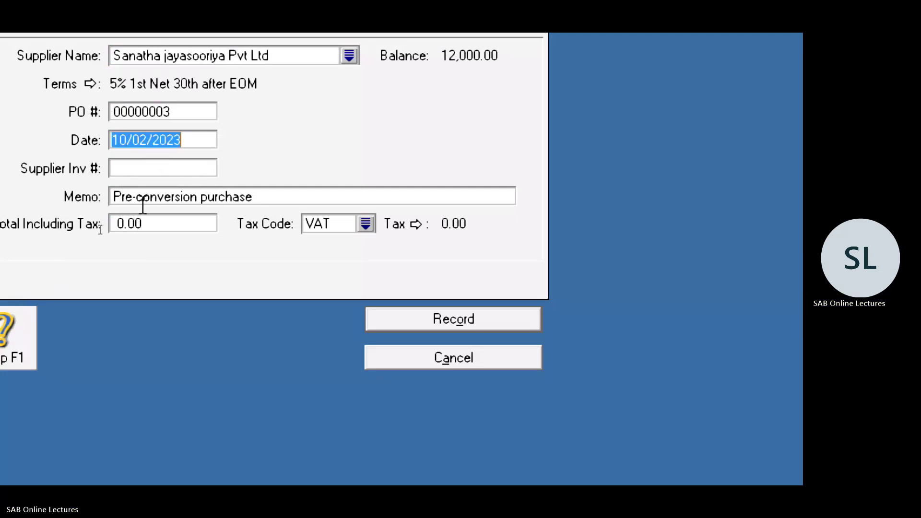
key("BackSpace")
type("3")
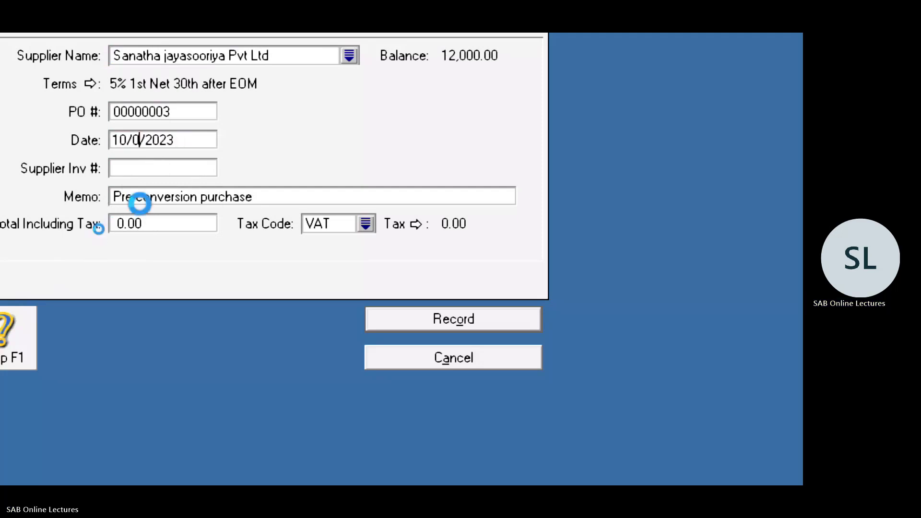
key("Left")
key("Left")
key("Left")
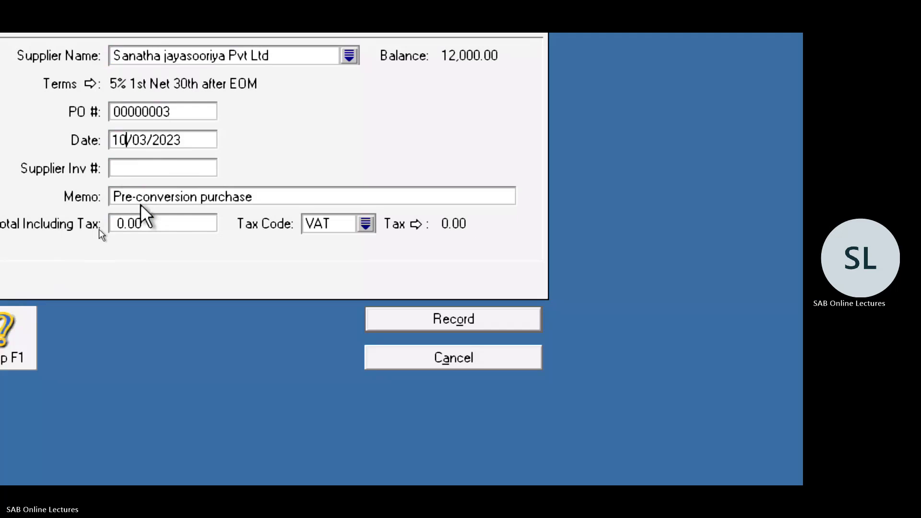
key("BackSpace")
type("2")
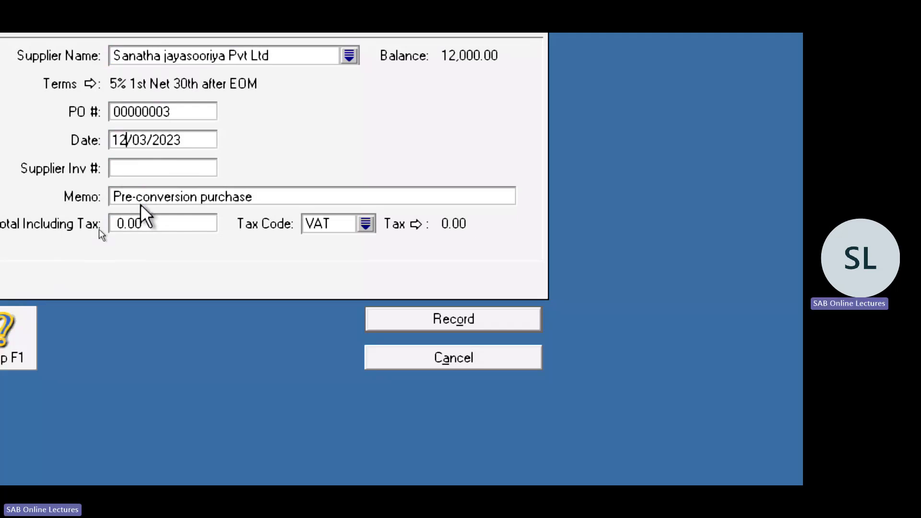
- Enter supplier invoice number 7891 and a tax-inclusive total of 10000 with the VAT tax code, and record the third purchase
key("Tab")
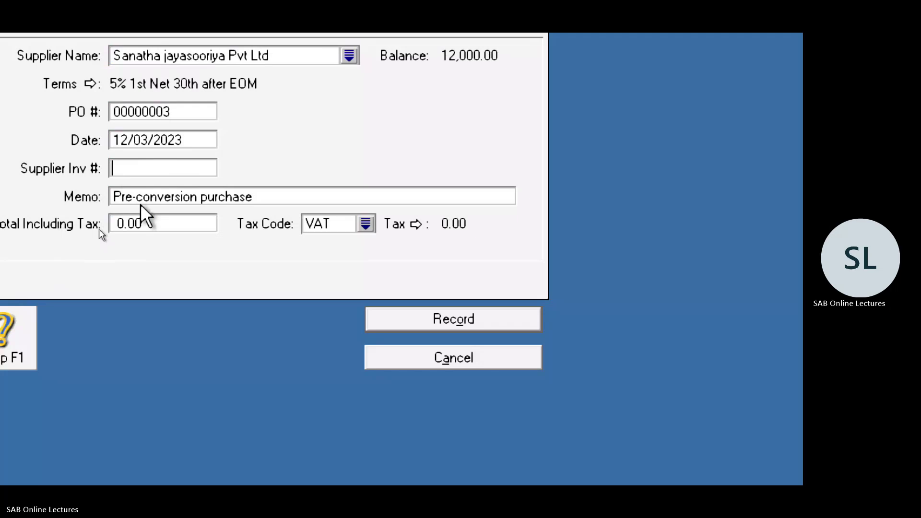
type("7891")
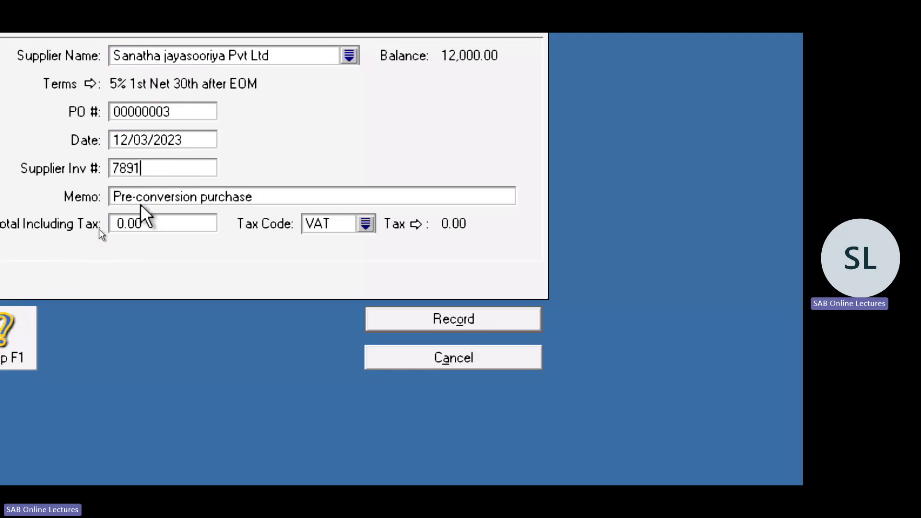
key("Tab")
key("Tab")
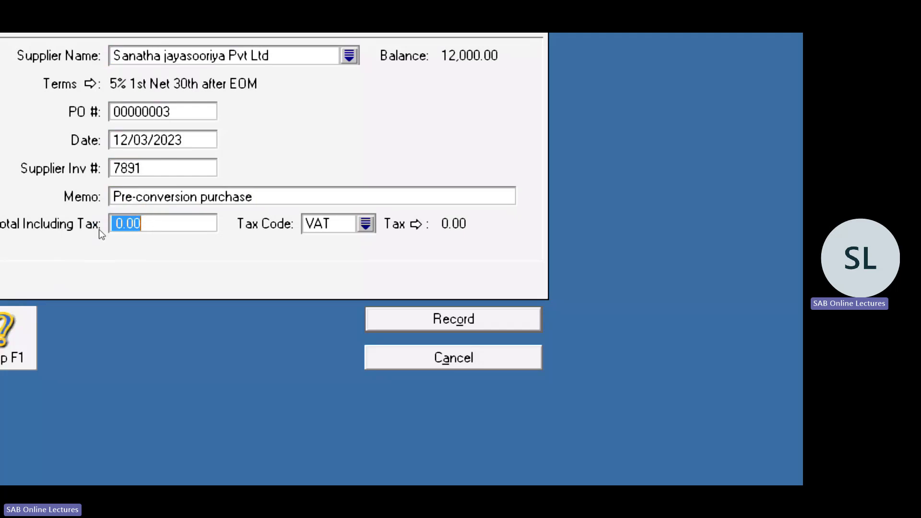
type("10,000")
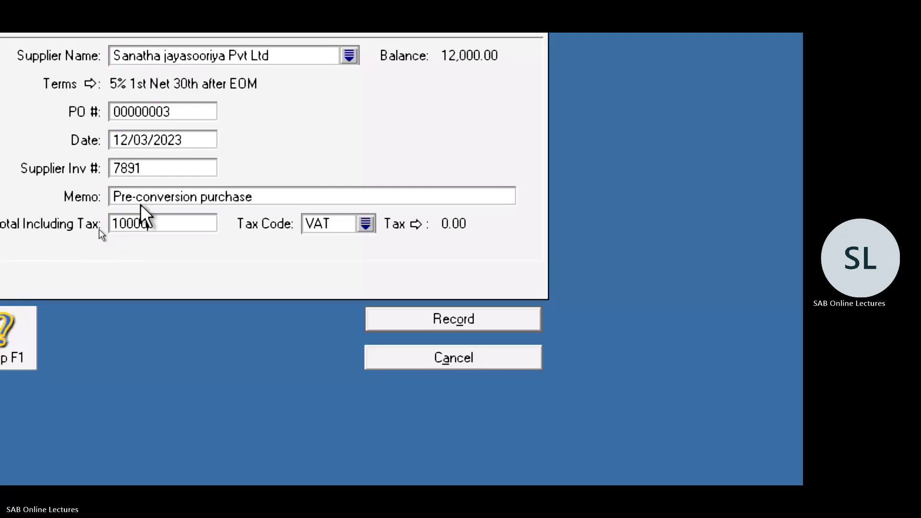
key("Tab")
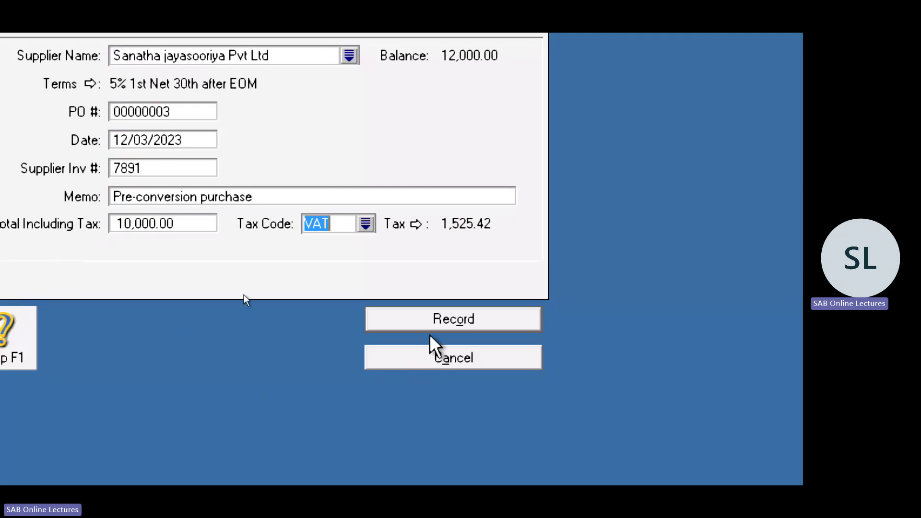
left_click(412, 329)
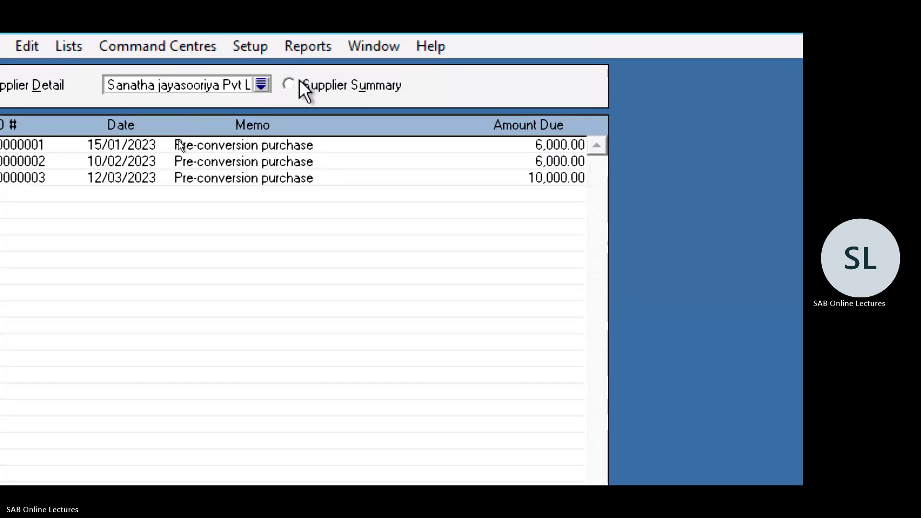
- Open XY Company Pvt Ltd from the supplier summary and add a historical purchase for it, accepting the out-of-balance warning
left_click(290, 87)
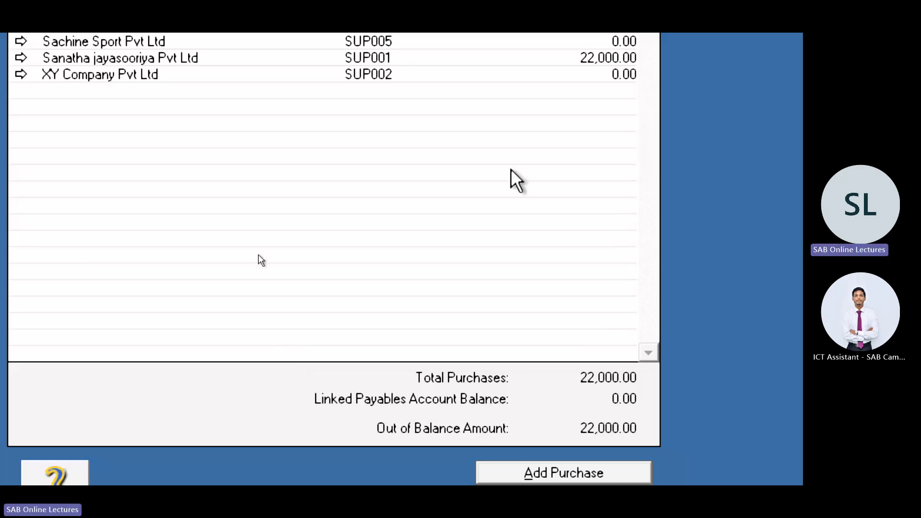
scroll(511, 172, "up", 3)
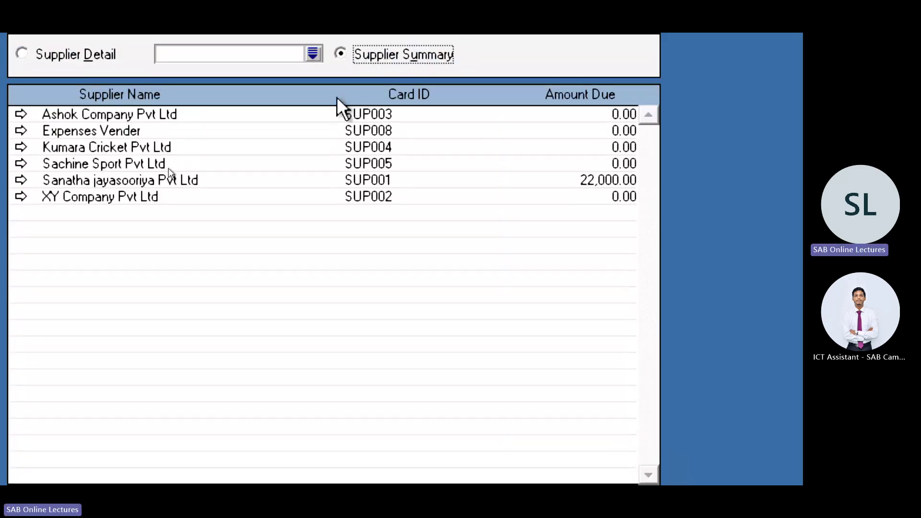
double_click(96, 198)
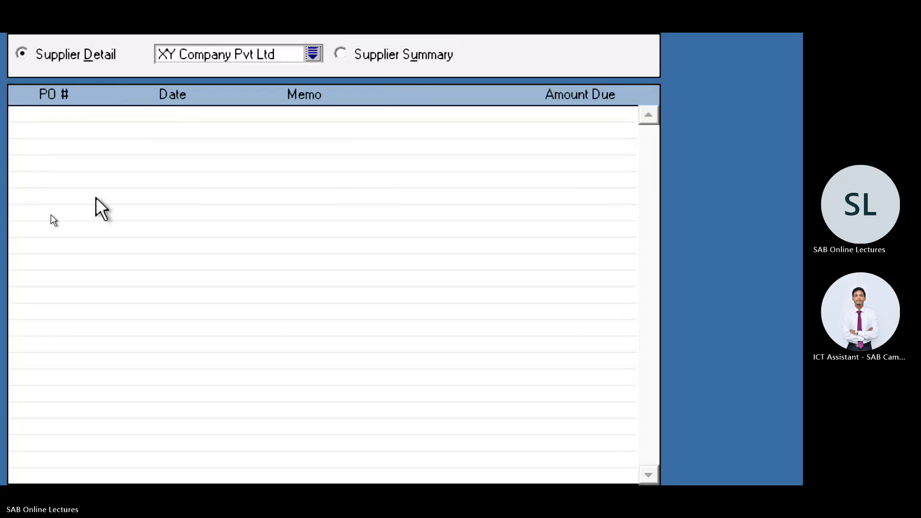
scroll(196, 463, "down", 3)
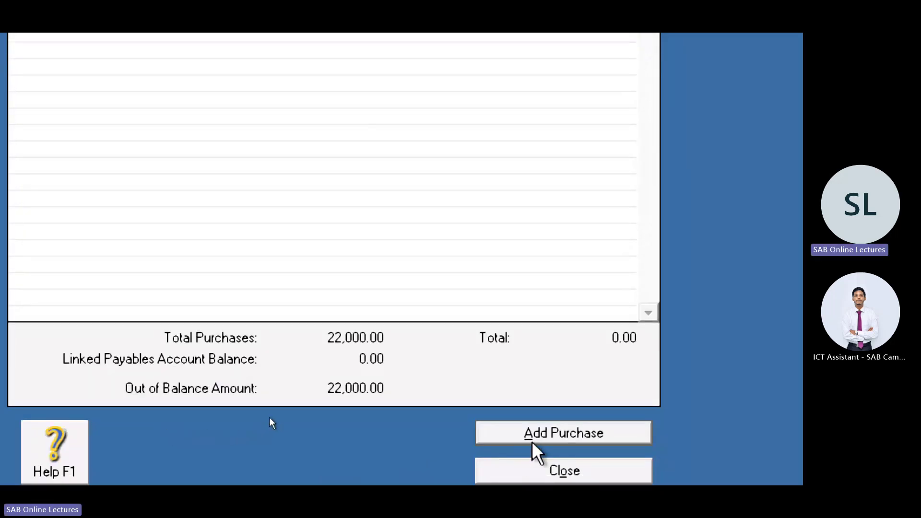
left_click(538, 429)
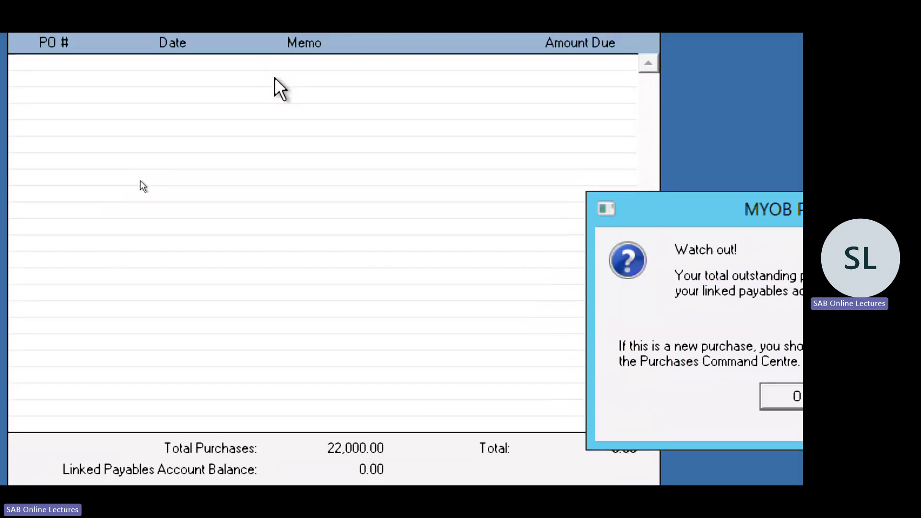
left_click(713, 396)
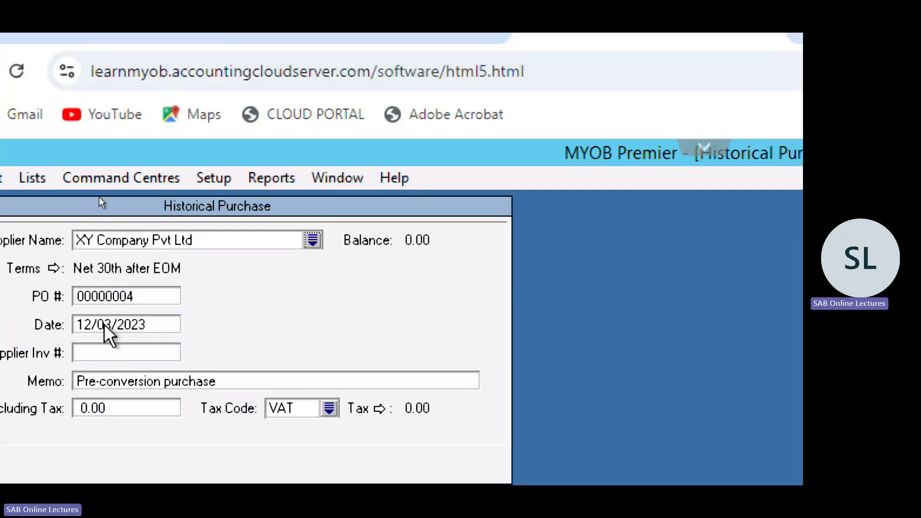
- Date the XY Company Pvt Ltd historical purchase 15/01/2023
left_click(111, 328)
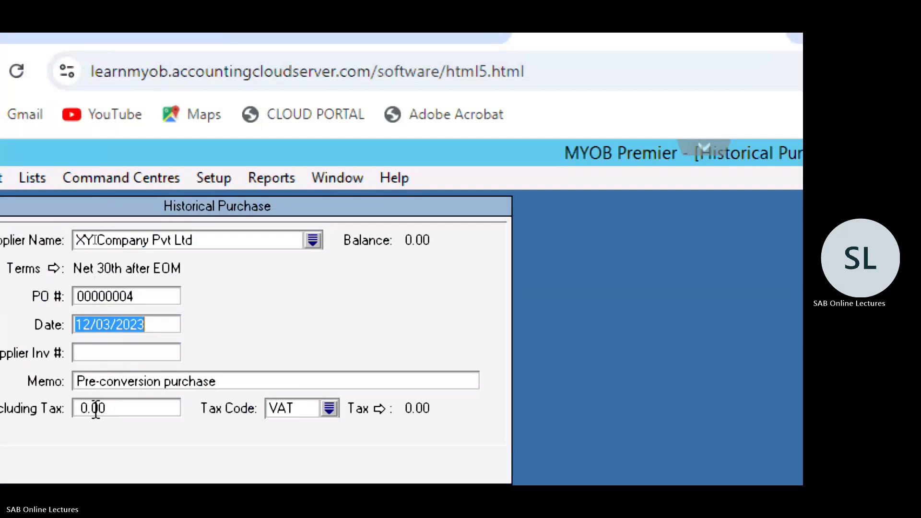
key("BackSpace")
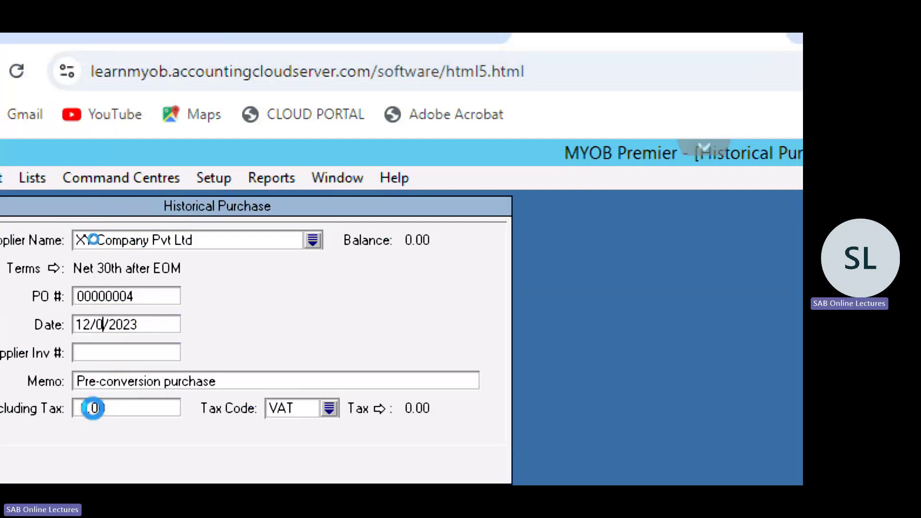
type("1")
key("Left")
key("Left")
key("Left")
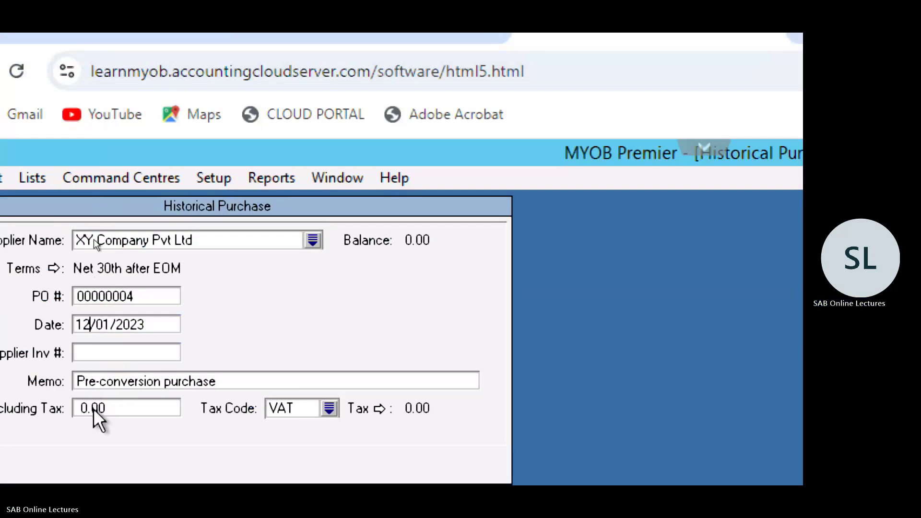
key("BackSpace")
type("5")
key("Tab")
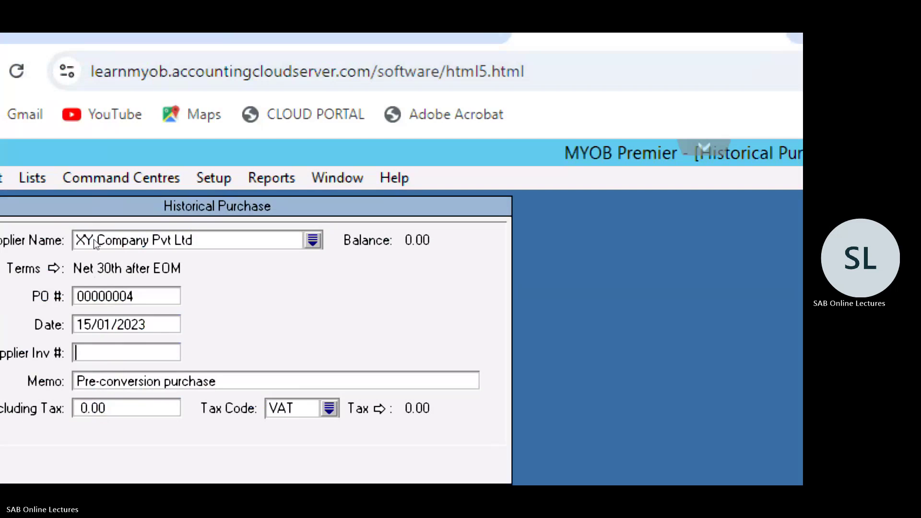
- Enter supplier invoice number 5323 and a tax-inclusive total of 8000 with the VAT tax code, and record the purchase
type("5323")
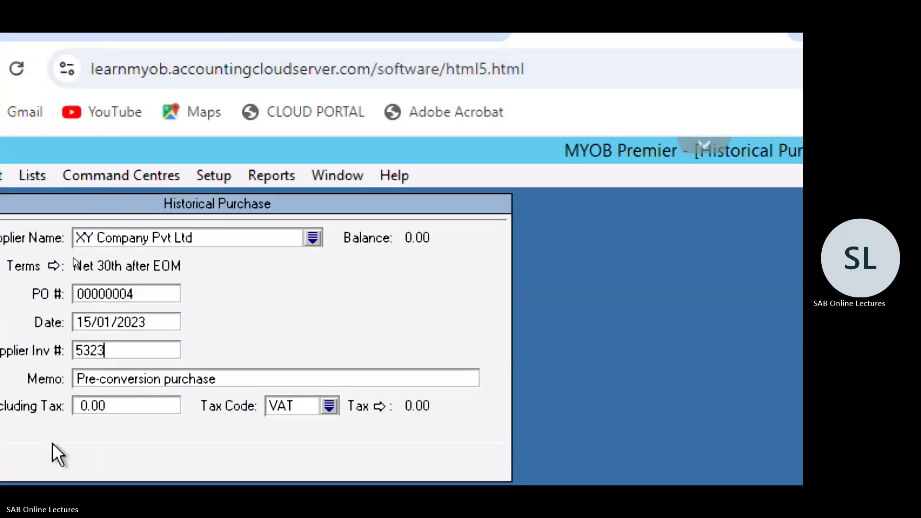
key("Tab")
key("Tab")
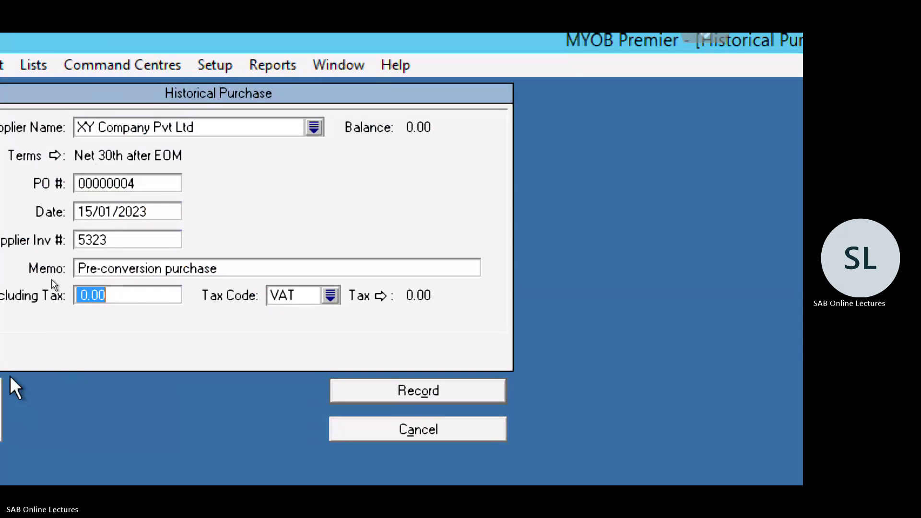
type("8000")
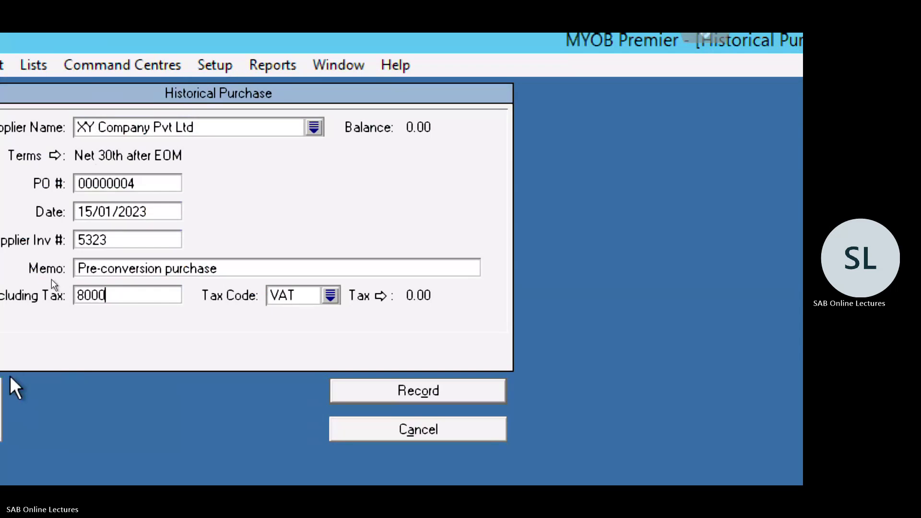
key("Tab")
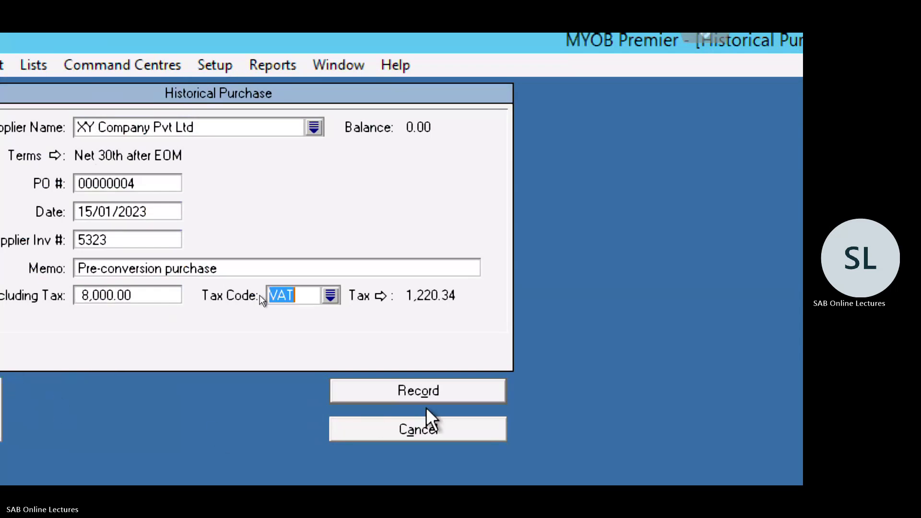
left_click(401, 388)
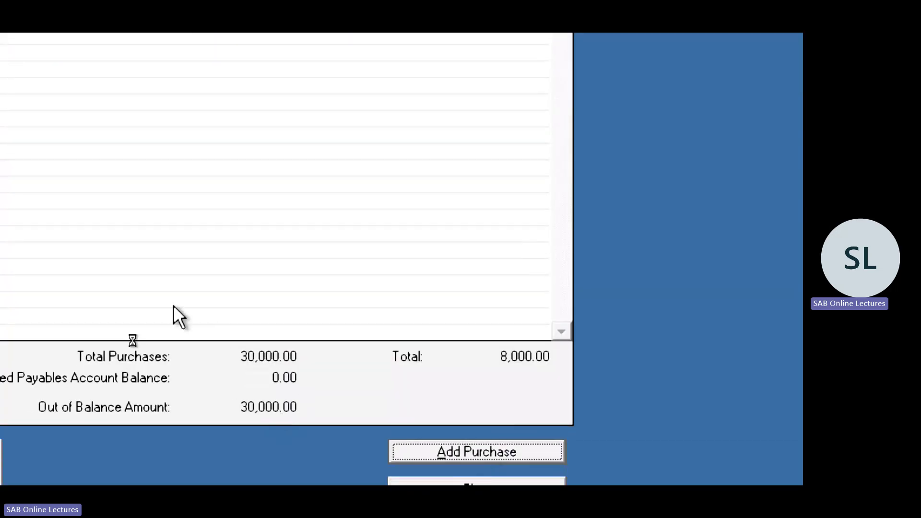
- Add a second historical purchase for XY Company Pvt Ltd, accepting the out-of-balance warning, and date it 01/03/2023
left_click(469, 454)
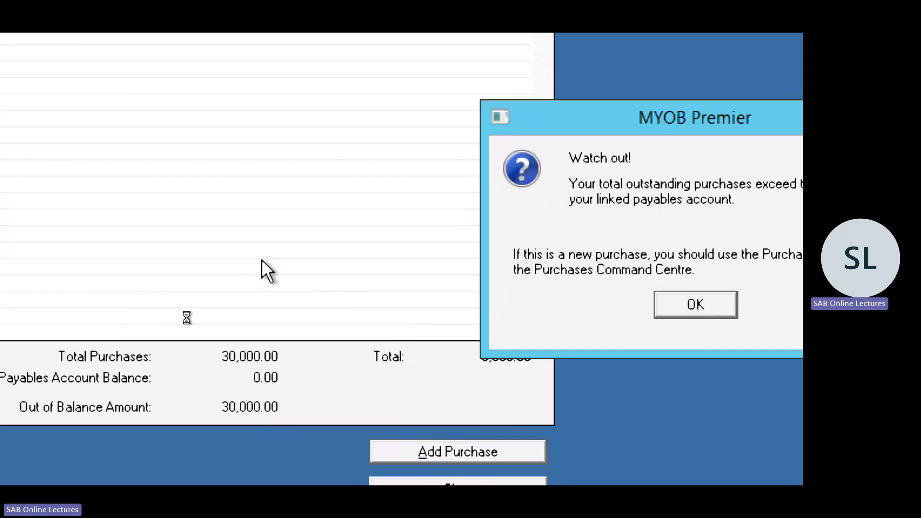
left_click(695, 305)
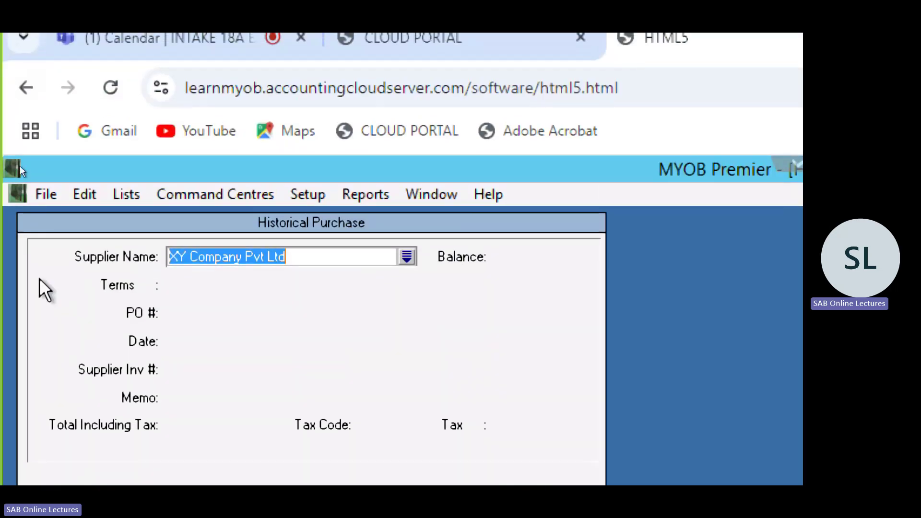
key("Tab")
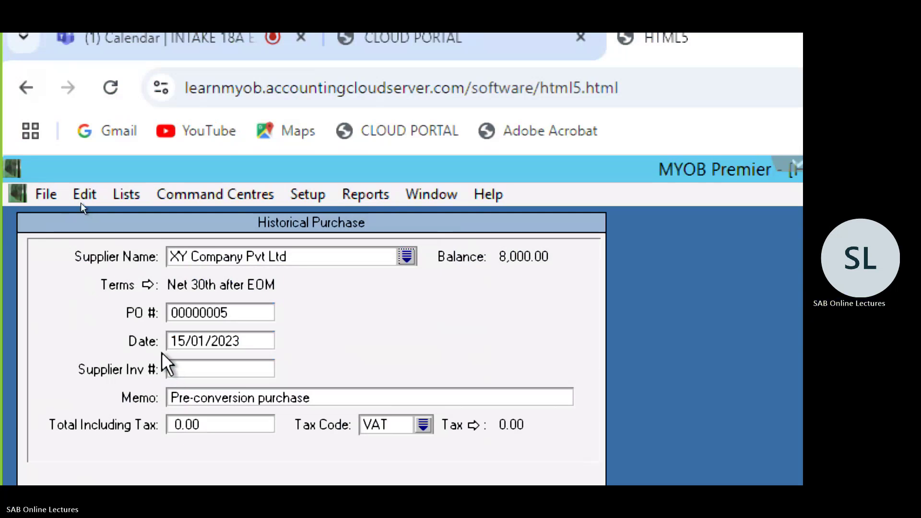
left_click(202, 342)
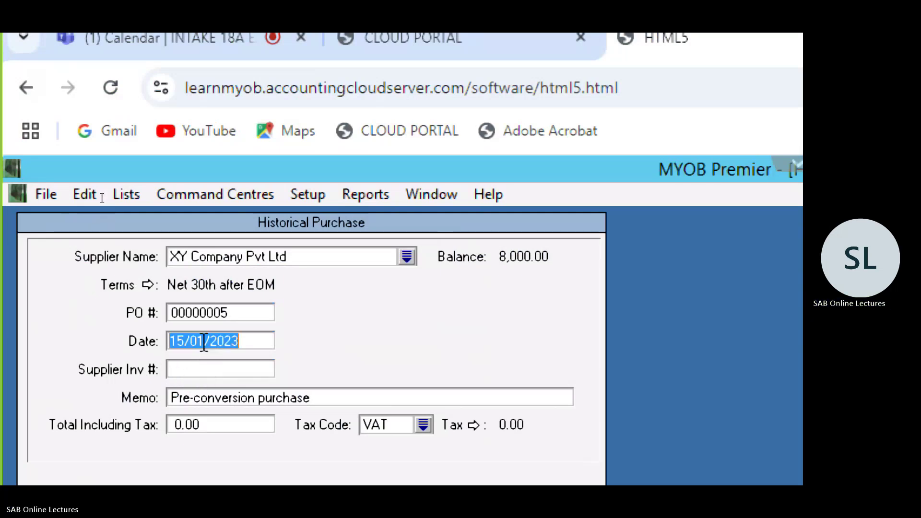
key("BackSpace")
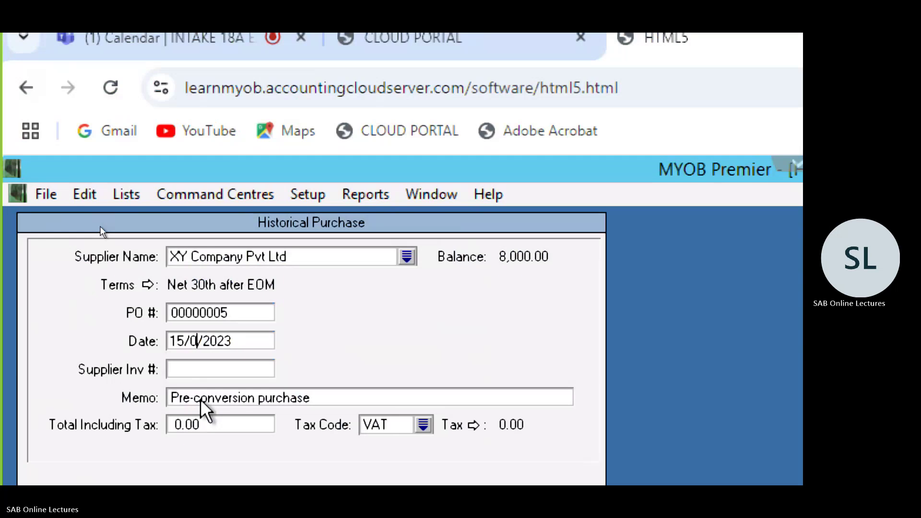
type("3")
key("Left")
key("Left")
key("Left")
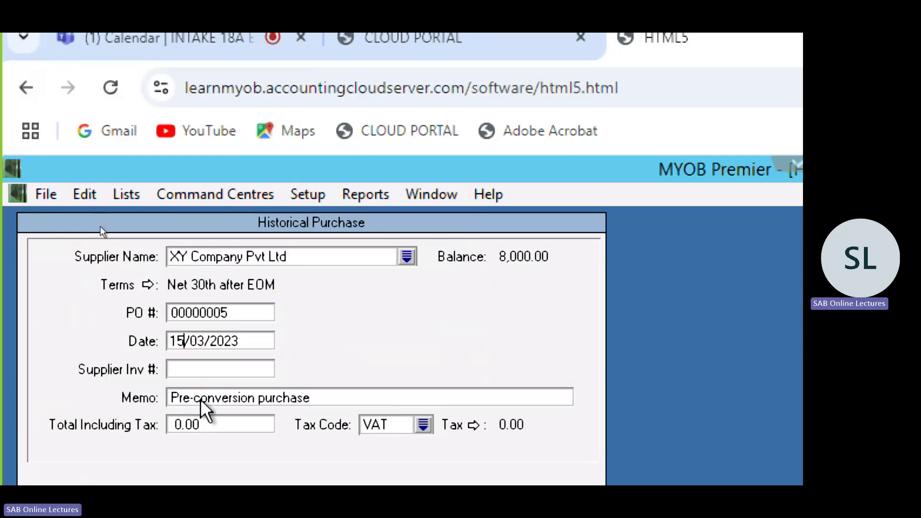
key("BackSpace")
key("BackSpace")
type("01")
key("Tab")
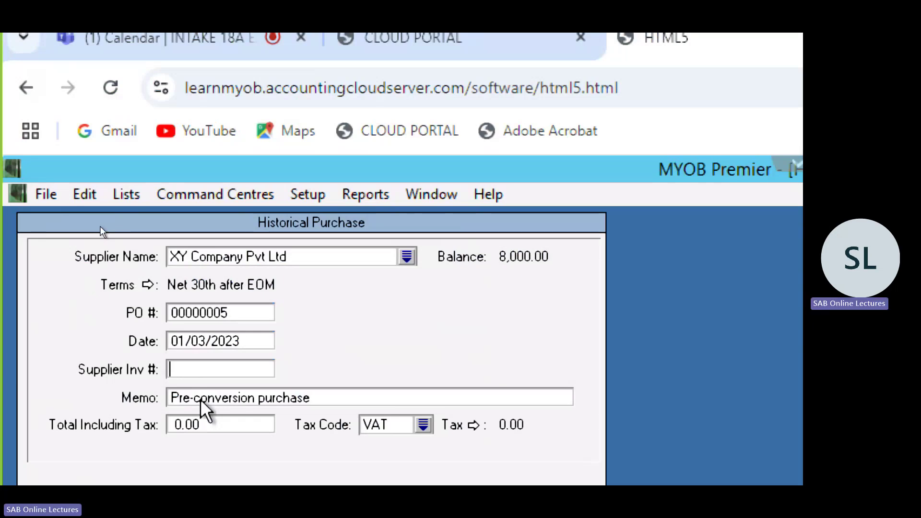
- Record the second purchase with supplier invoice number 5891, a tax-inclusive total of 18000 and tax code VAT, and return to the supplier summary
type("5891")
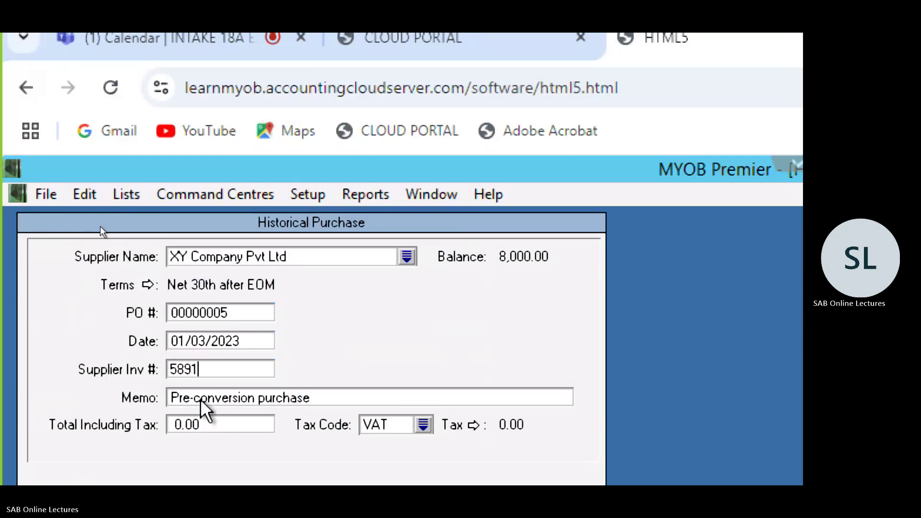
key("Tab")
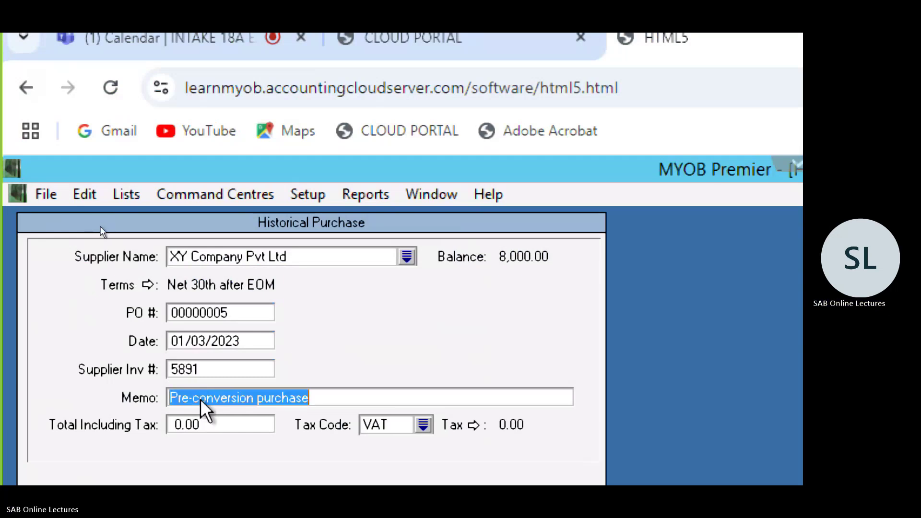
key("Tab")
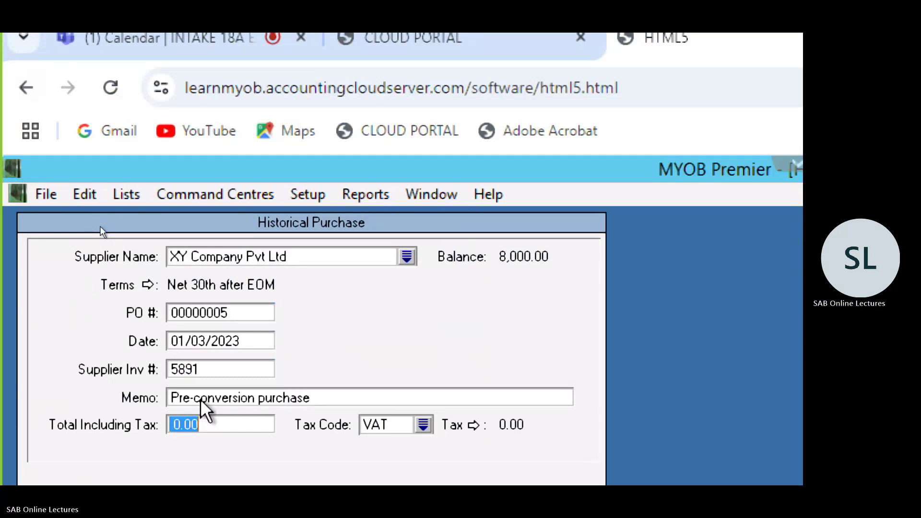
type("18000")
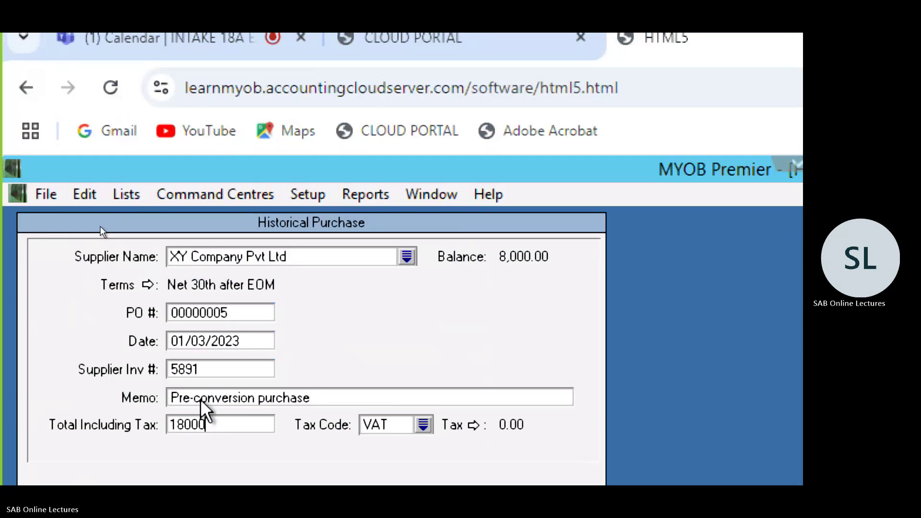
key("Tab")
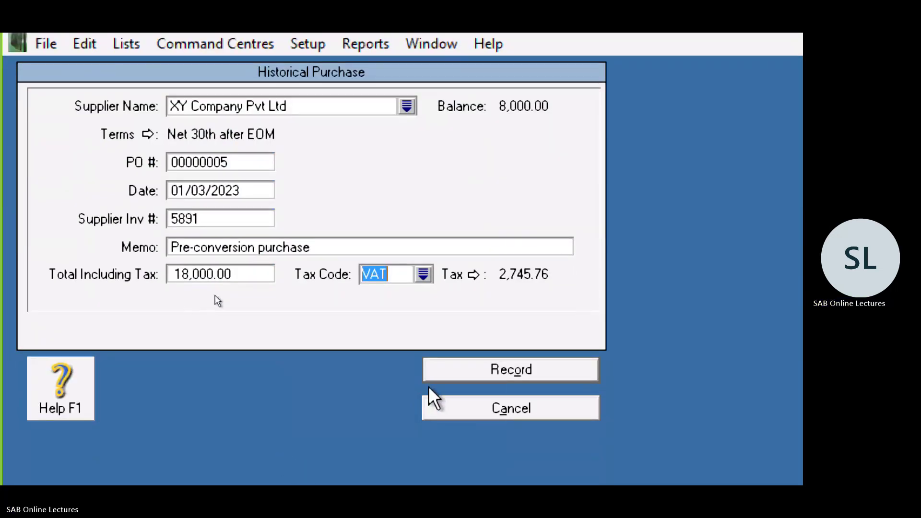
left_click(451, 370)
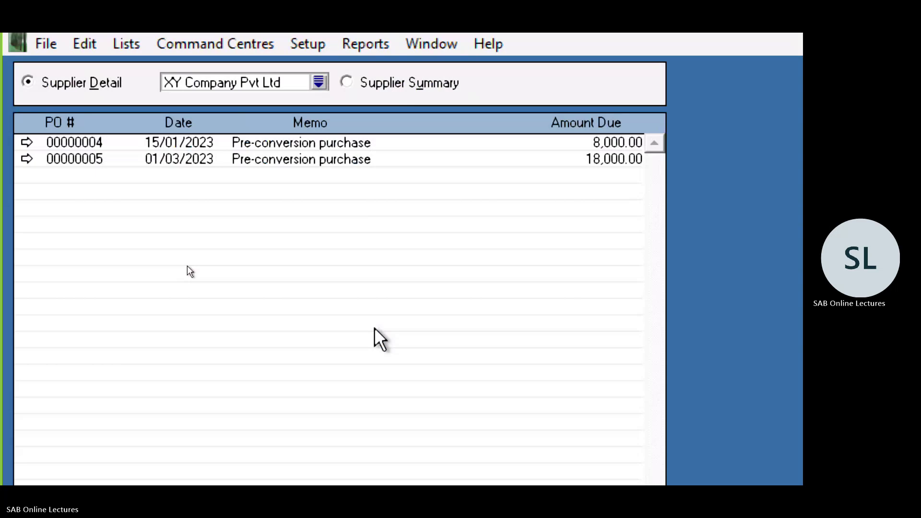
left_click(346, 84)
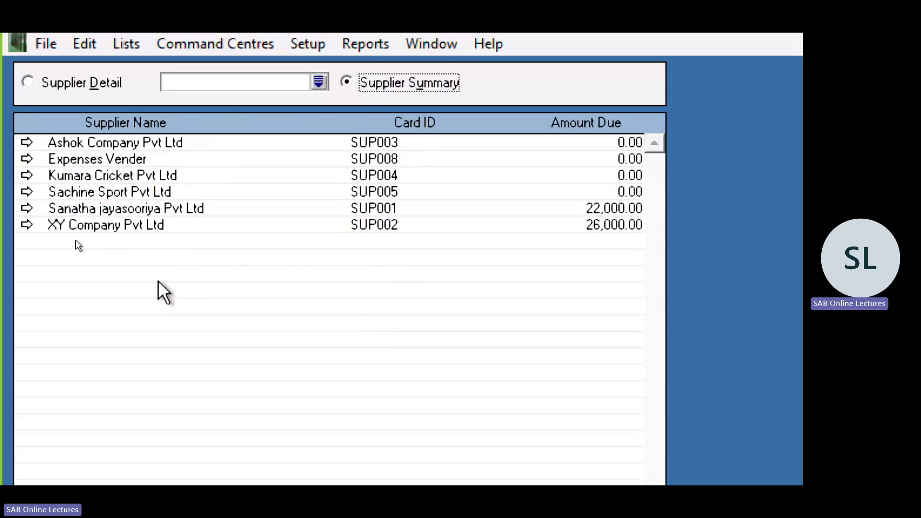
- Add a historical purchase for Ashok Company Pvt Ltd, accepting the out-of-balance warning, and date it 14/03/2023
double_click(125, 140)
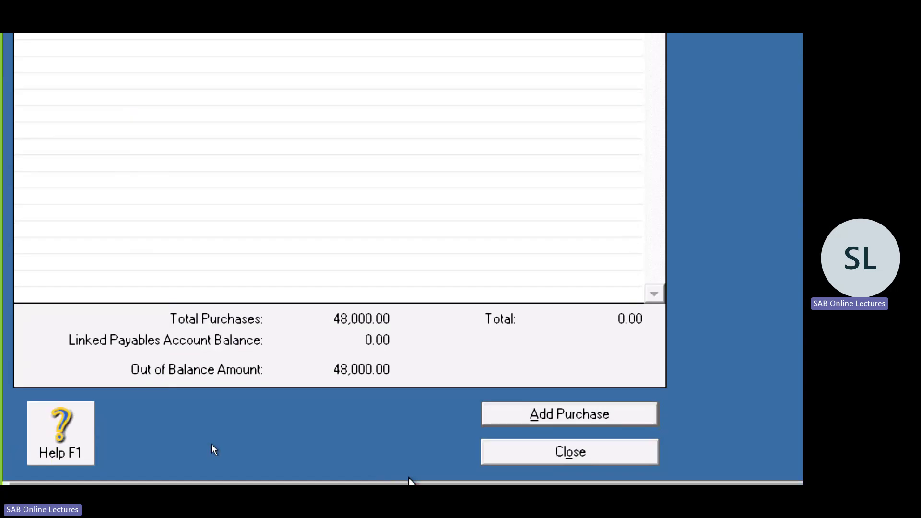
left_click(539, 416)
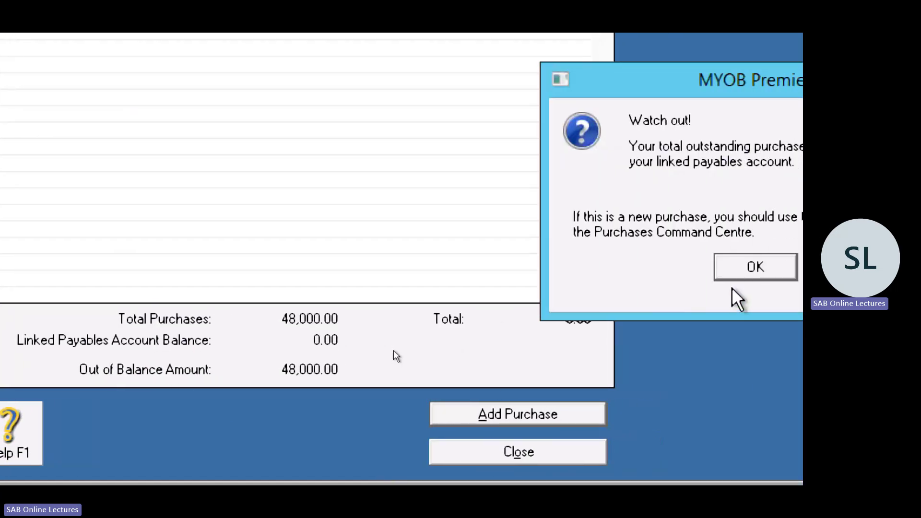
left_click(734, 270)
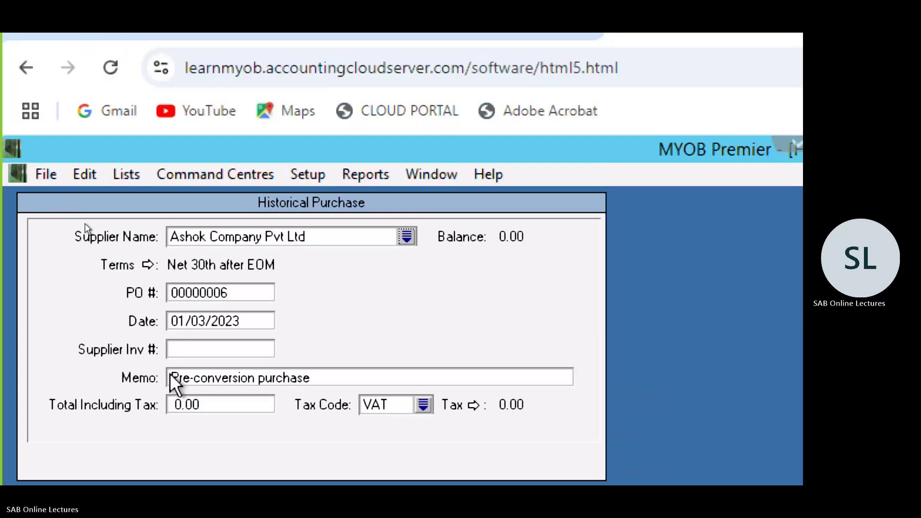
left_click(183, 322)
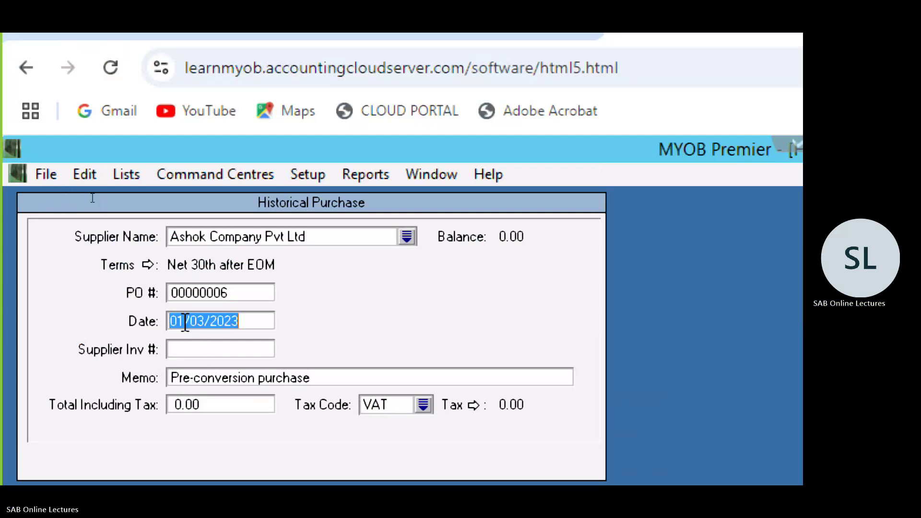
key("BackSpace")
key("BackSpace")
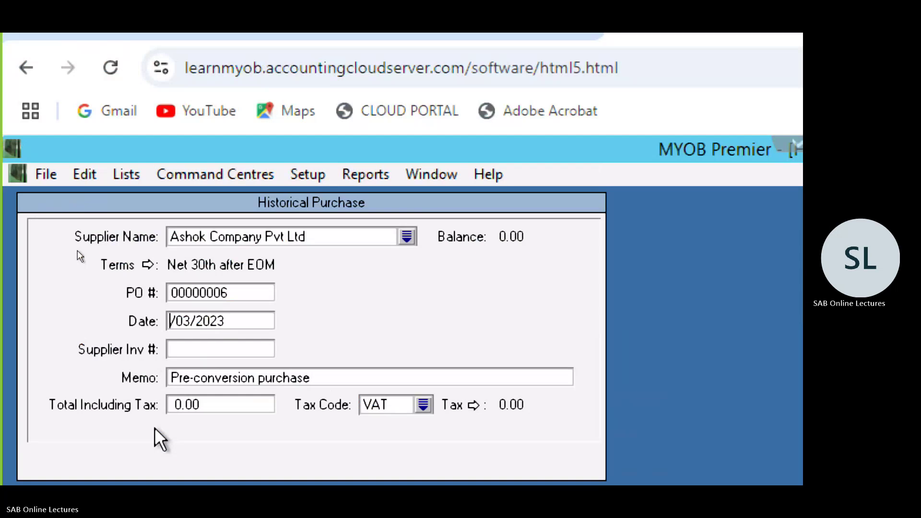
type("14")
key("Tab")
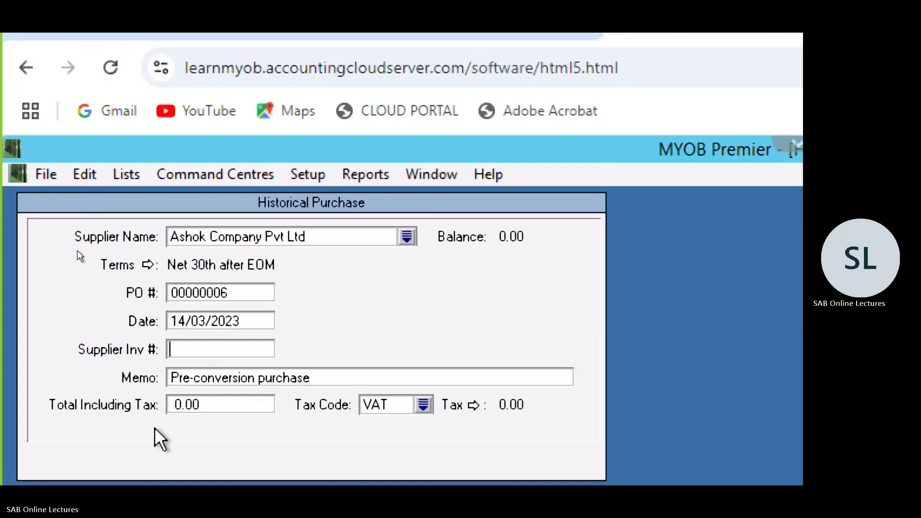
- Record the Ashok Company purchase with supplier invoice number 6891, a tax-inclusive total of 25000 and tax code VAT, and return to the supplier summary
type("6891")
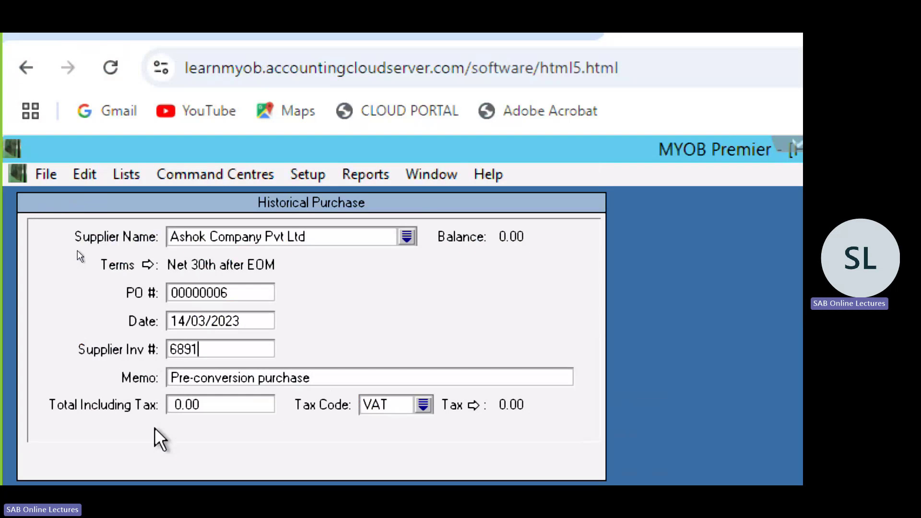
key("Tab")
key("Tab")
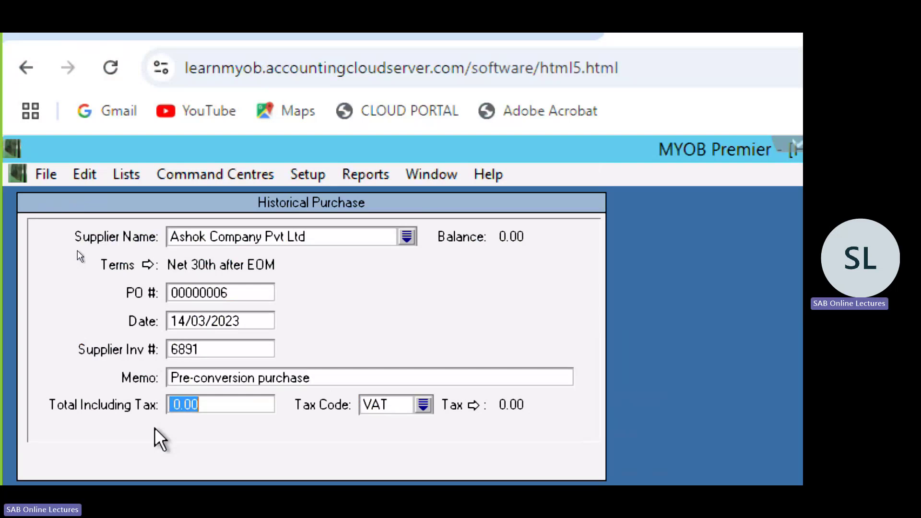
left_click(154, 428)
type("25000")
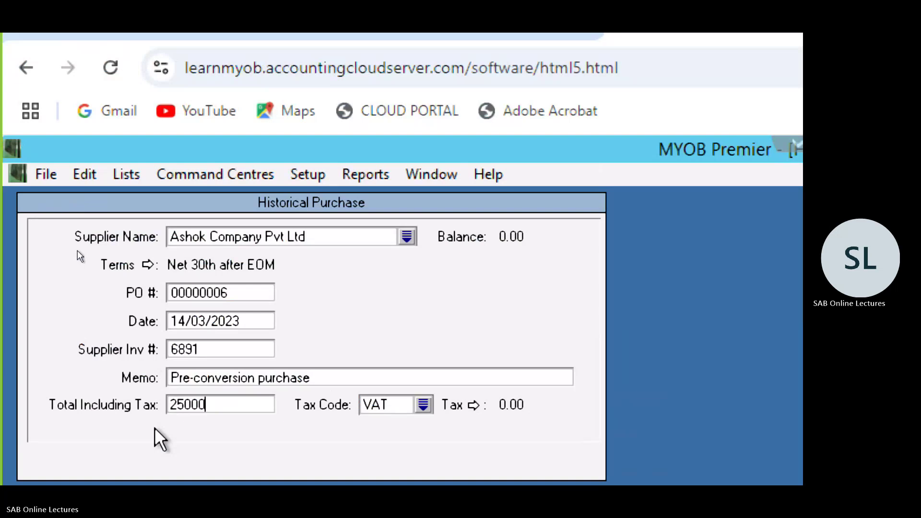
key("Tab")
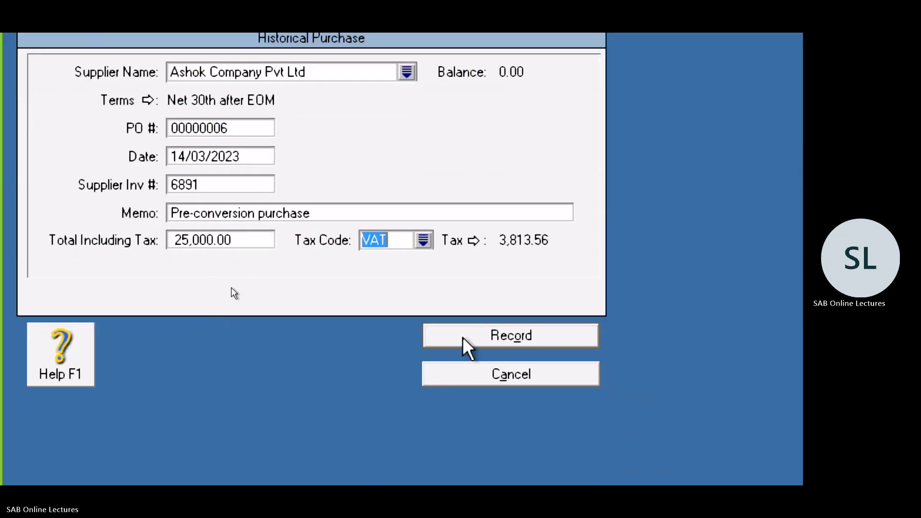
left_click(464, 339)
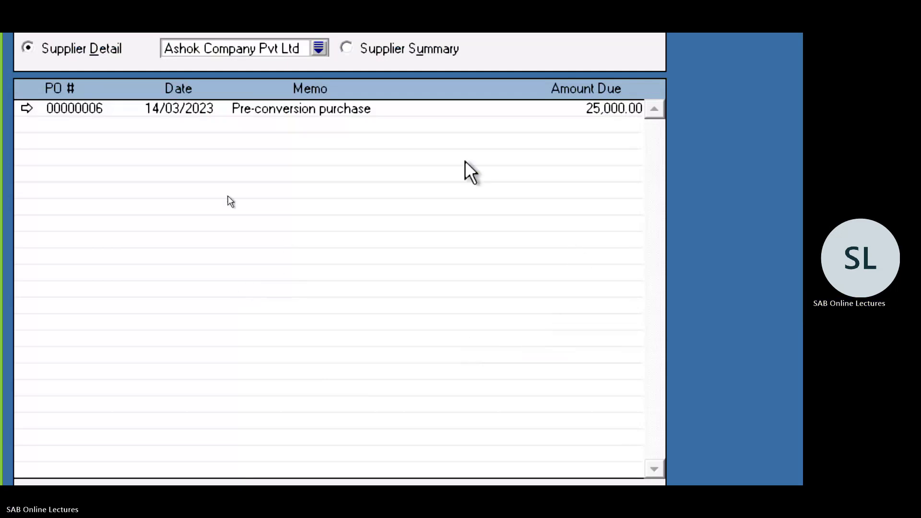
left_click(346, 55)
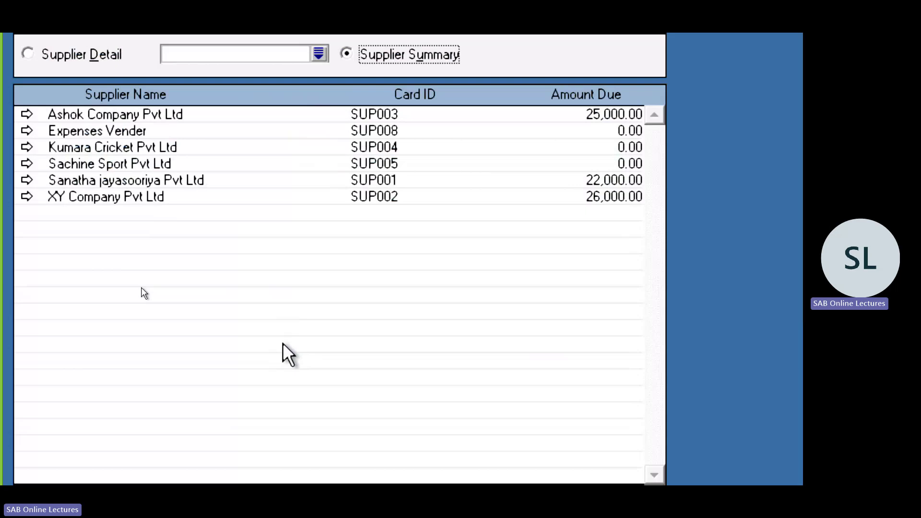
- Add a historical purchase for Kumara Cricket Pvt Ltd, accepting the out-of-balance warning, and date it 02/03/2023
double_click(100, 149)
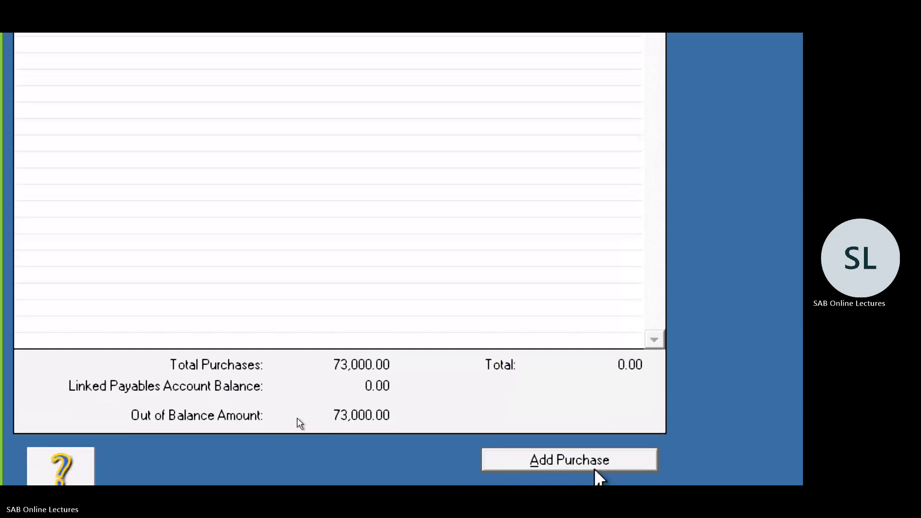
left_click(579, 463)
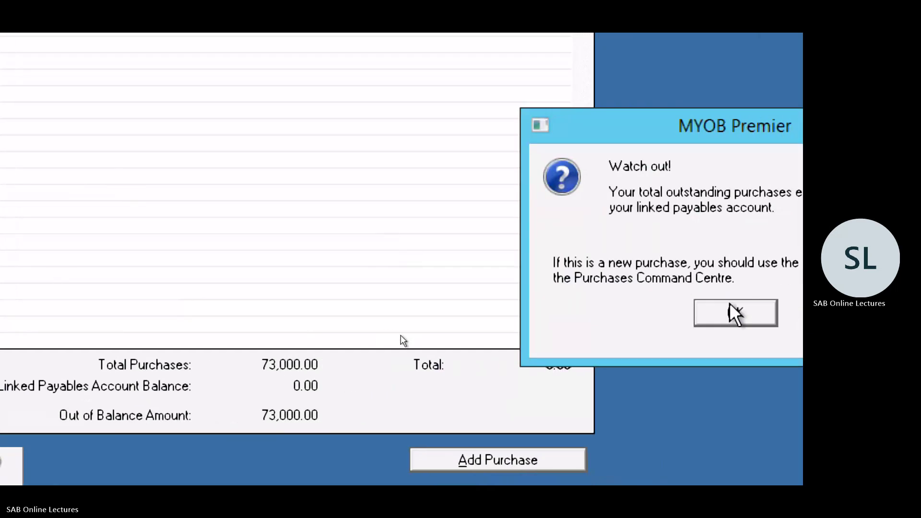
key("Return")
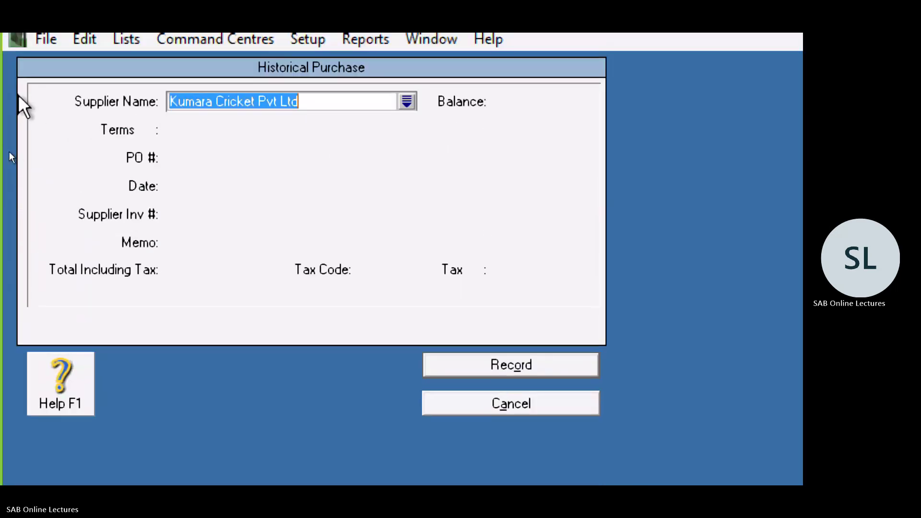
key("Tab")
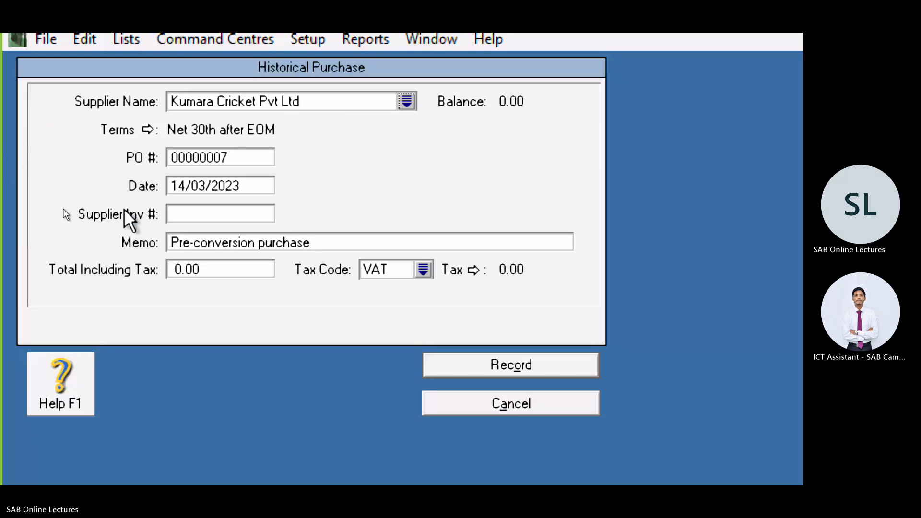
left_click(191, 189)
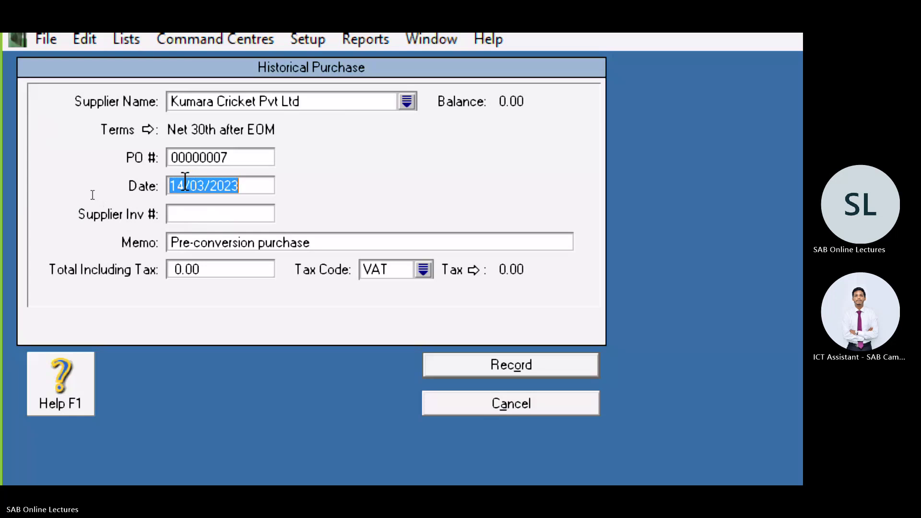
left_click(184, 187)
key("BackSpace")
key("BackSpace")
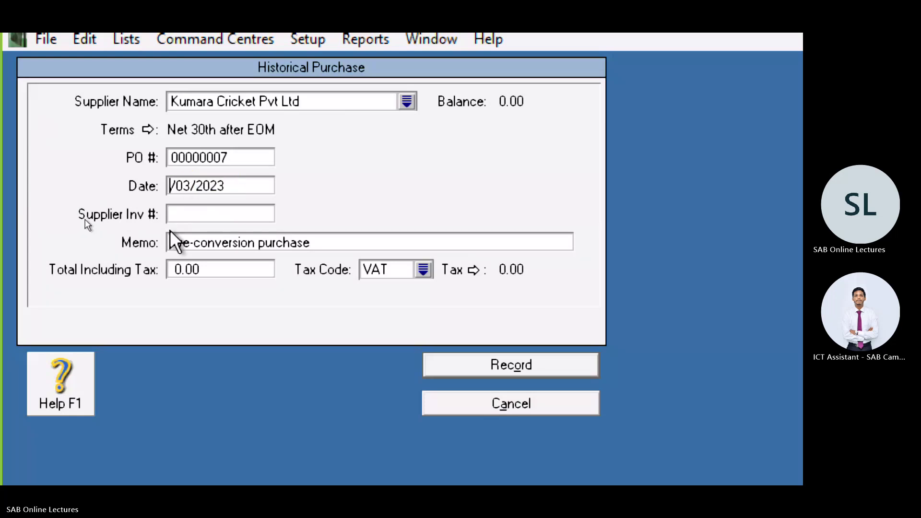
type("02")
key("Tab")
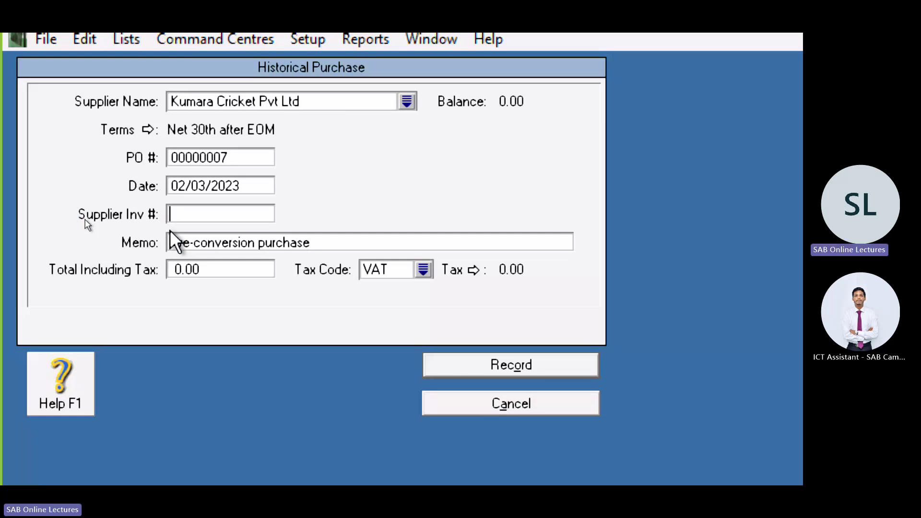
- Record the Kumara Cricket purchase with supplier invoice number 1291, a tax-inclusive total of 20000 and tax code VAT, and return to the supplier summary
type("1291")
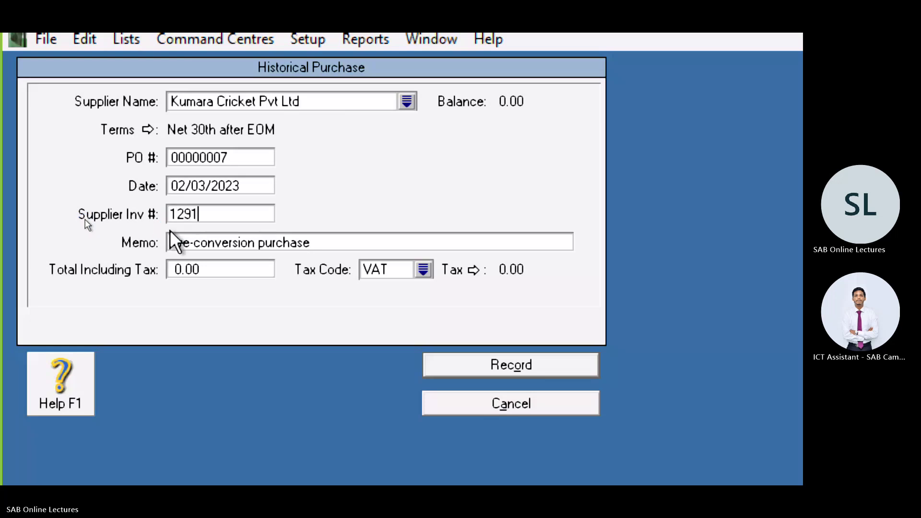
key("Tab")
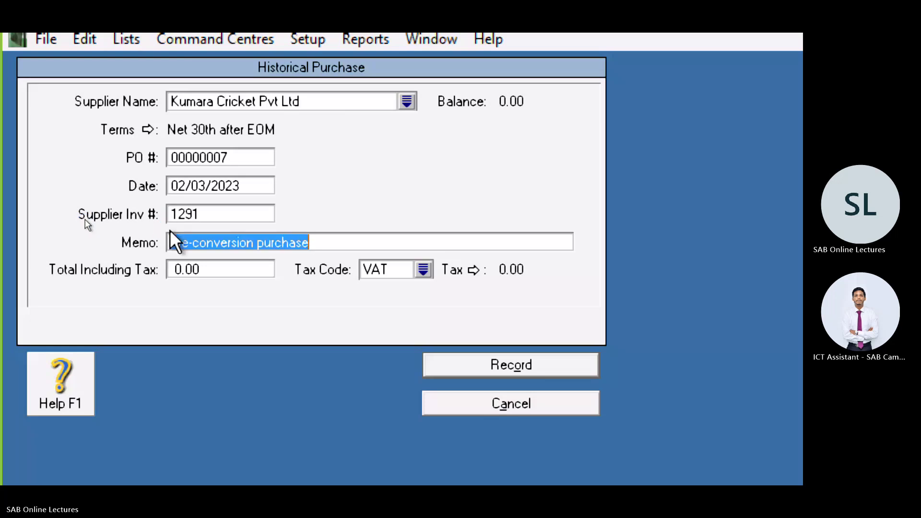
key("Tab")
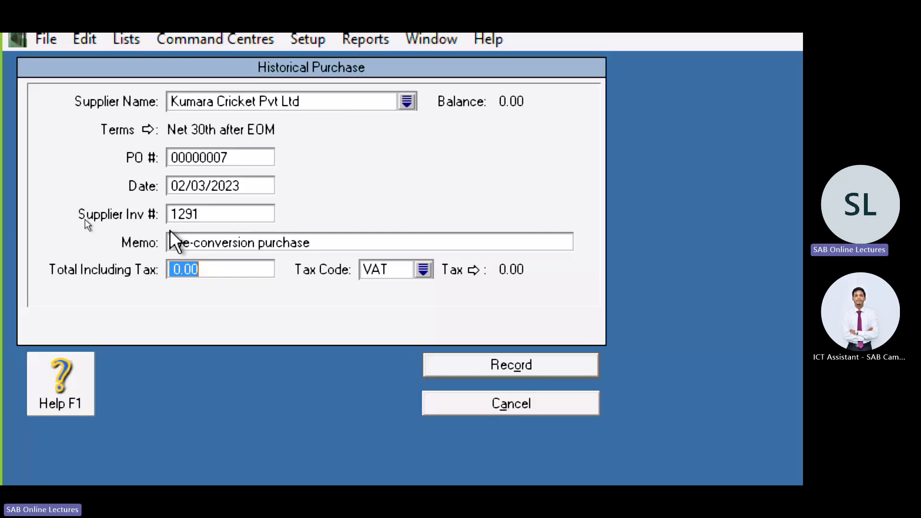
type("20000")
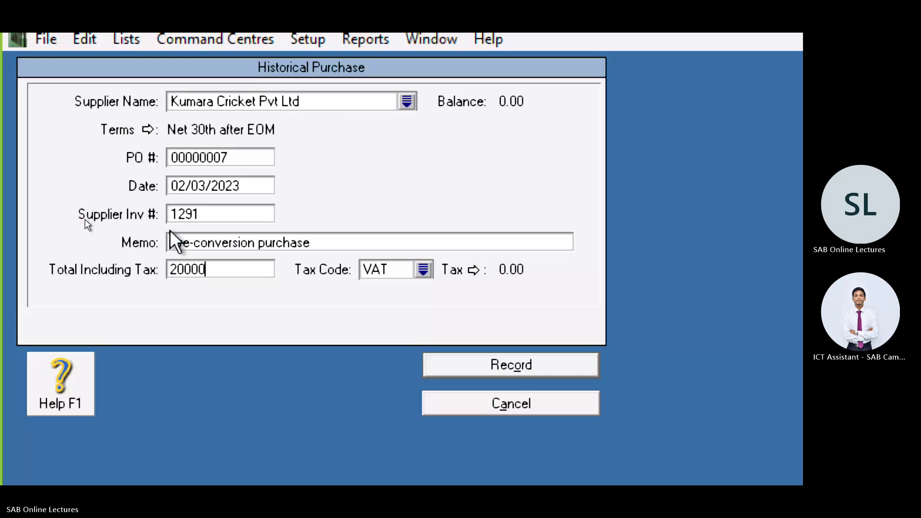
key("Tab")
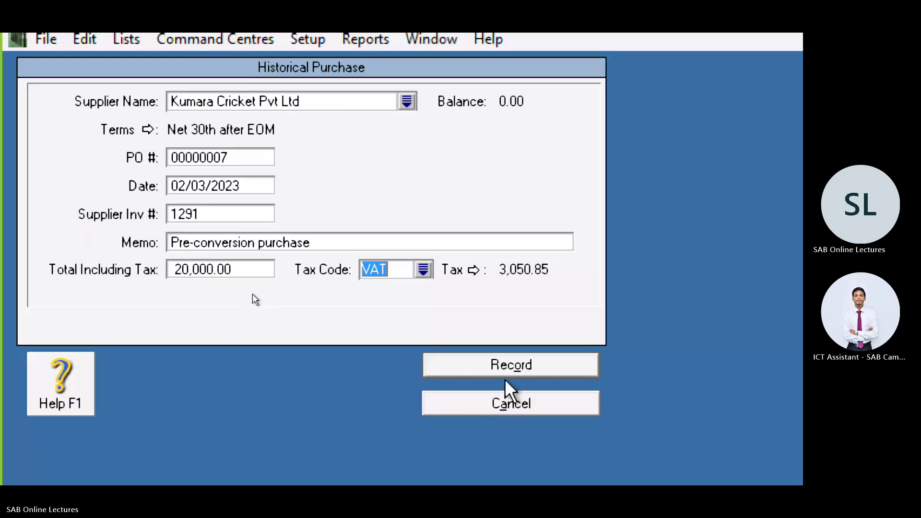
left_click(491, 369)
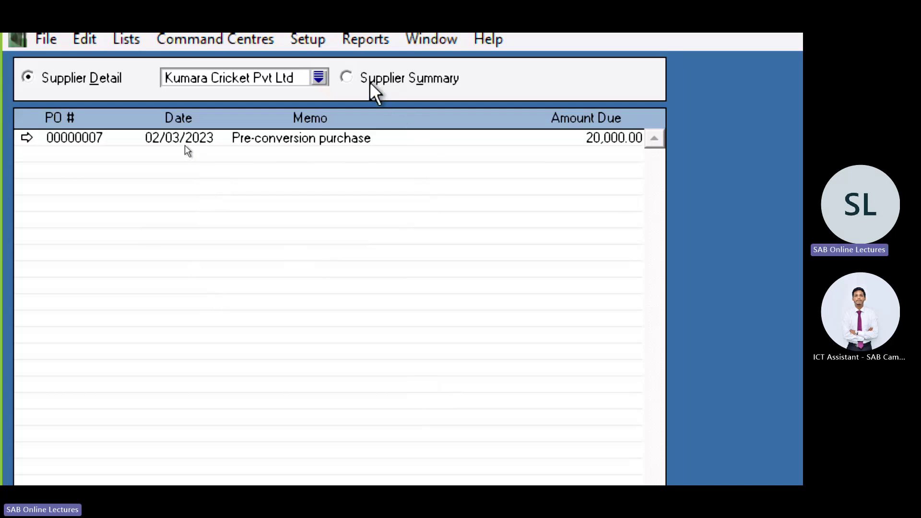
left_click(348, 78)
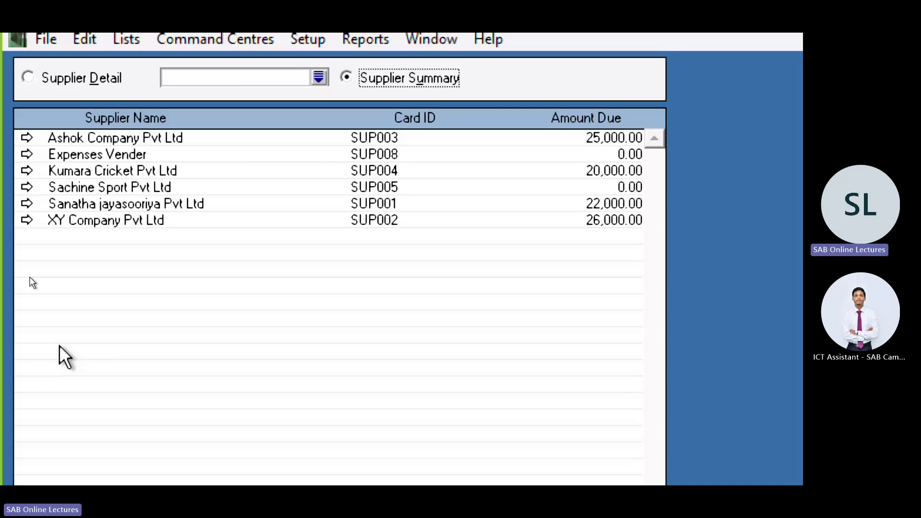
- Add a historical purchase for Sachine Sport Pvt Ltd, accepting the out-of-balance warning, and date it 06/03/2023
left_click(168, 190)
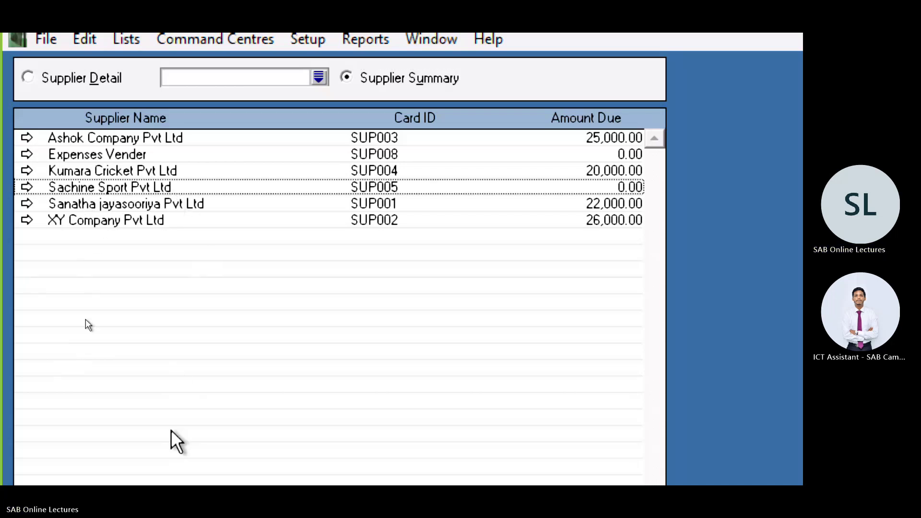
double_click(378, 187)
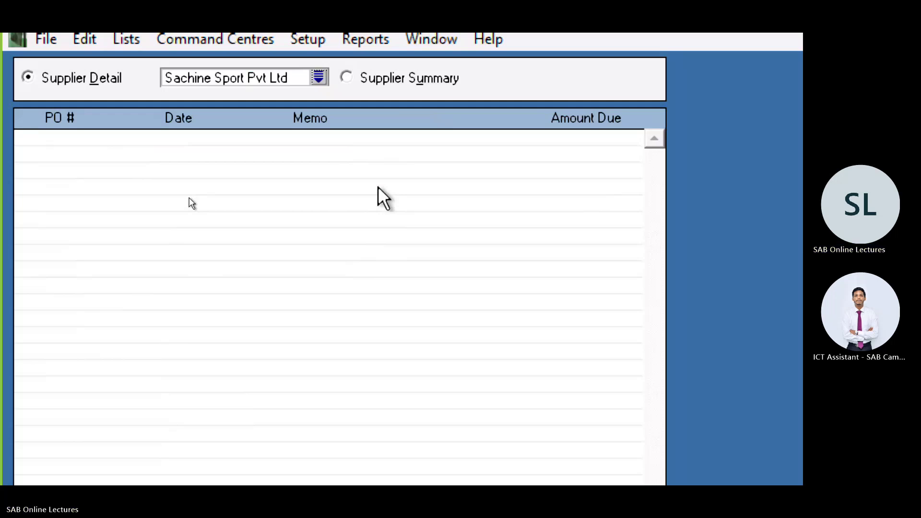
scroll(192, 204, "down", 5)
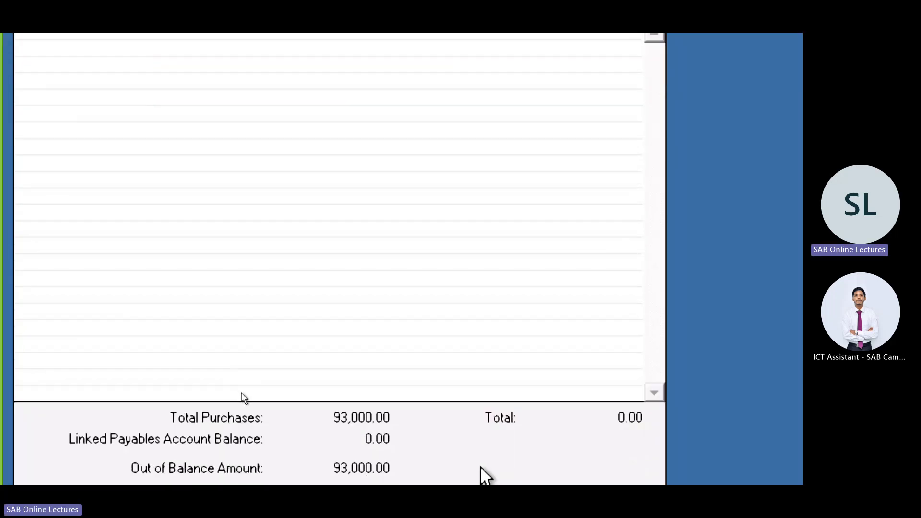
left_click(539, 405)
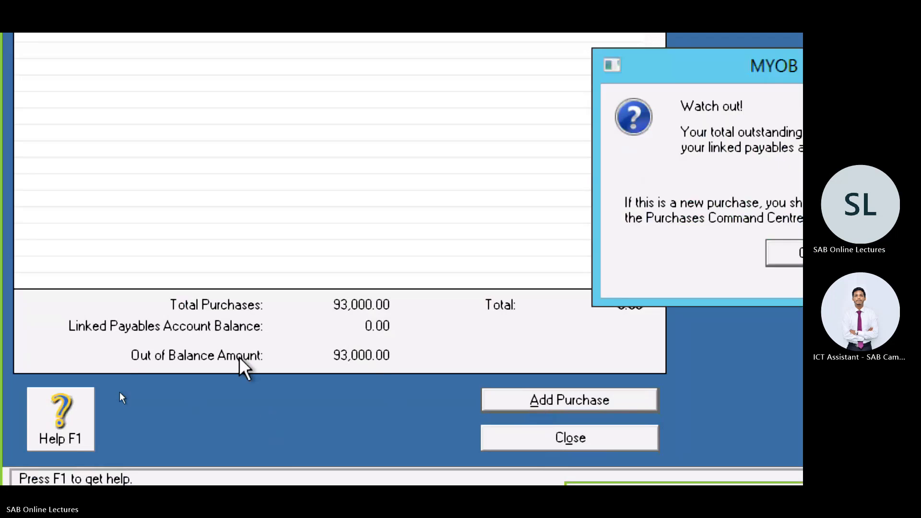
scroll(239, 356, "right", 2)
left_click(732, 255)
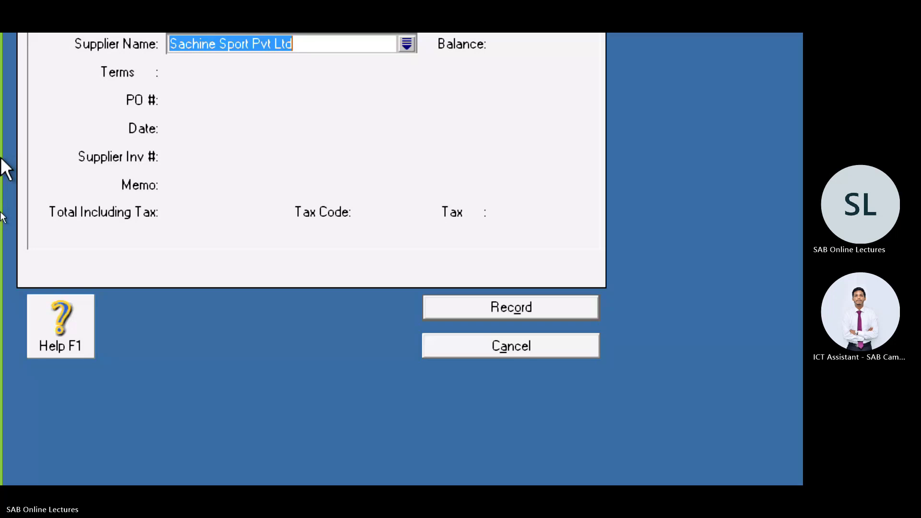
key("Tab")
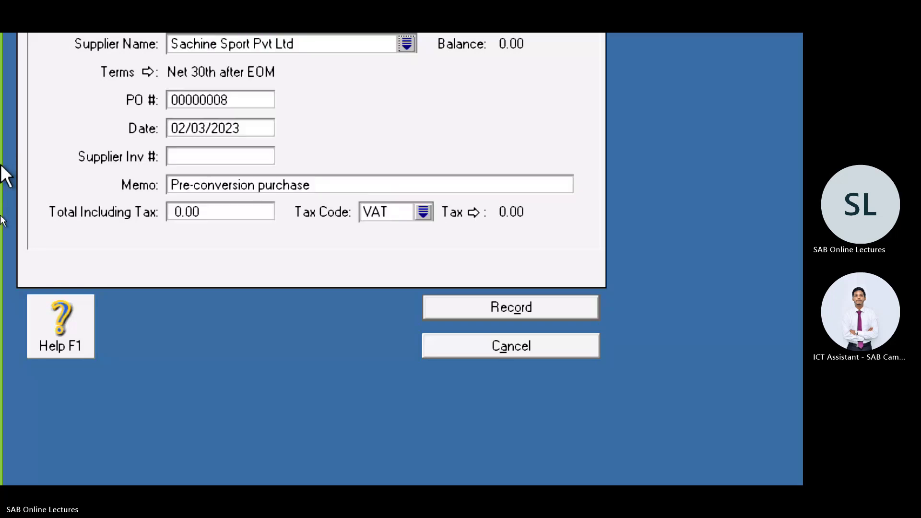
left_click(183, 129)
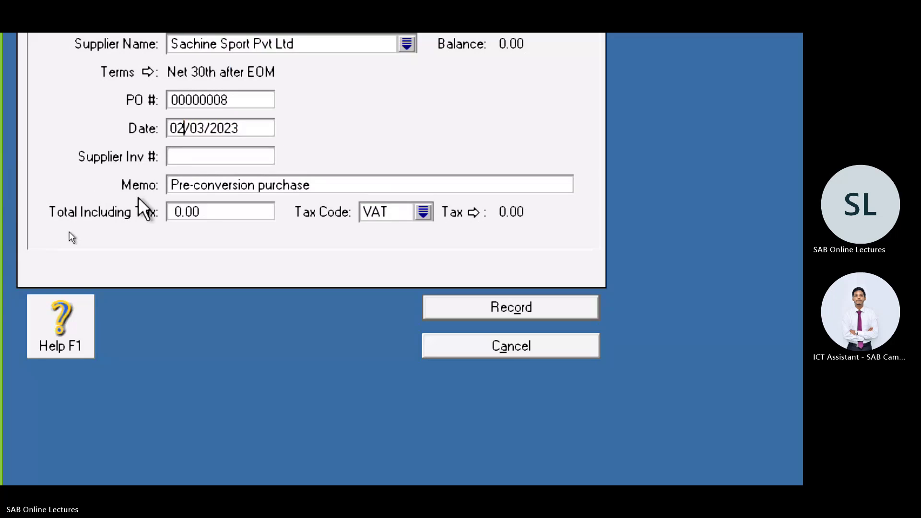
key("BackSpace")
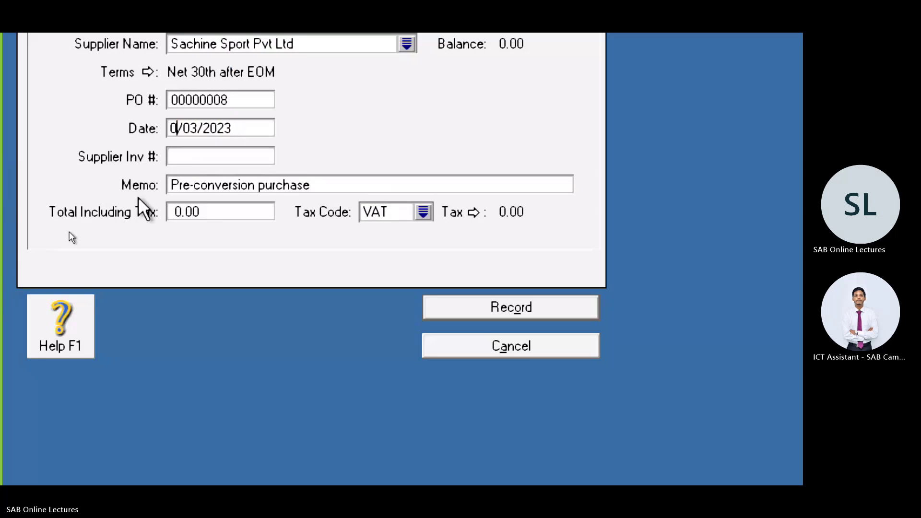
type("6")
key("Tab")
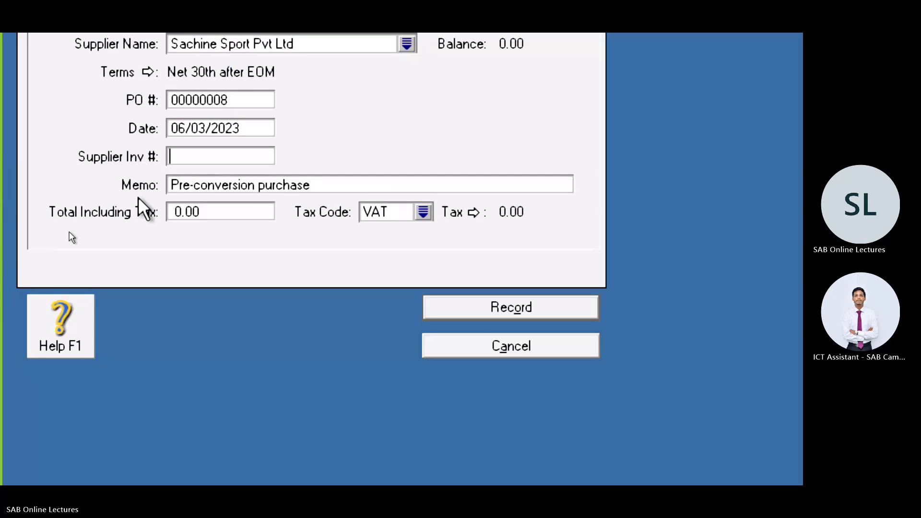
- Record the Sachine Sport purchase with supplier invoice number 5391, a tax-inclusive total of 29000 and tax code VAT, and return to the supplier summary
type("5391")
key("Tab")
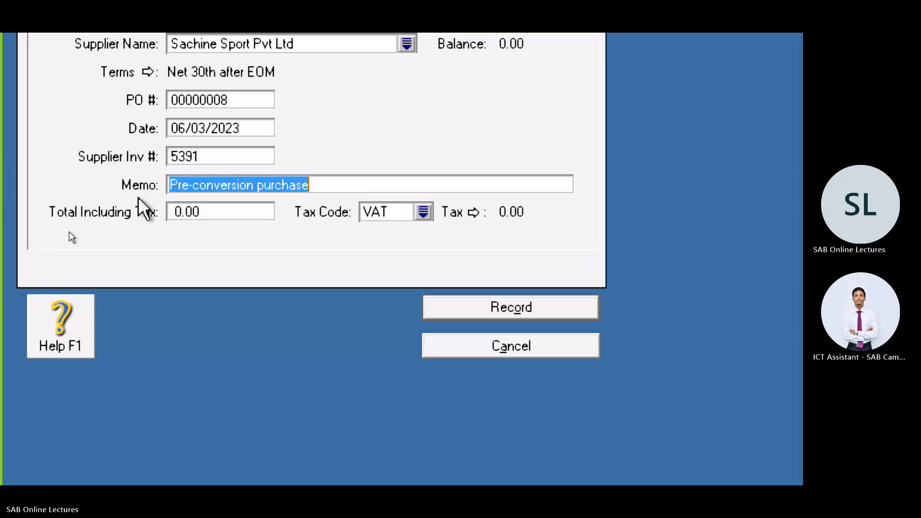
key("Tab")
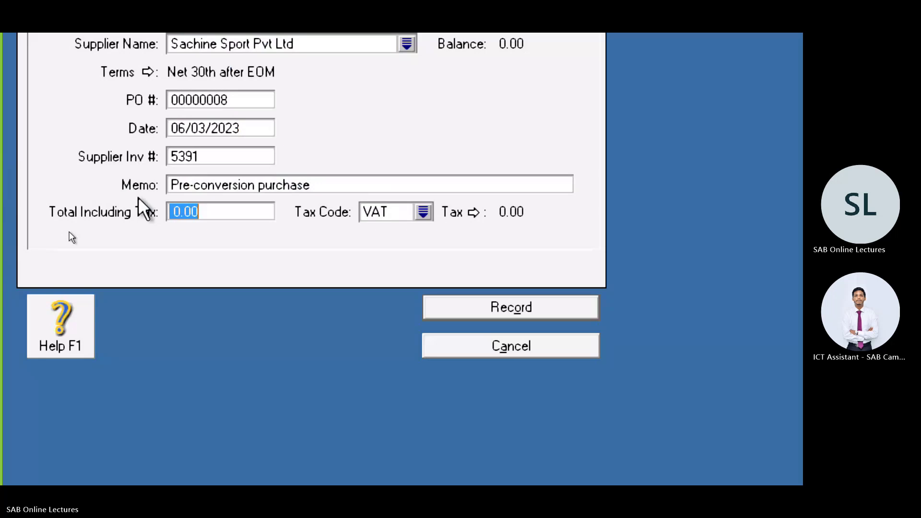
type("29000")
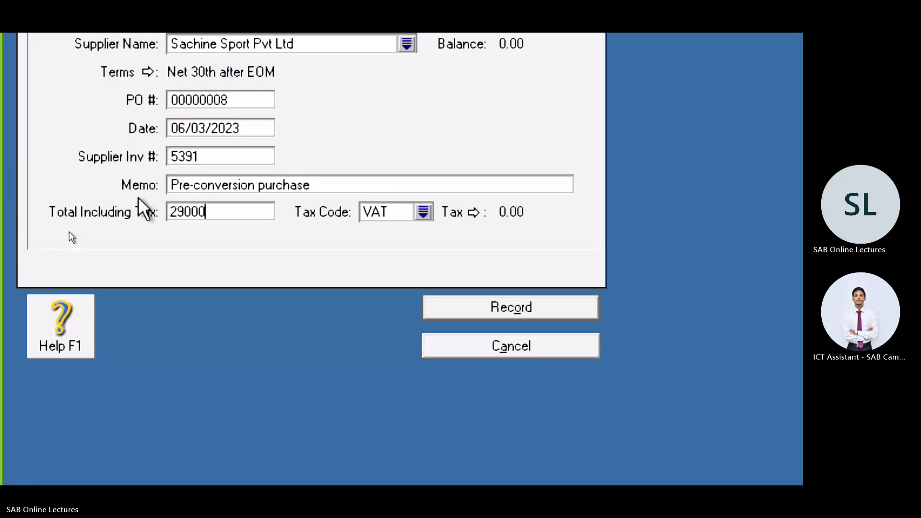
key("Tab")
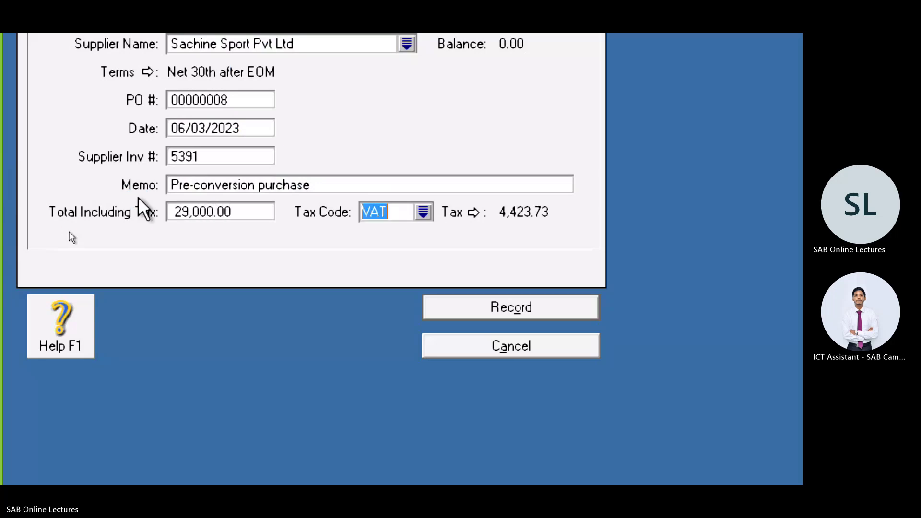
left_click(512, 310)
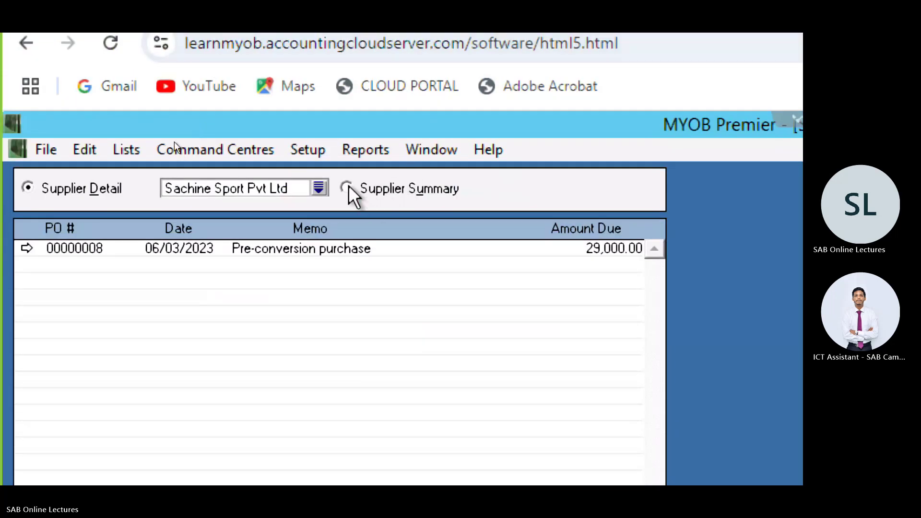
left_click(347, 187)
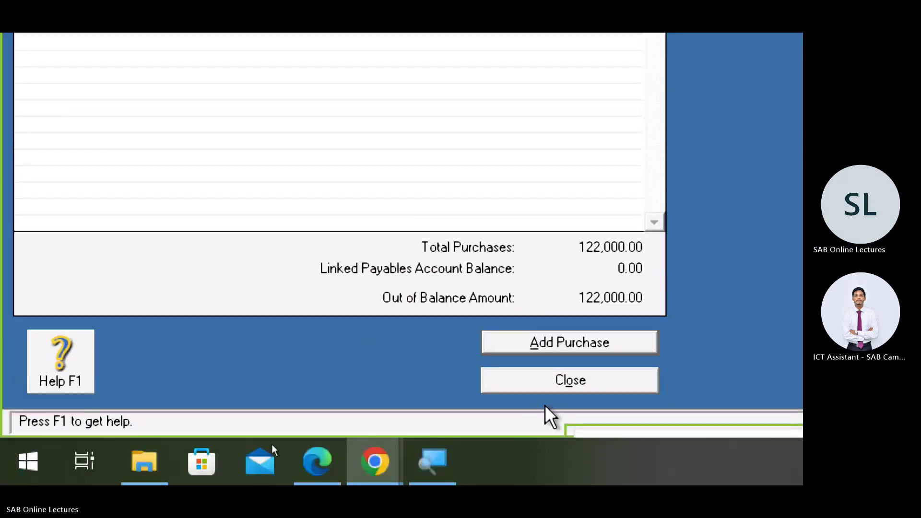
- Close the supplier balances, review the pre-conversion purchases in the Transaction Journal, and close the journal
left_click(538, 385)
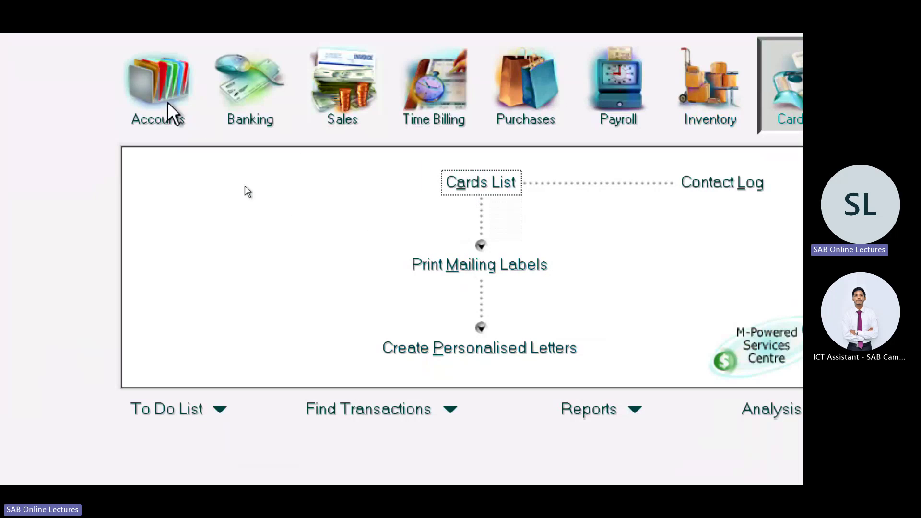
left_click(165, 125)
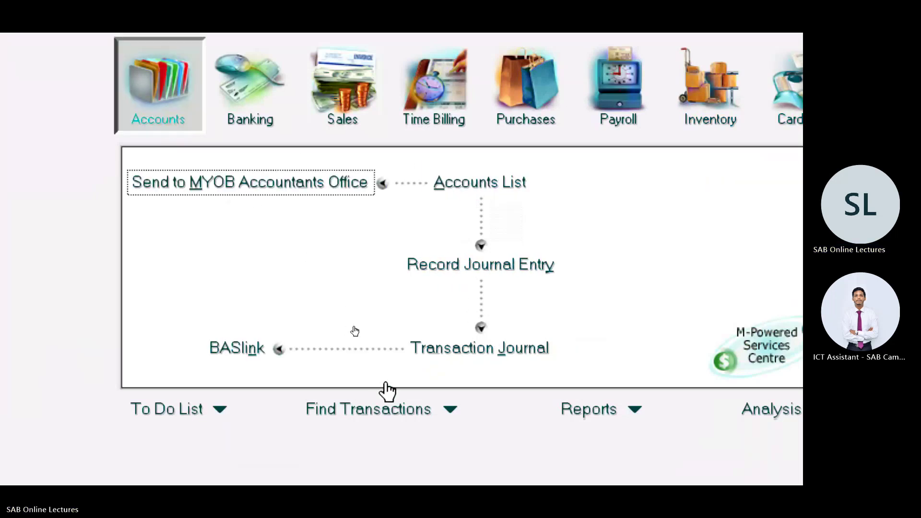
left_click(480, 355)
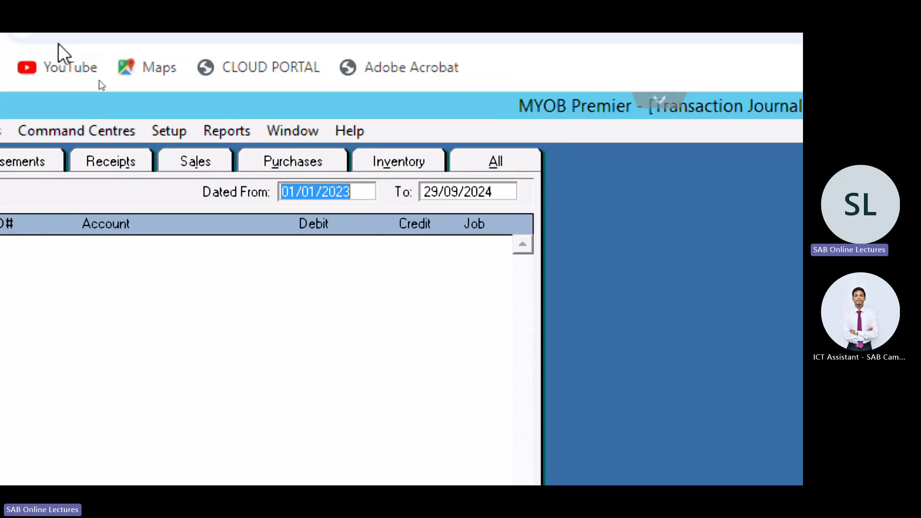
left_click(276, 165)
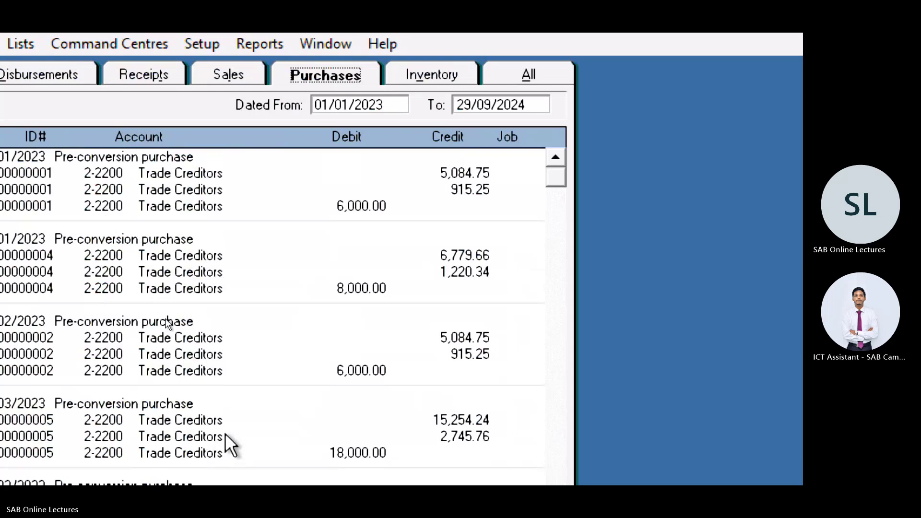
left_click(528, 426)
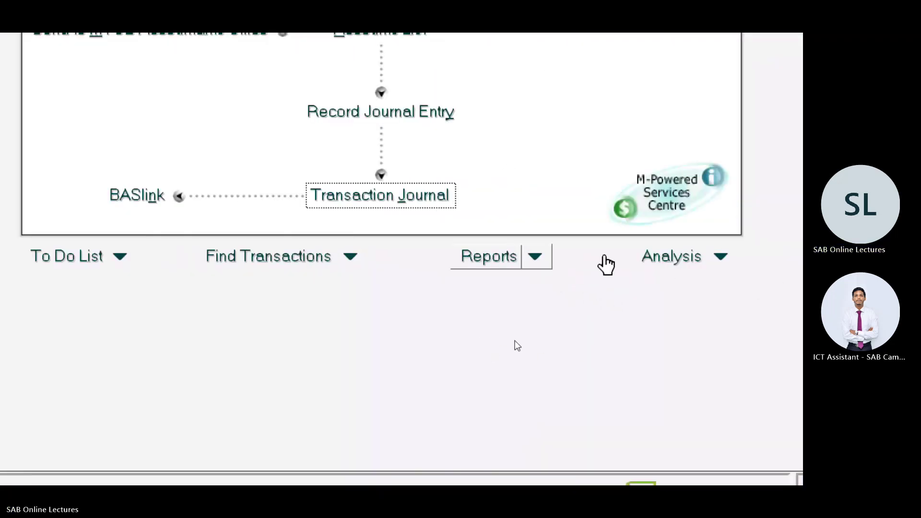
- Browse the available Accounts reports, display the receivables ageing summary from the Sales reports, and close the reports
left_click(720, 264)
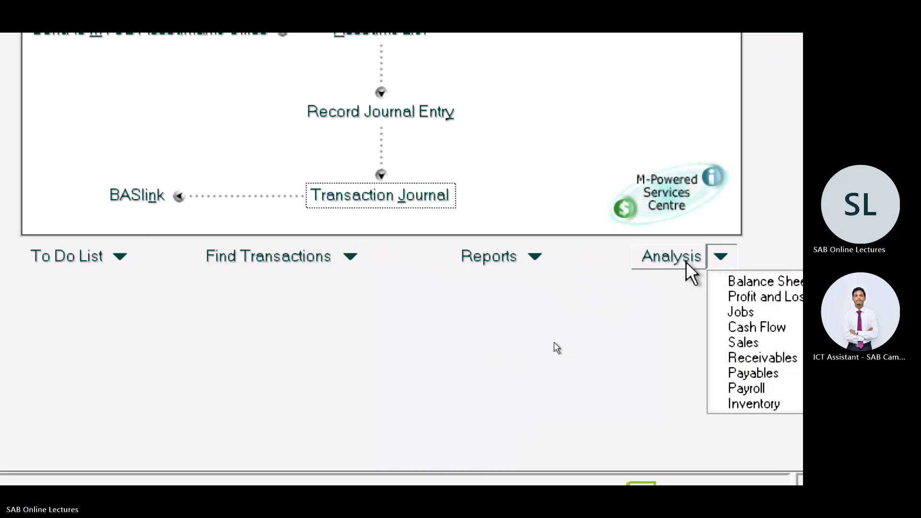
left_click(534, 258)
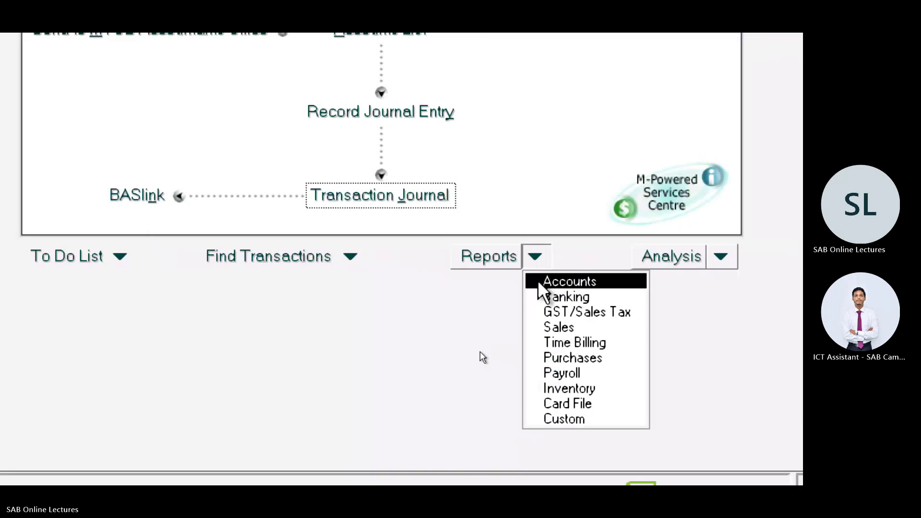
left_click(549, 287)
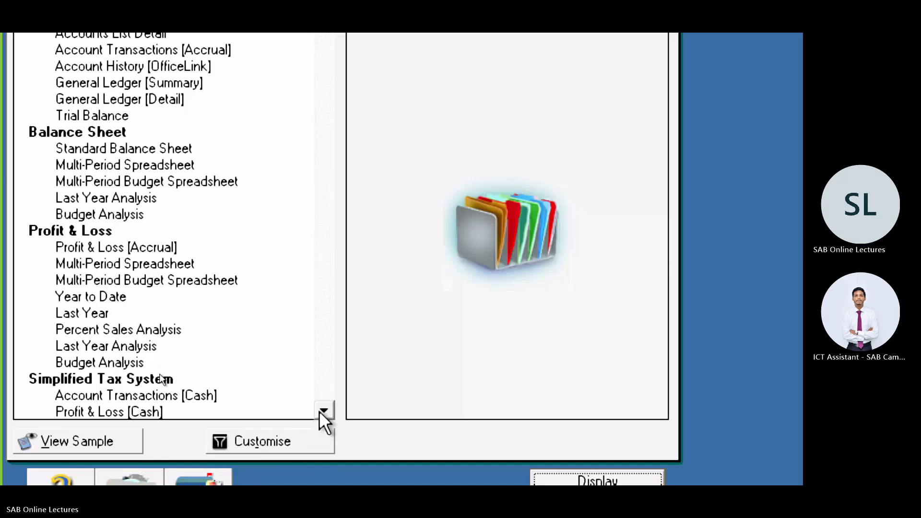
left_click(320, 411)
left_click_drag(320, 412, 320, 411)
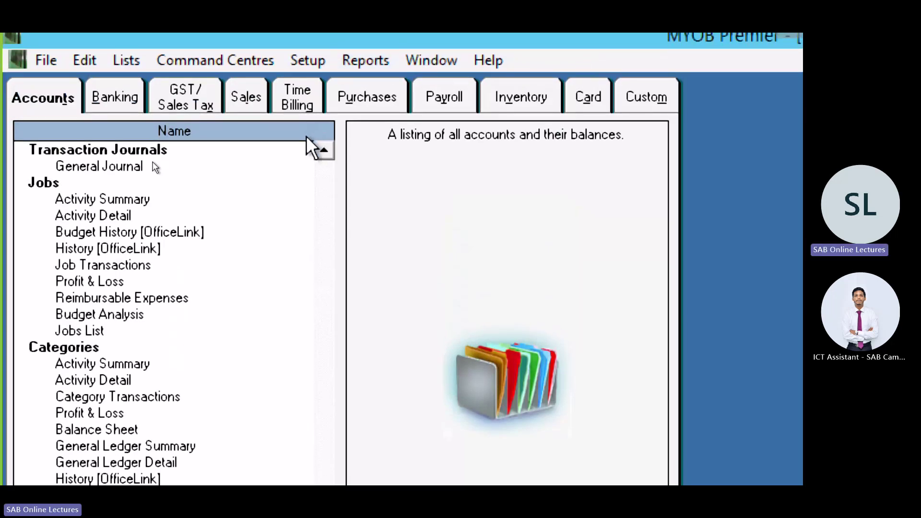
left_click(250, 94)
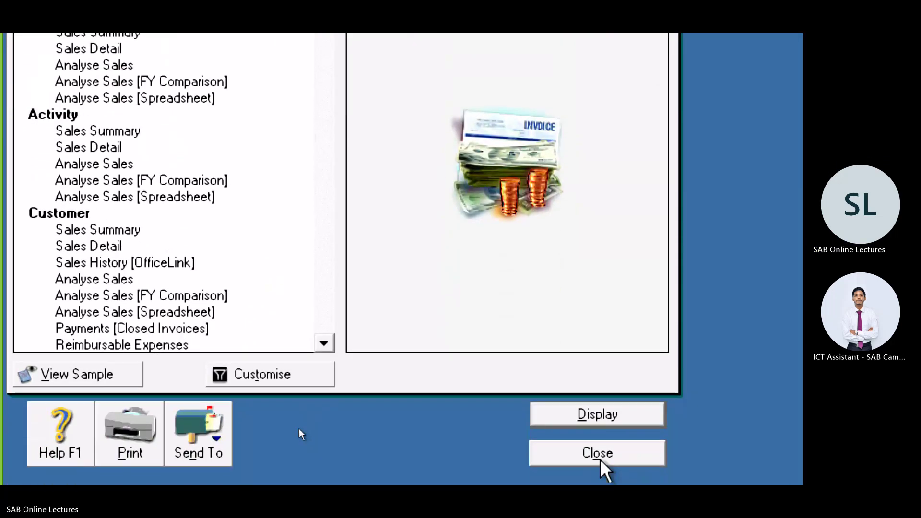
left_click(583, 418)
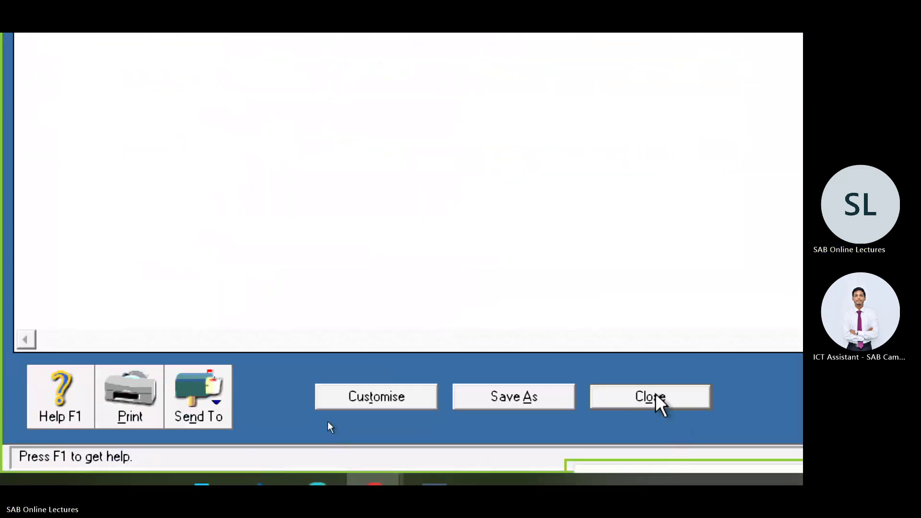
left_click(656, 398)
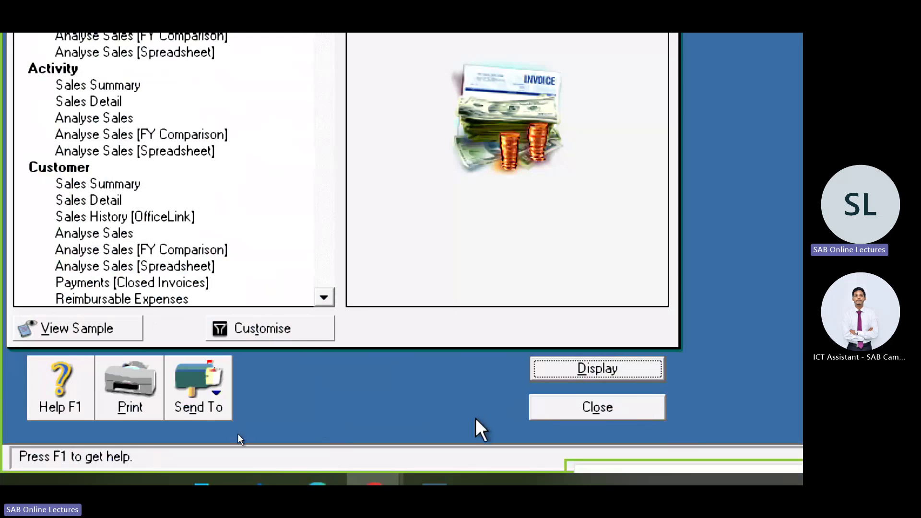
left_click(570, 409)
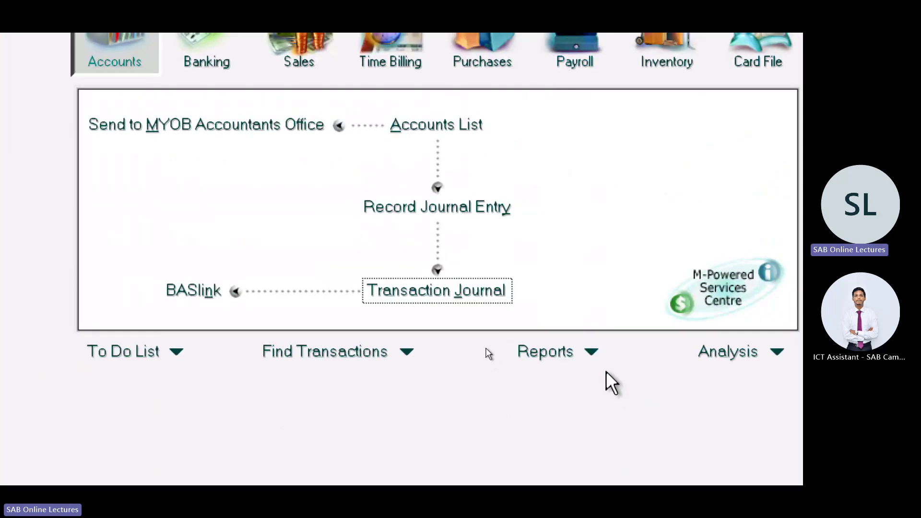
- Reopen the reports index and display the receivables Ageing Summary from the Sales reports
left_click(593, 354)
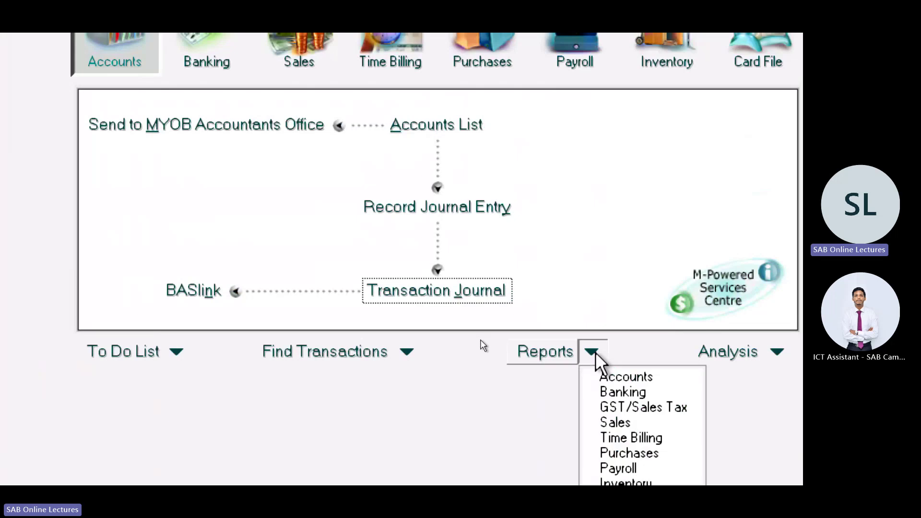
left_click(604, 379)
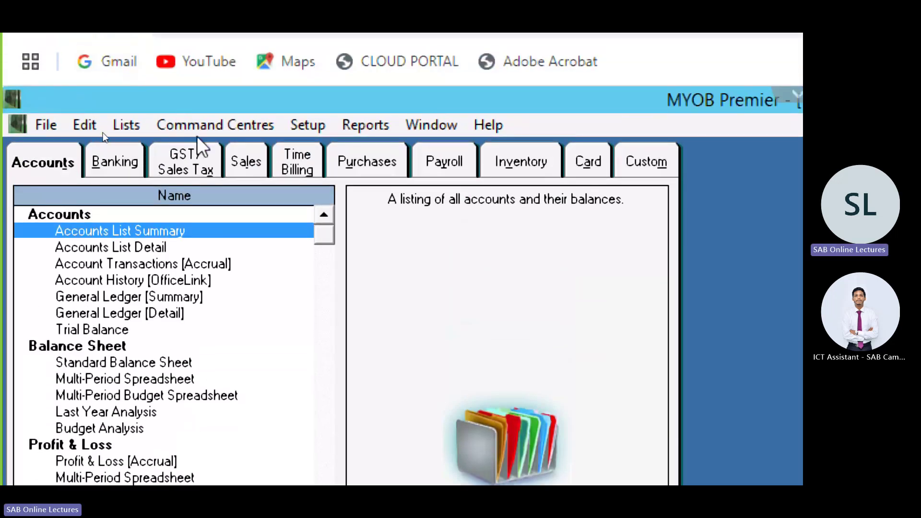
left_click(248, 158)
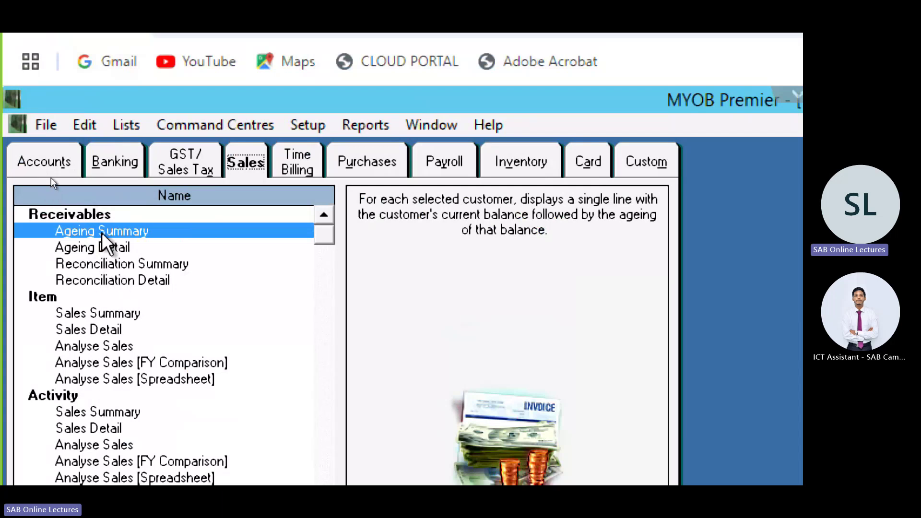
scroll(374, 465, "down", 5)
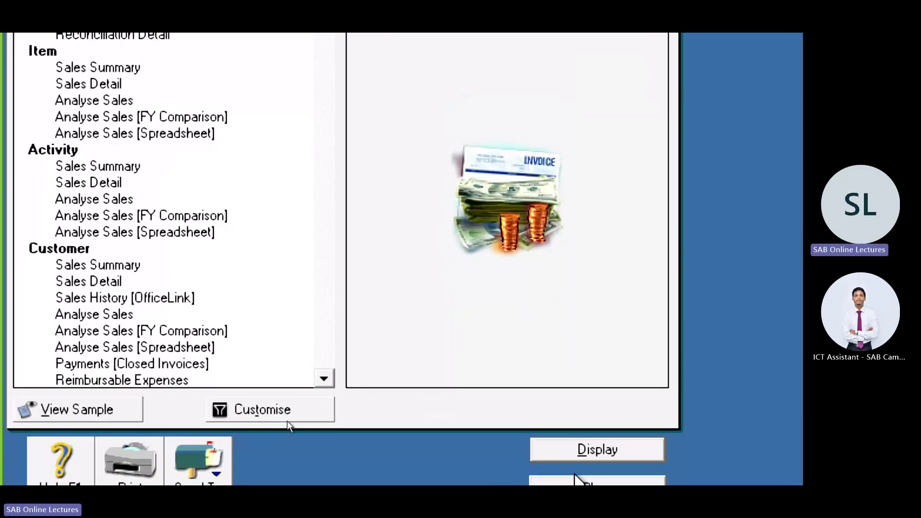
scroll(549, 333, "up", 6)
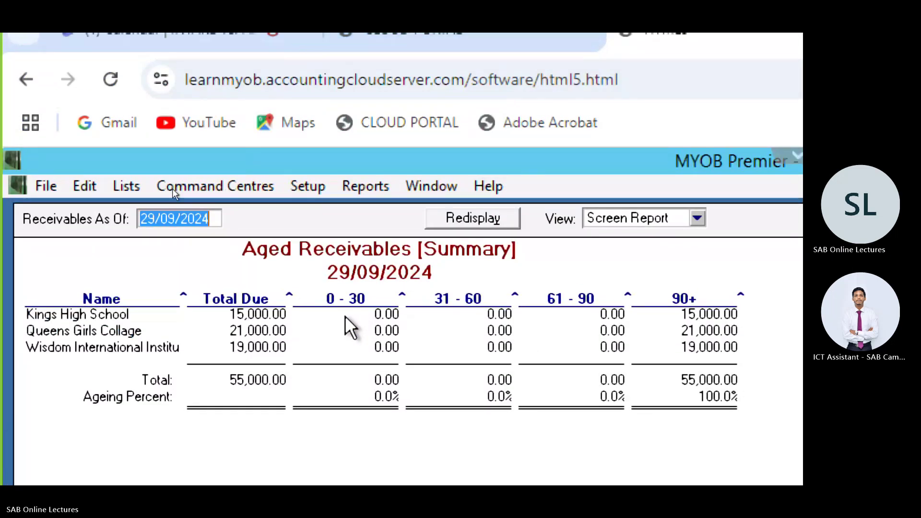
- Set the Aged Receivables summary's as-of date to 01/04/2023 and review the ageing of the customer balances
left_click(171, 219)
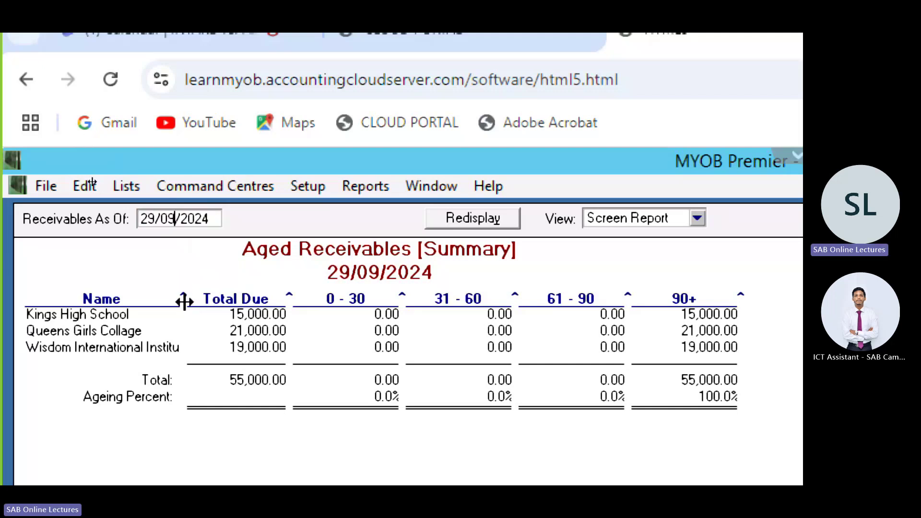
left_click(213, 214)
key("BackSpace")
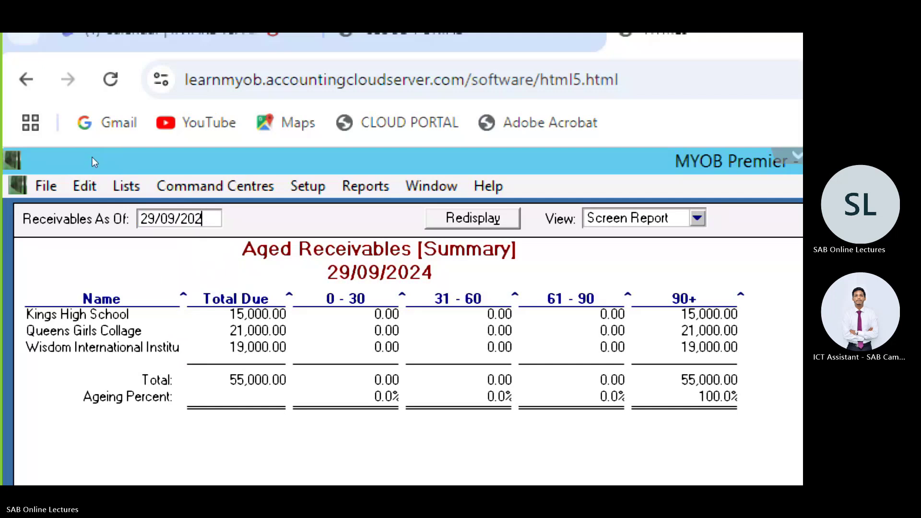
type("3")
left_click(174, 219)
key("BackSpace")
type("1")
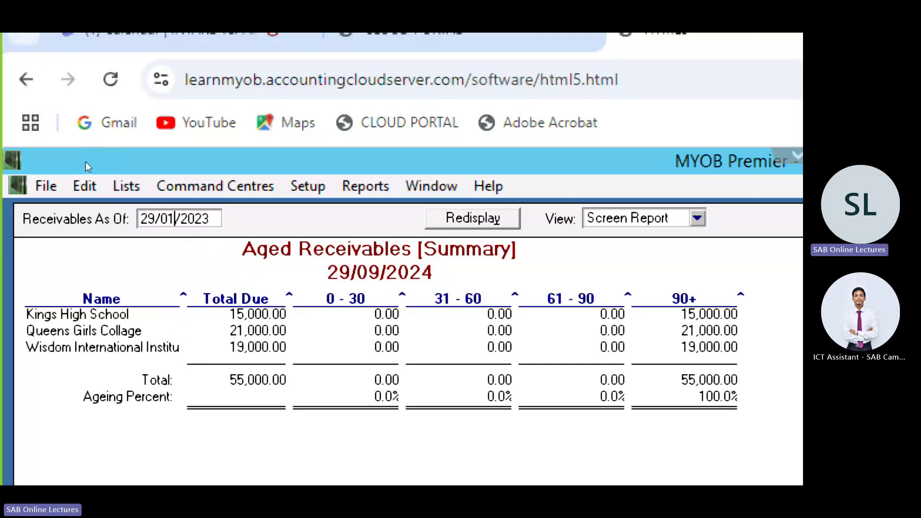
left_click(151, 218)
key("BackSpace")
key("BackSpace")
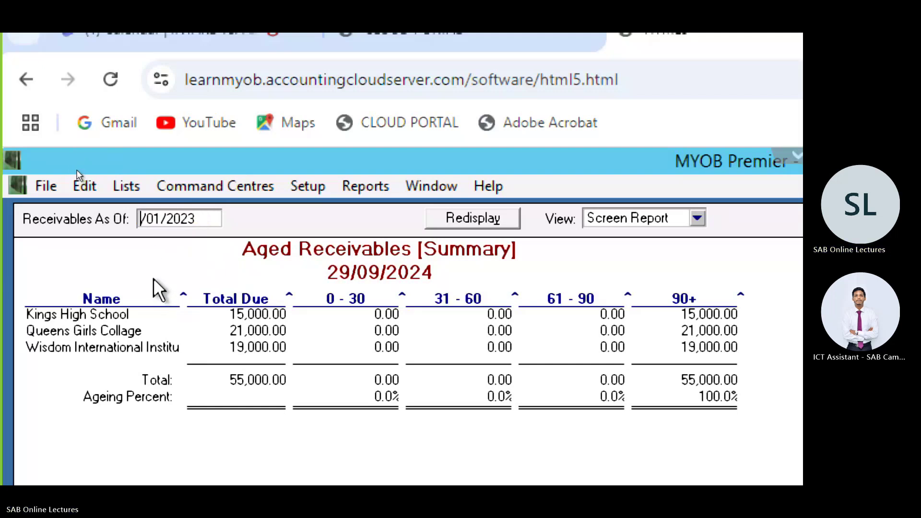
type("01")
left_click(173, 219)
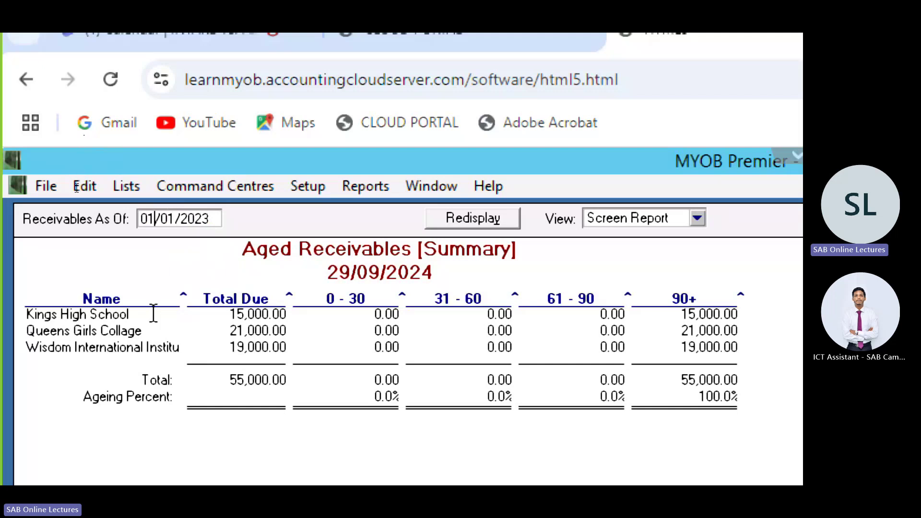
key("BackSpace")
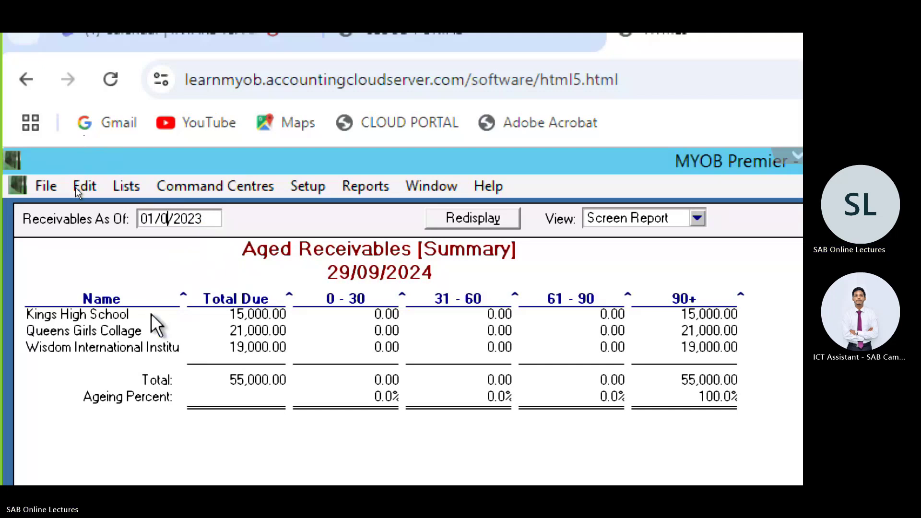
type("4")
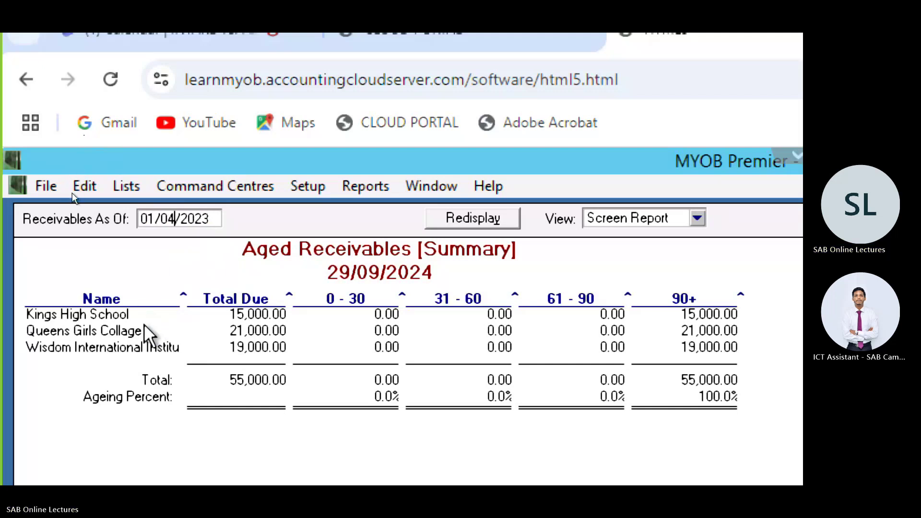
key("Tab")
scroll(235, 447, "down", 3)
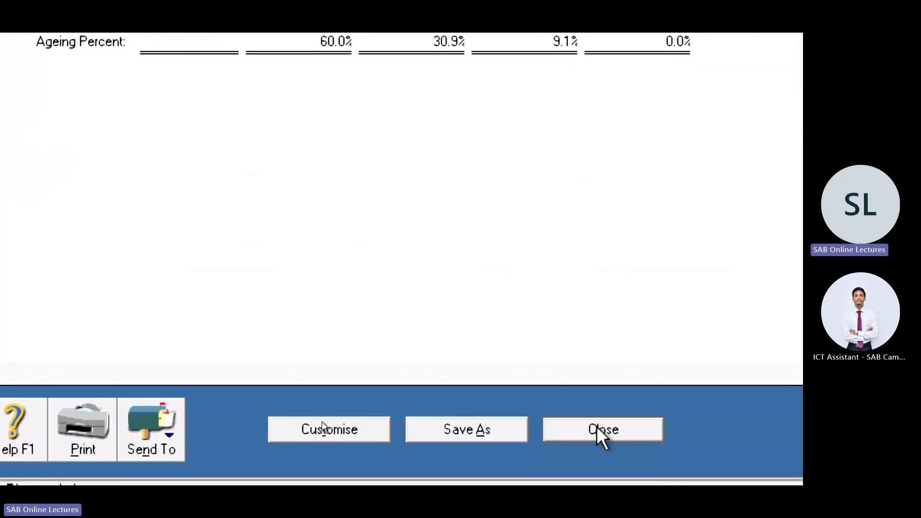
- Close the summary report and display the receivables Ageing Detail report
left_click(597, 428)
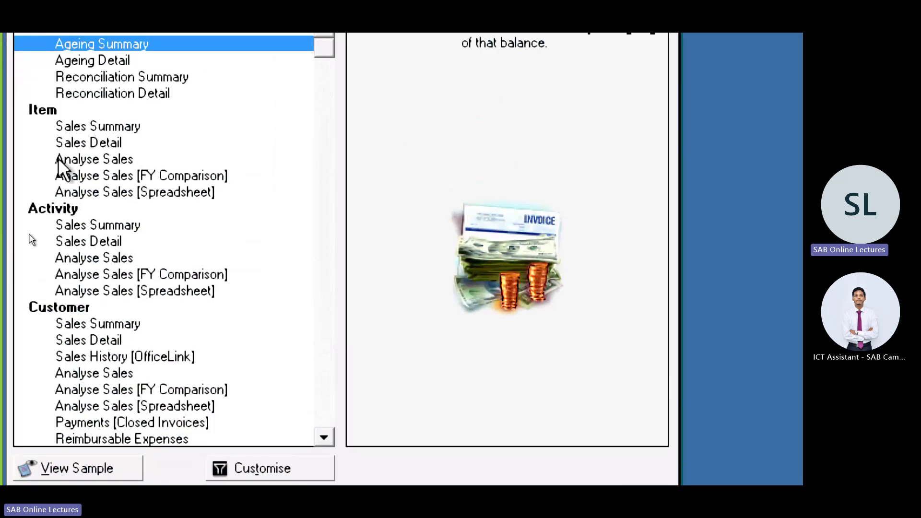
left_click(104, 92)
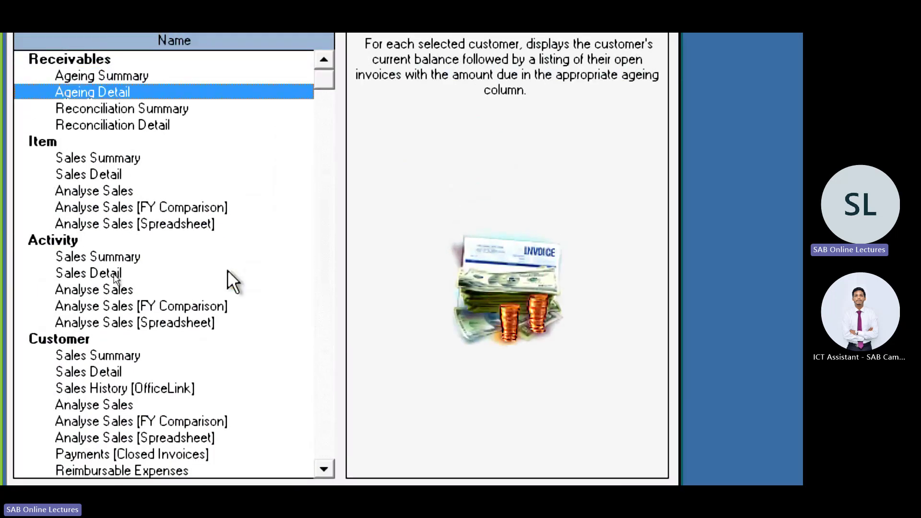
left_click(598, 438)
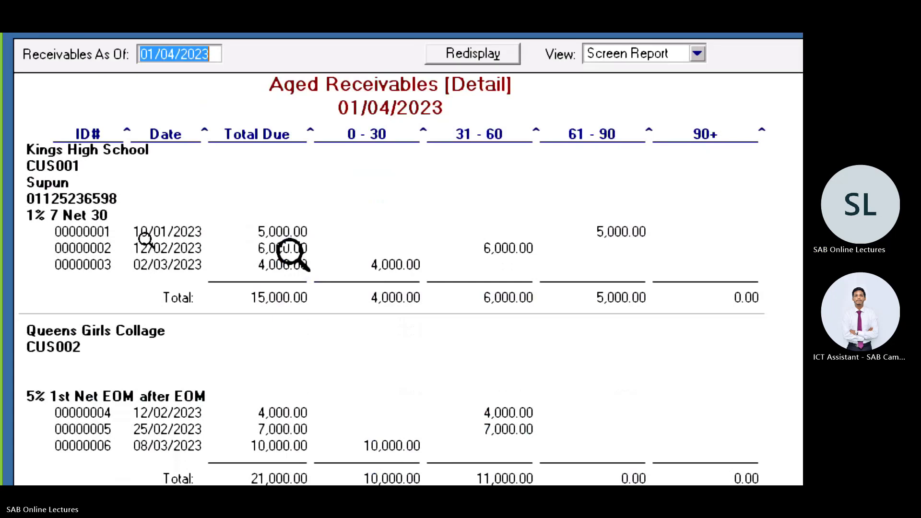
- Review the customer invoices in the Aged Receivables Detail report, close it, and display the receivables Reconciliation Summary
scroll(288, 384, "down", 3)
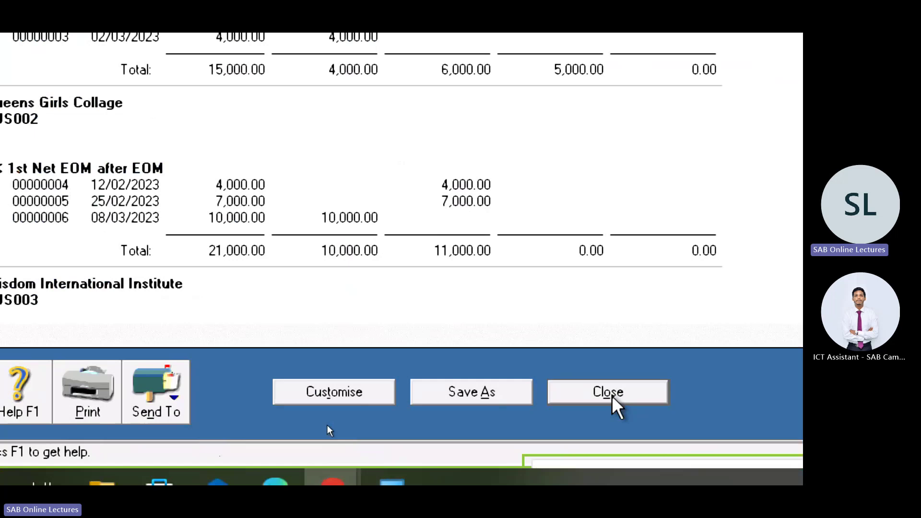
left_click(613, 397)
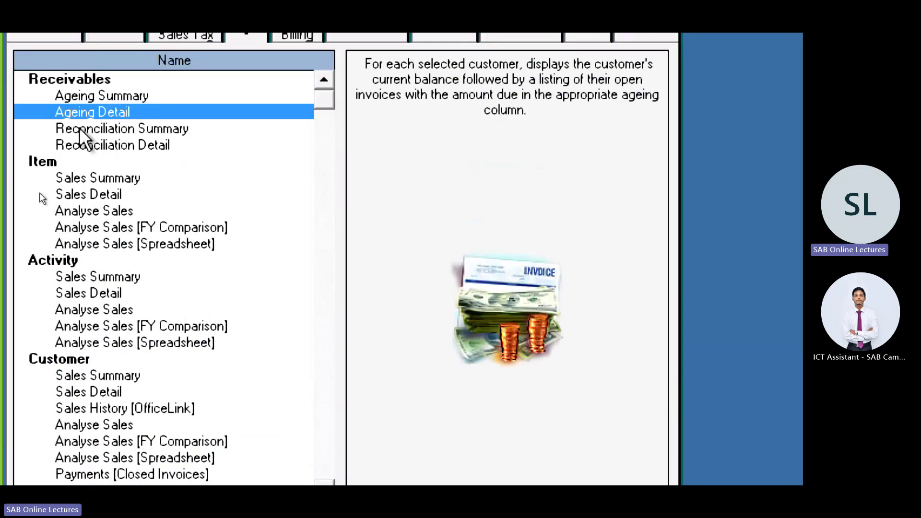
left_click(79, 129)
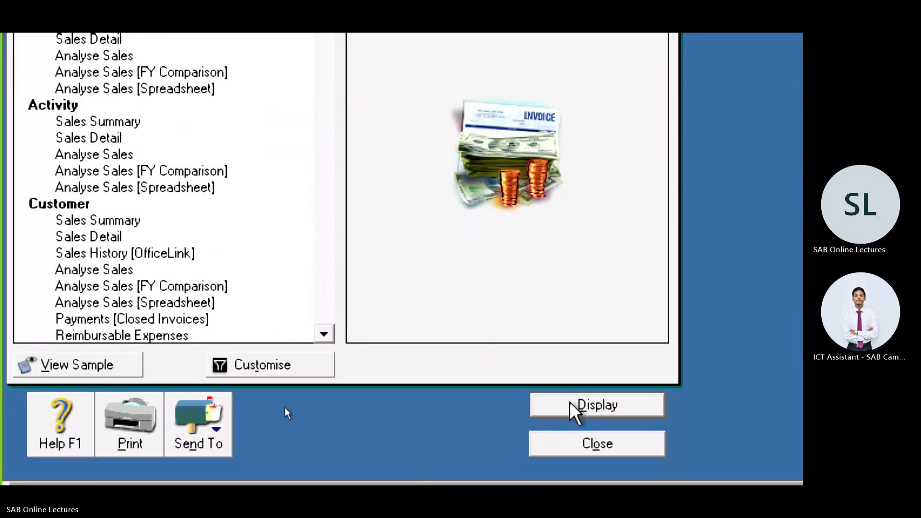
left_click(571, 409)
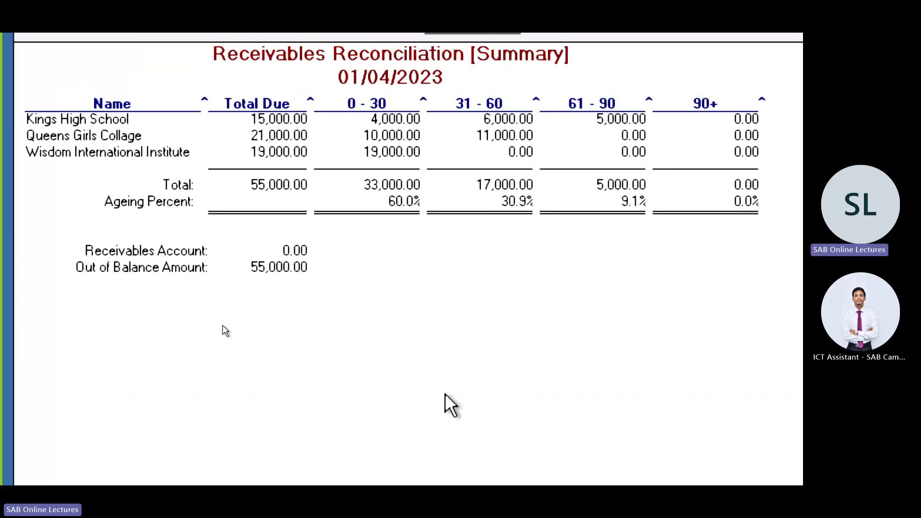
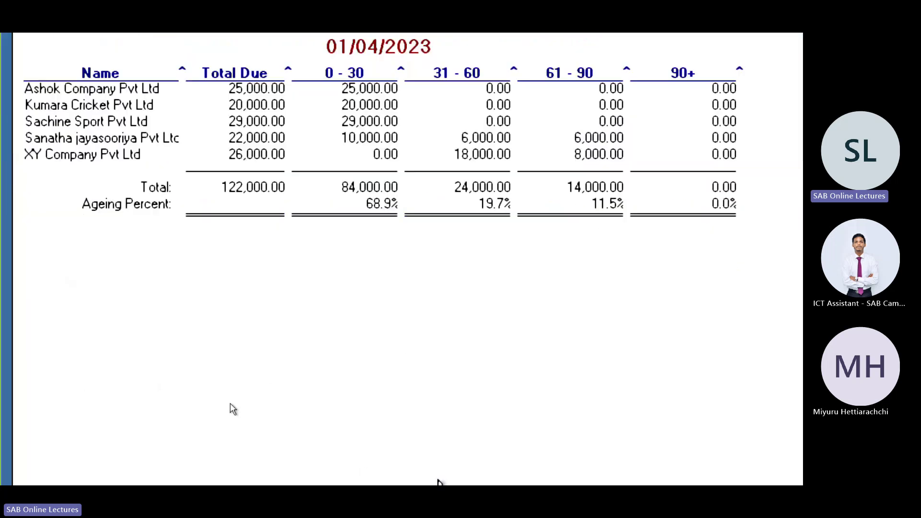
- Close the supplier ageing summary and display the payables Reconciliation Detail report
left_click(634, 449)
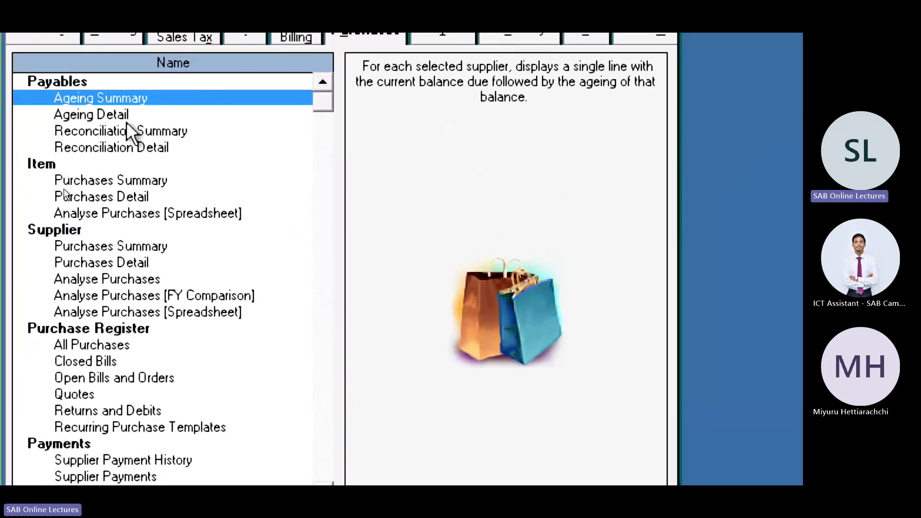
left_click(82, 149)
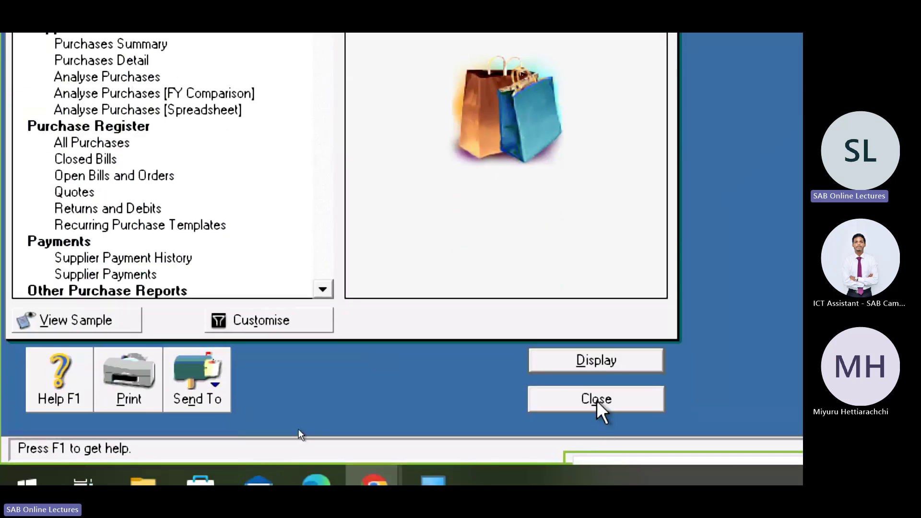
left_click(593, 361)
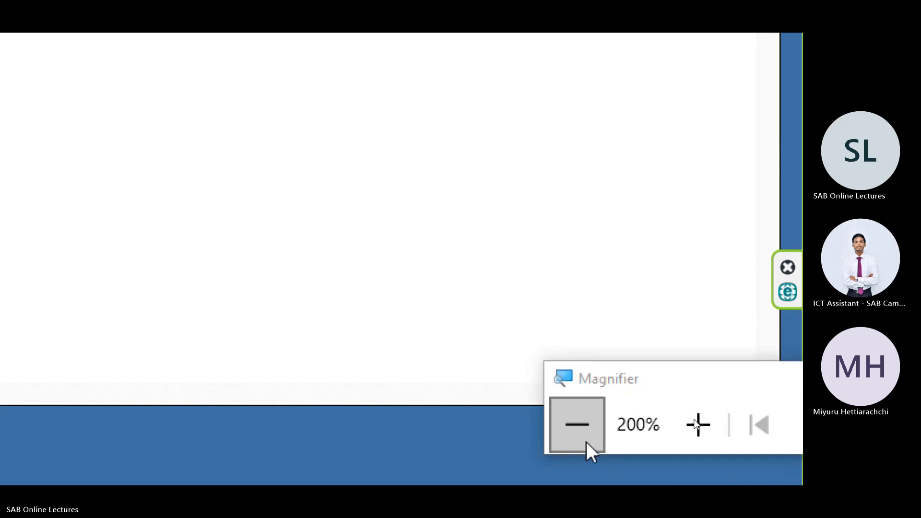
- Review the Payables Reconciliation Detail report through to its grand total and out-of-balance amount, and close the report
left_click(583, 438)
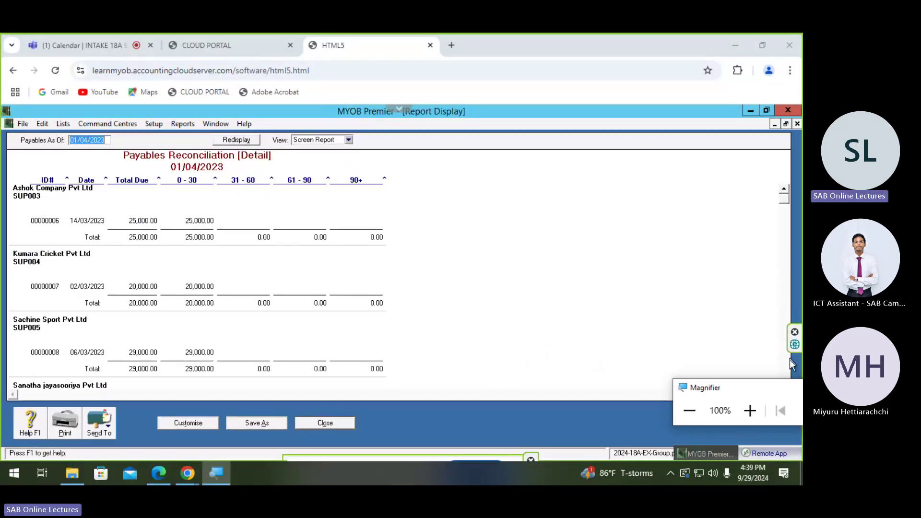
left_click_drag(782, 387, 777, 422)
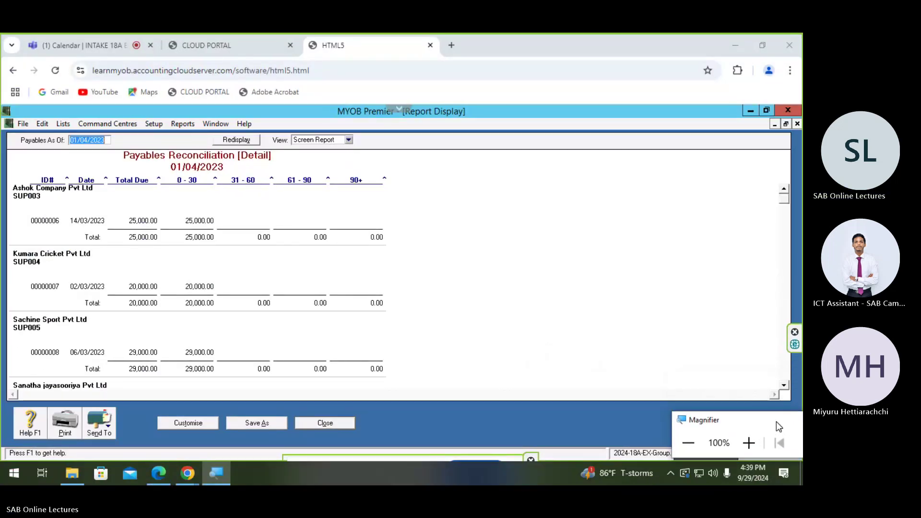
left_click(784, 384)
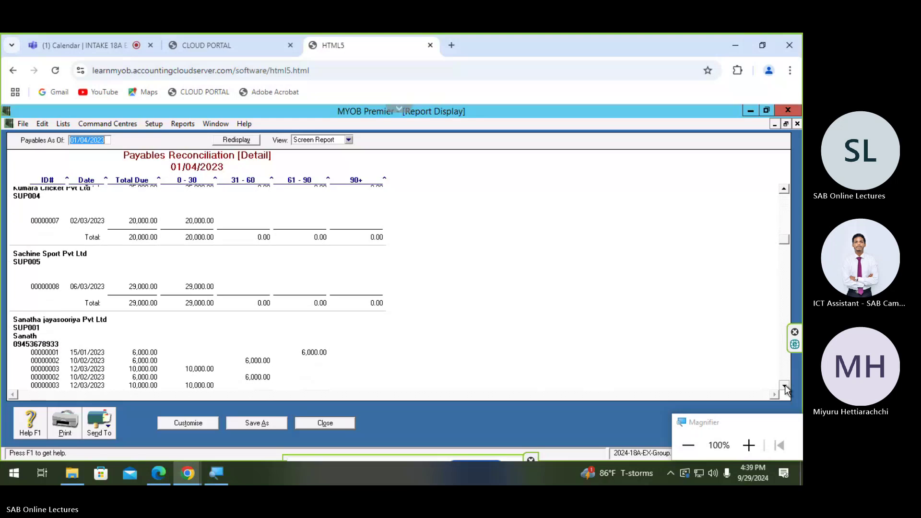
left_click(785, 385)
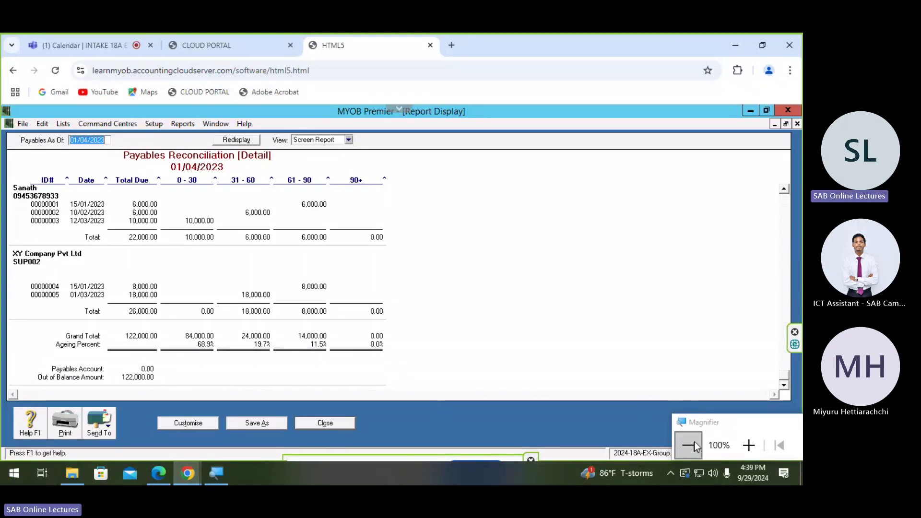
left_click(750, 445)
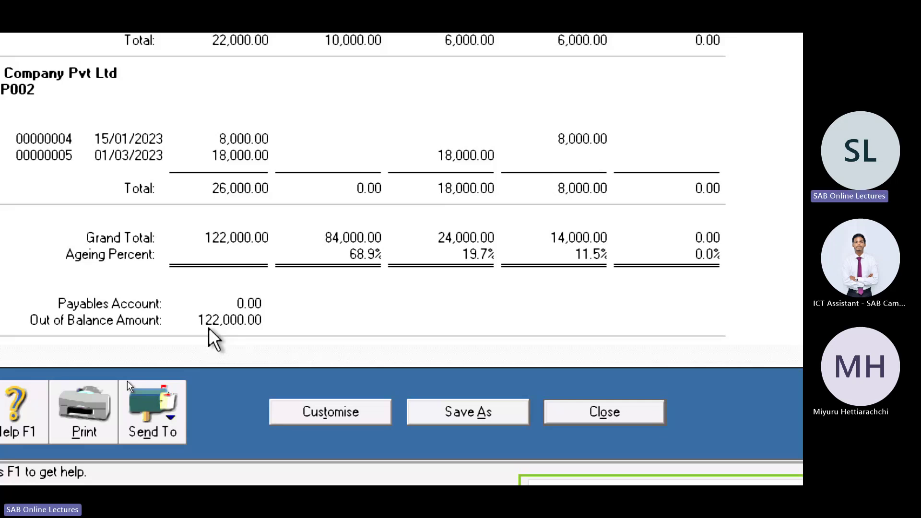
left_click(604, 420)
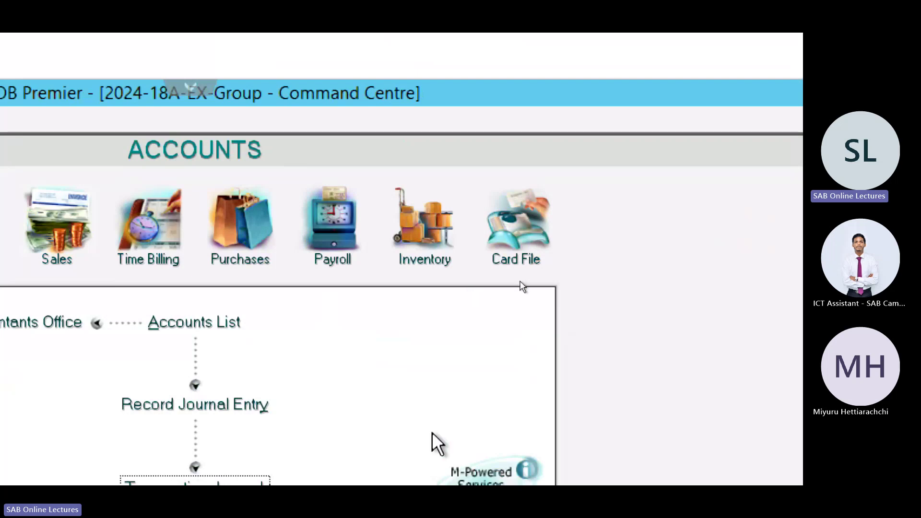
- Open the Items List in the Inventory command centre, review the items' on-hand quantities and prices, and close it
left_click(431, 264)
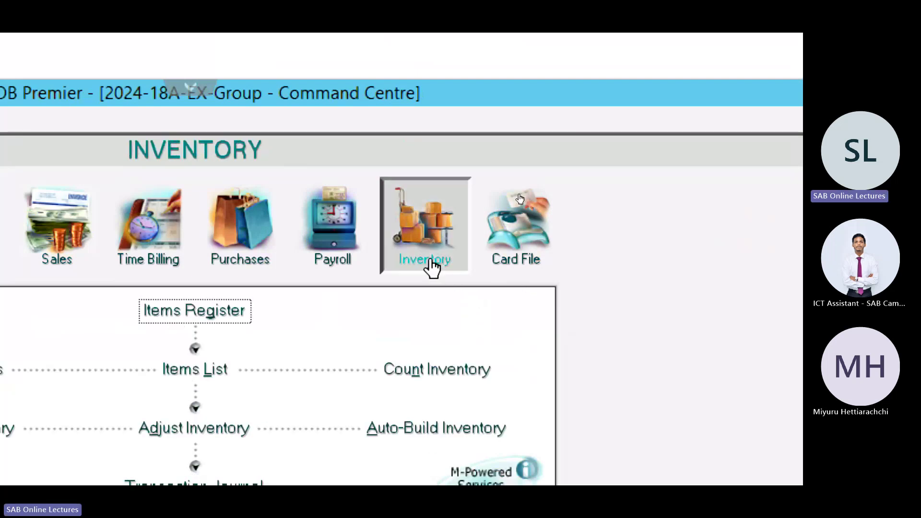
left_click(197, 370)
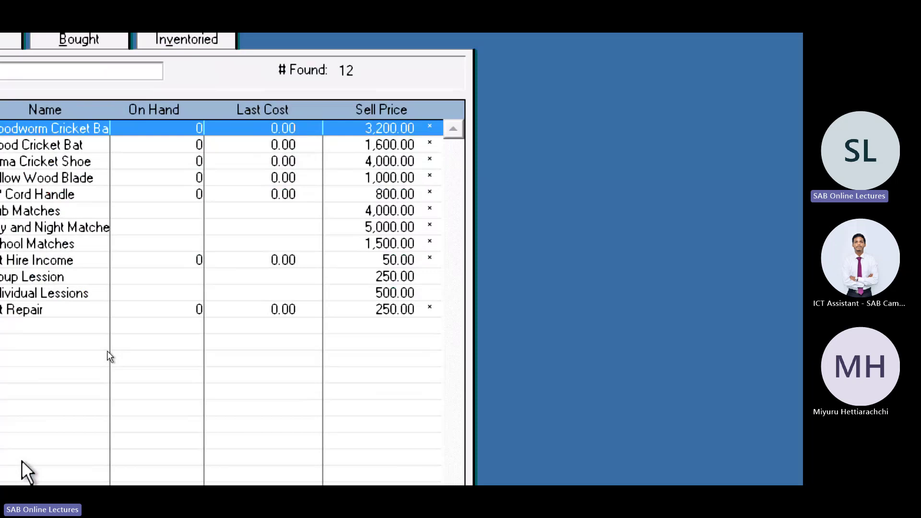
key("super+minus")
key("super+plus")
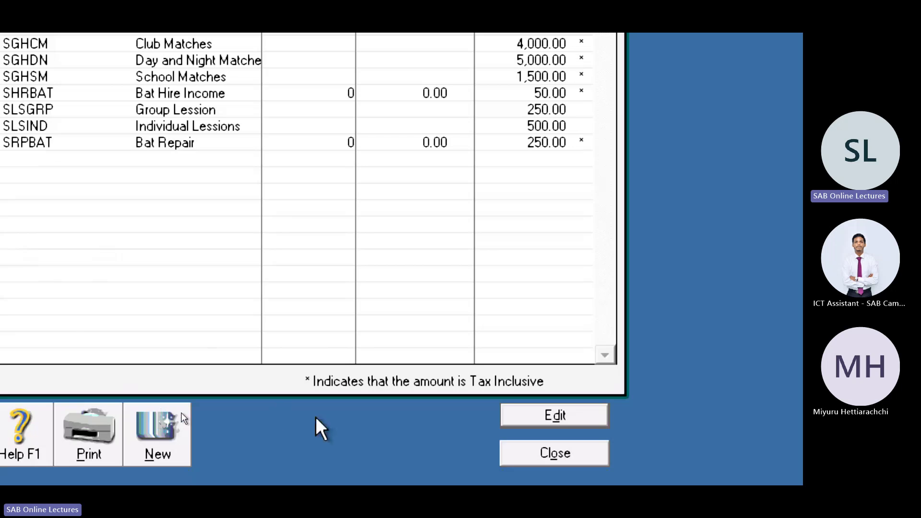
left_click(555, 453)
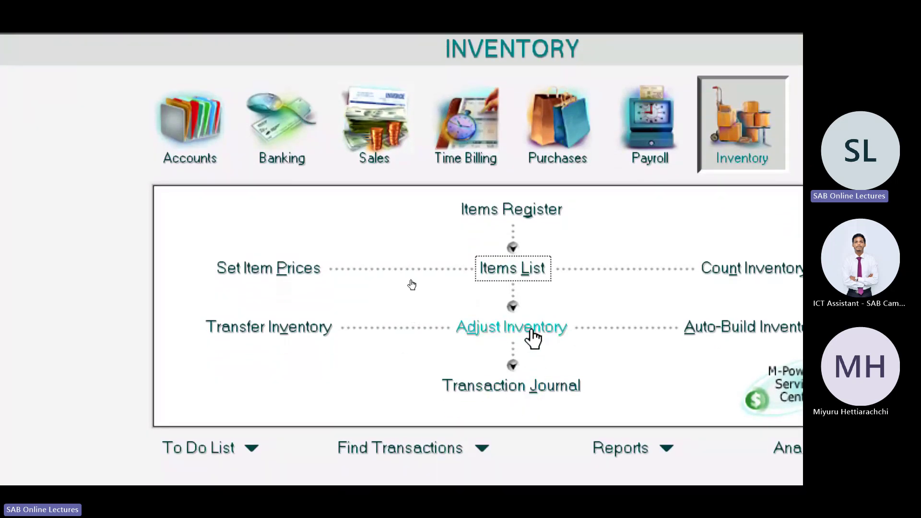
- Start an Adjust Inventory entry and set its date to 01/04/2023
left_click(532, 331)
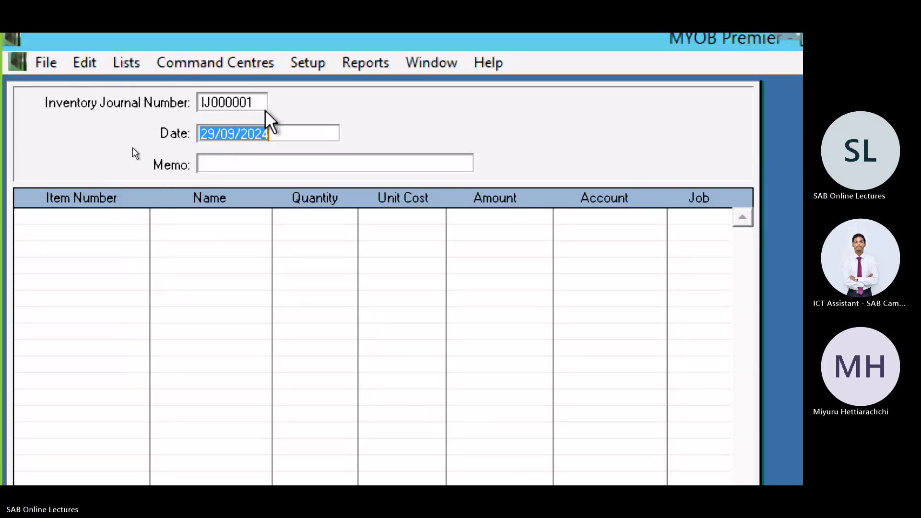
left_click(281, 137)
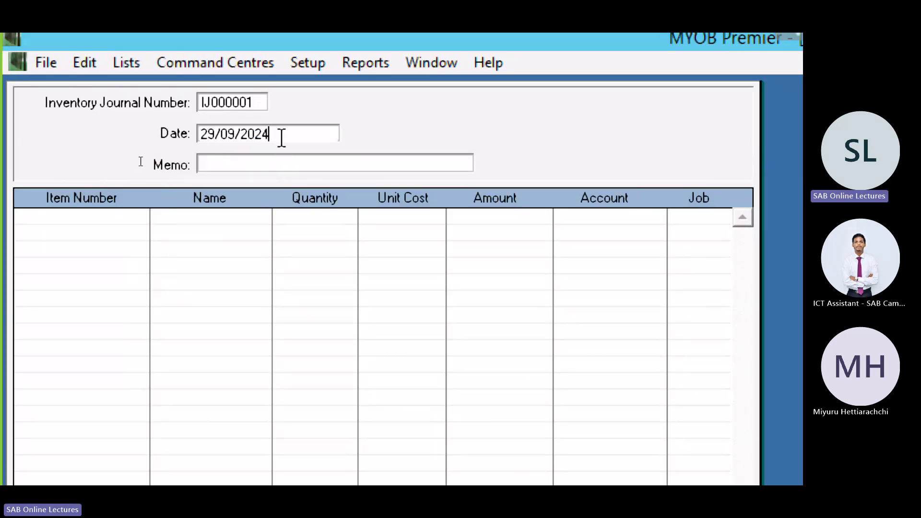
key("BackSpace")
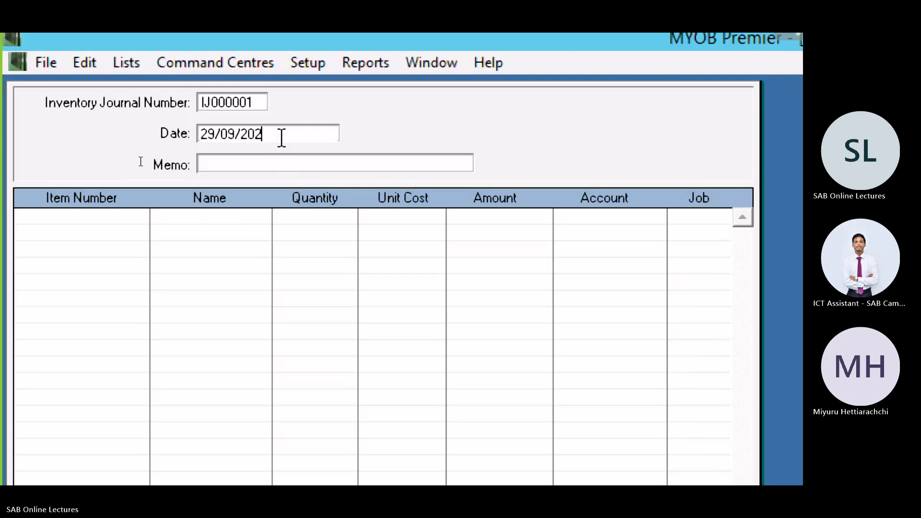
type("3")
left_click(235, 135)
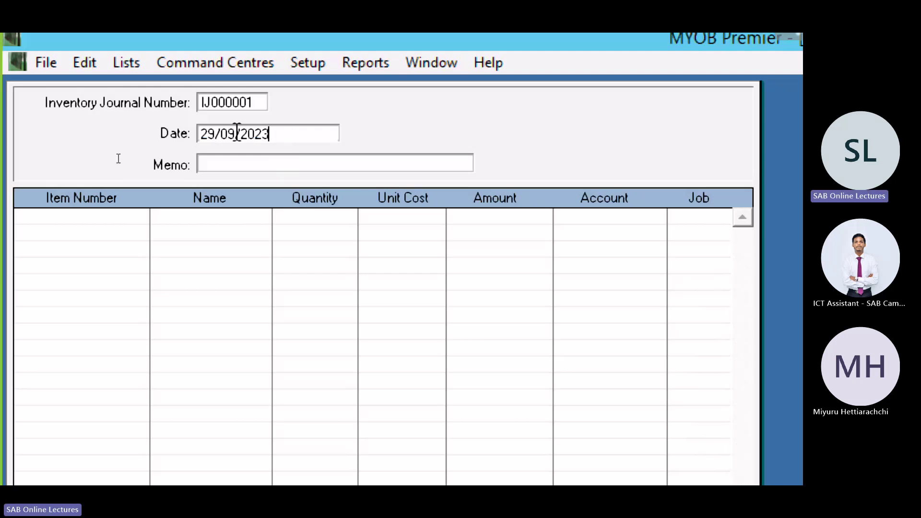
key("BackSpace")
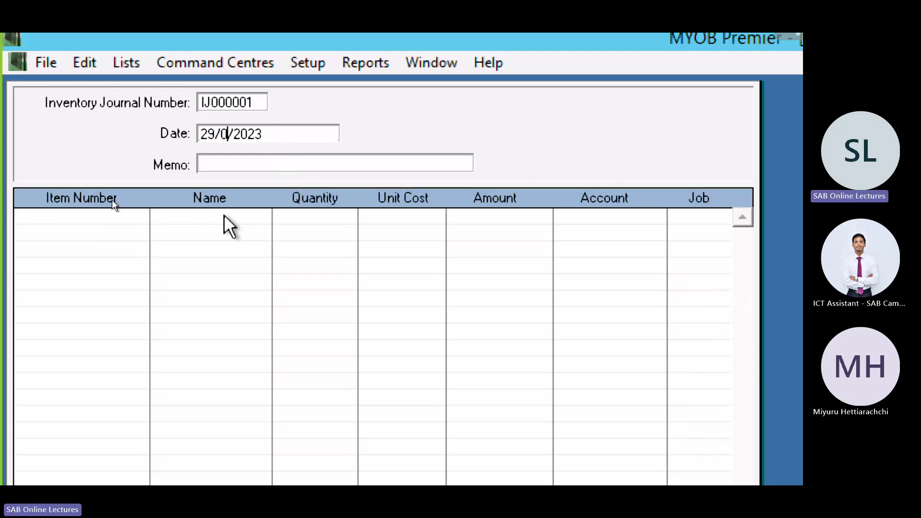
type("4")
key("Left")
key("Left")
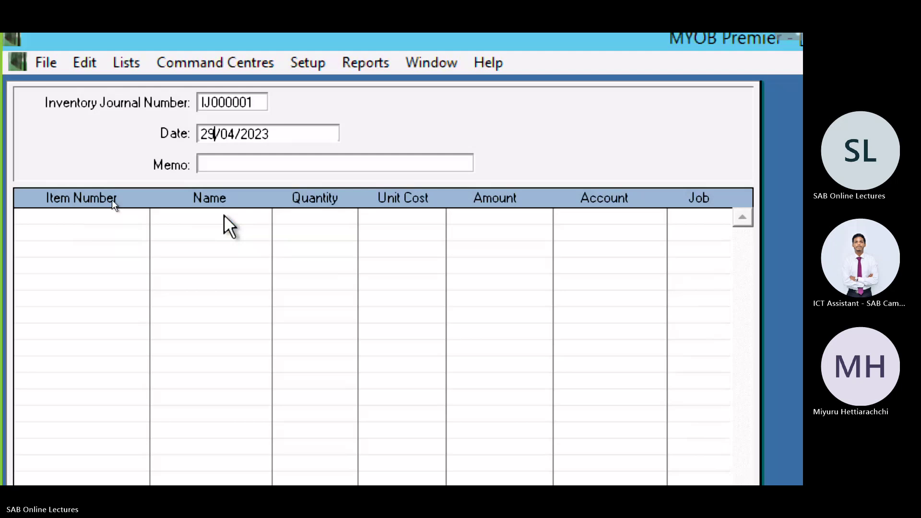
key("BackSpace")
key("BackSpace")
type("01")
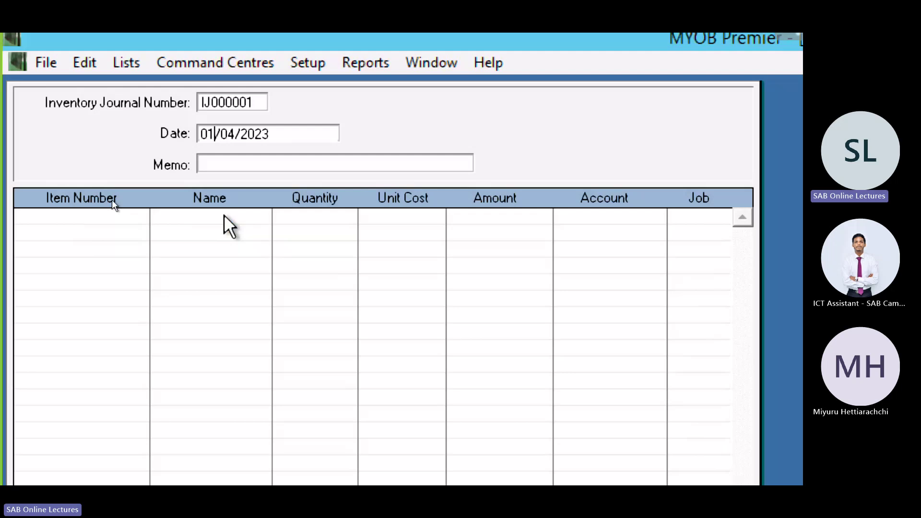
key("Tab")
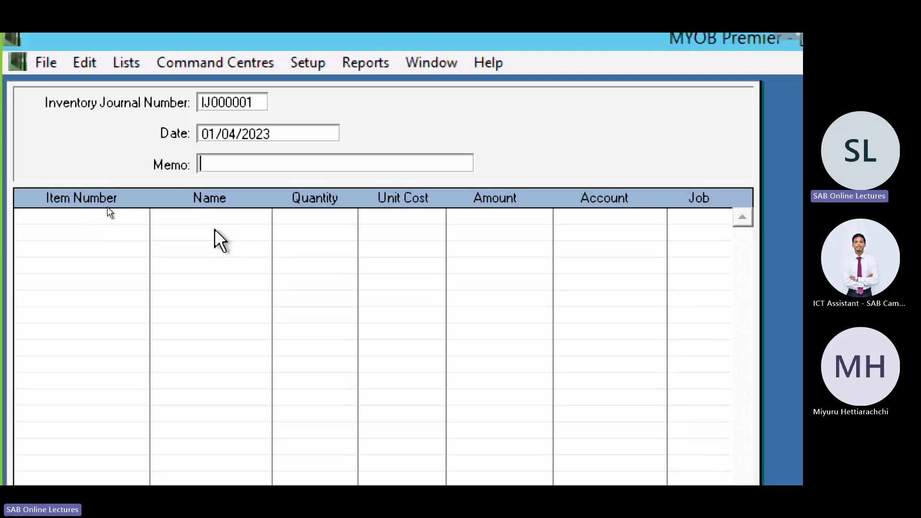
- Enter "Inventory Begining Balances" as the memo of the inventory adjustment
type("Invent")
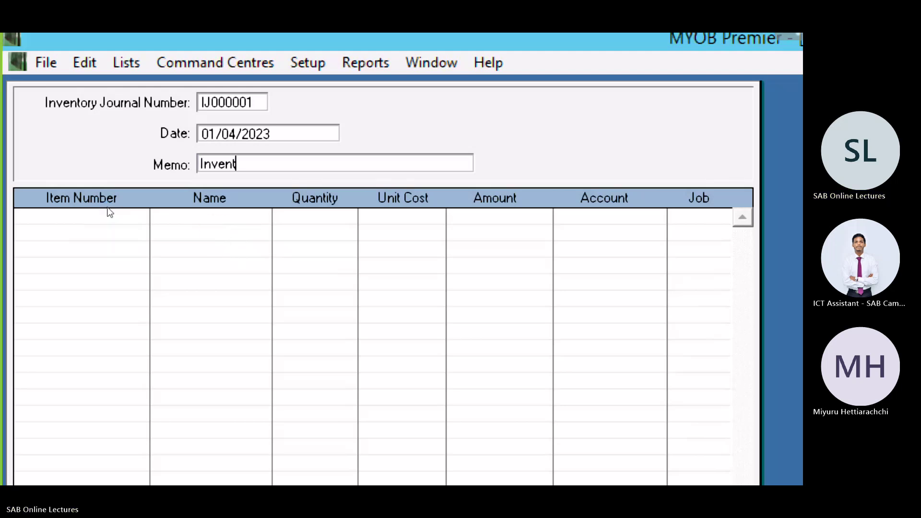
type("ory Be")
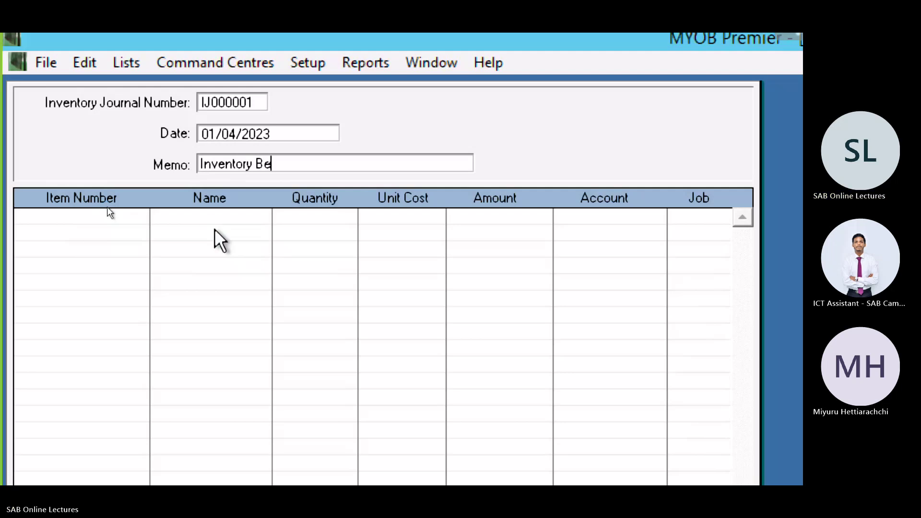
type("g")
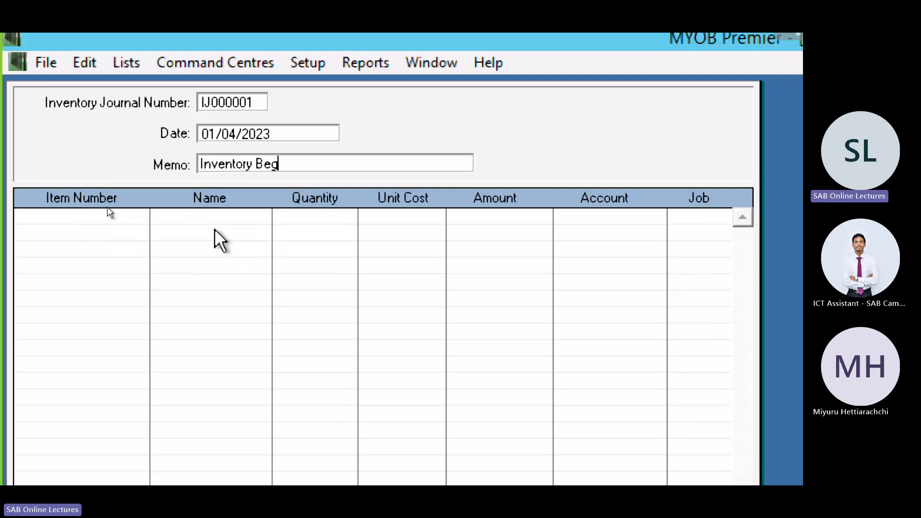
type("ining Bala")
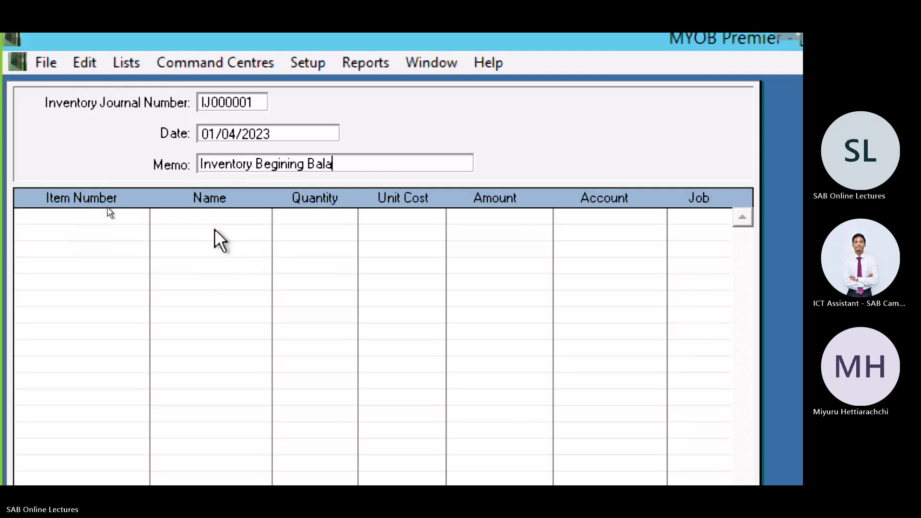
type("nce")
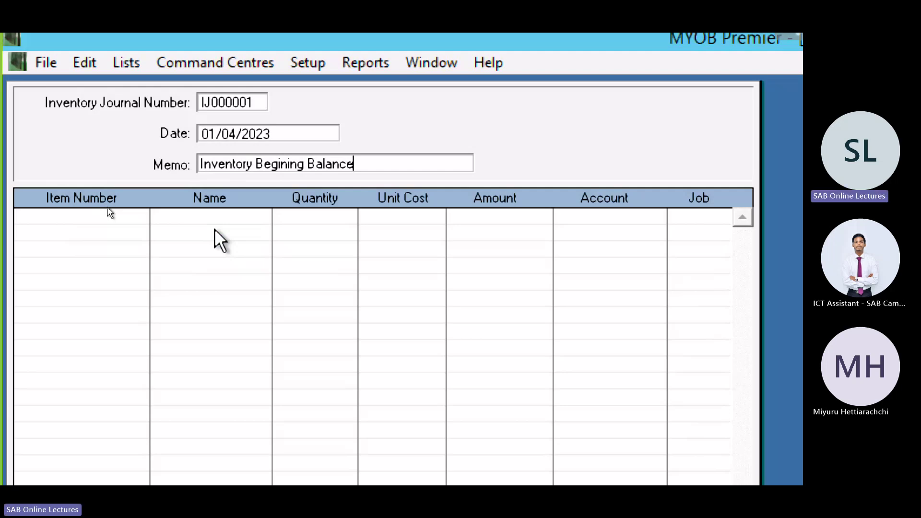
type("s")
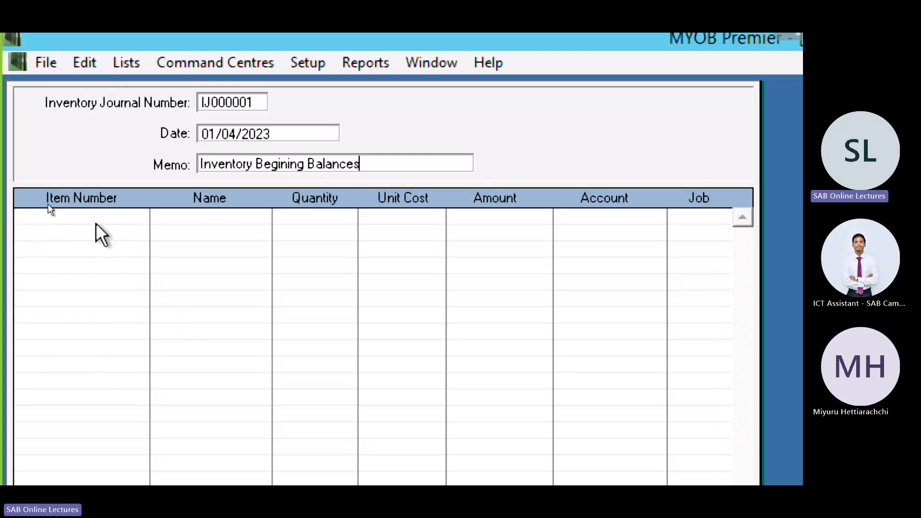
key("Tab")
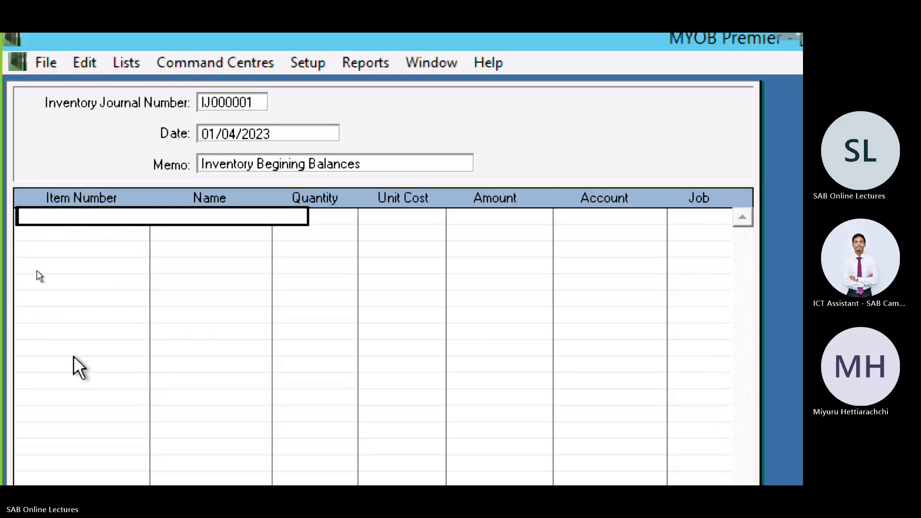
- Add Puma Cricket Shoe (IESSHEPCP) to the inventory adjustment with a quantity of 70 and a unit cost of 2,500
key("Tab")
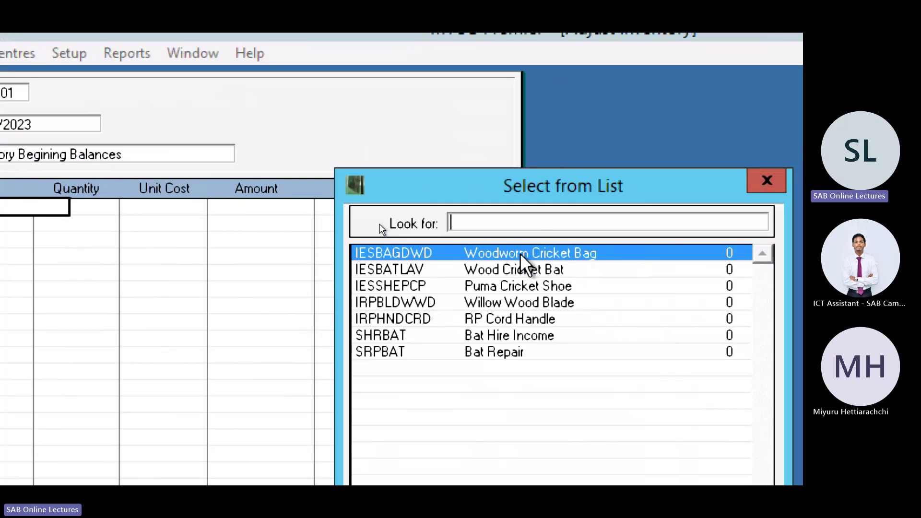
left_click(497, 289)
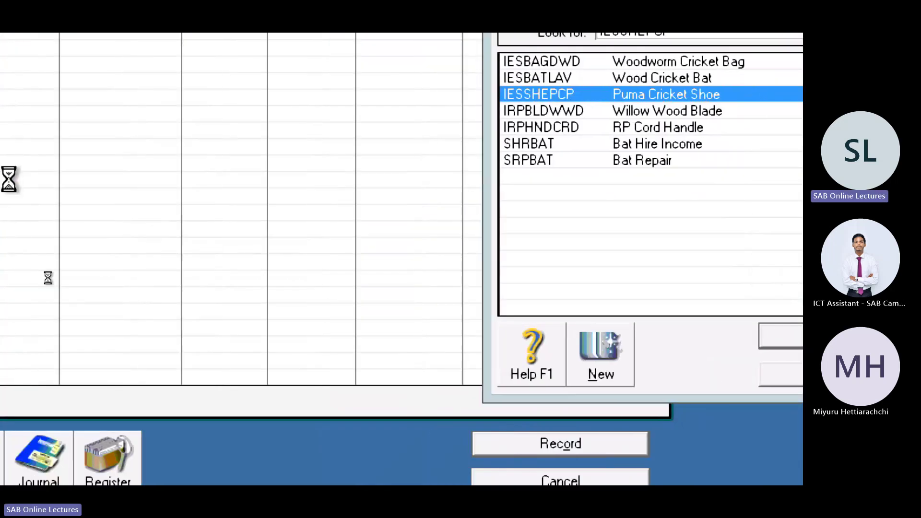
left_click(681, 336)
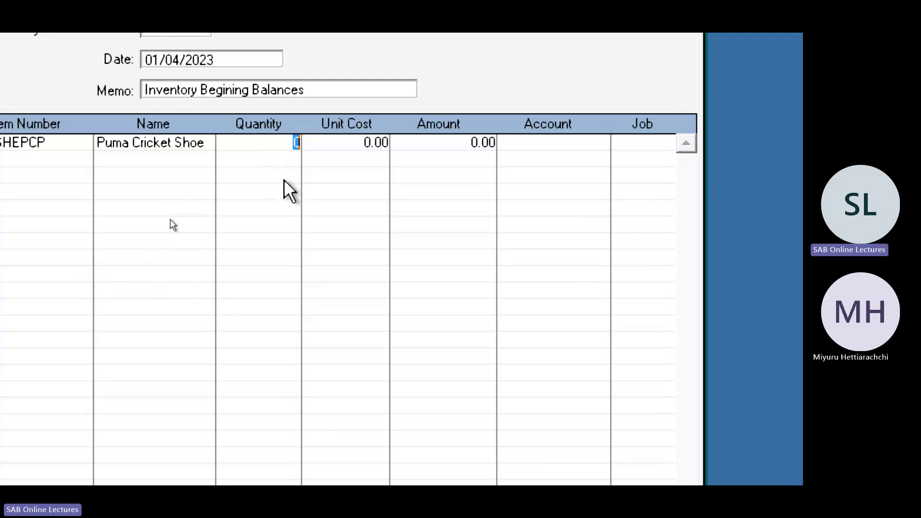
type("70")
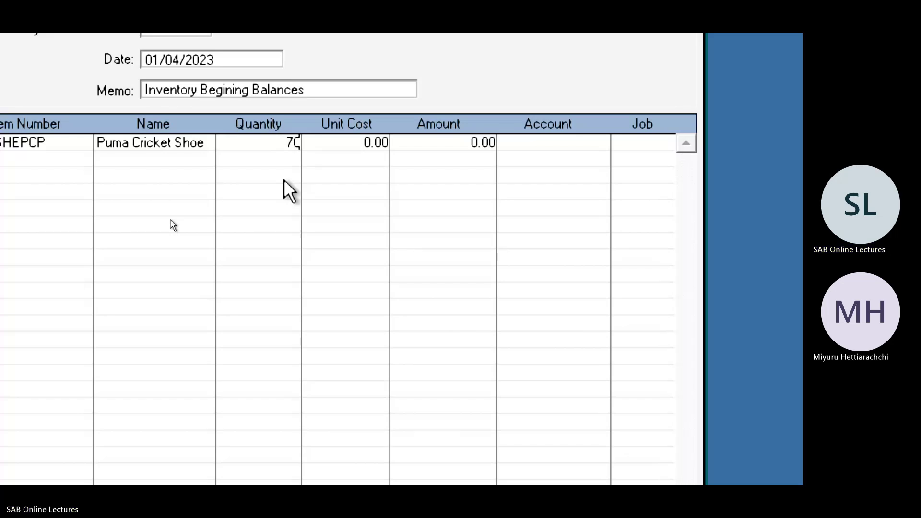
key("Tab")
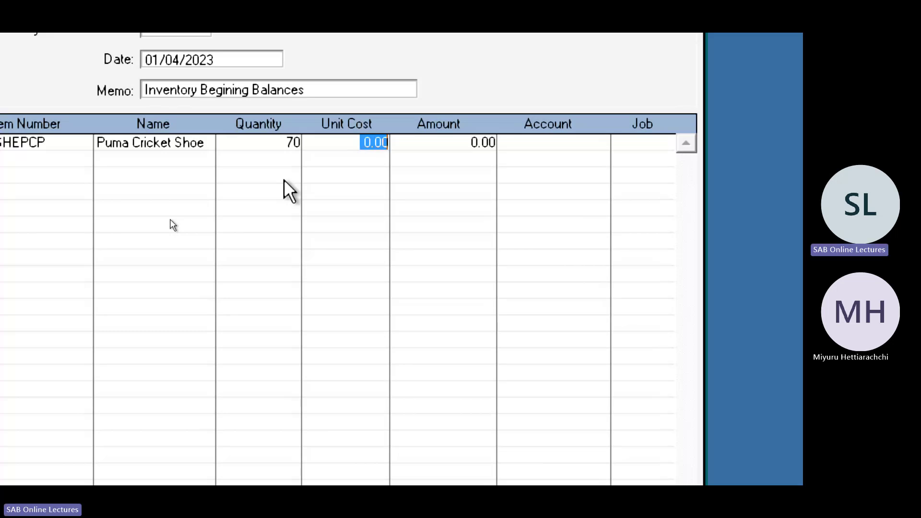
type("2500")
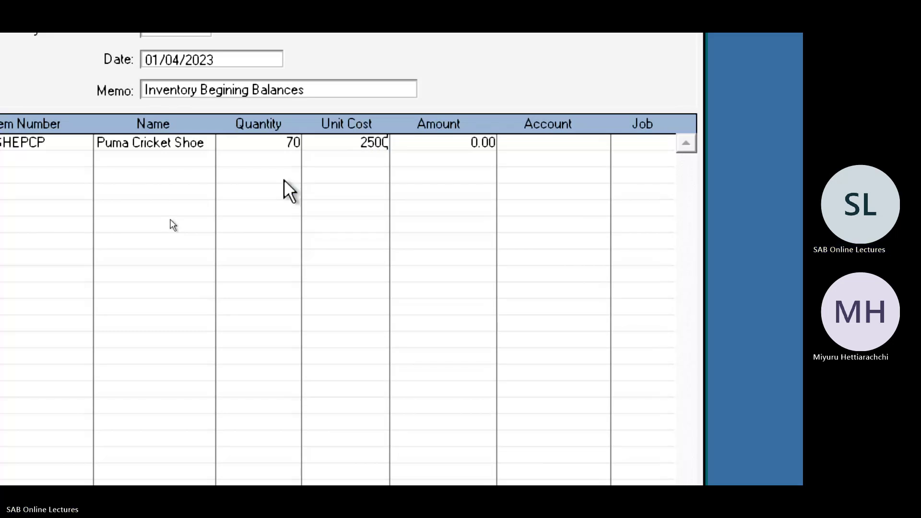
key("Tab")
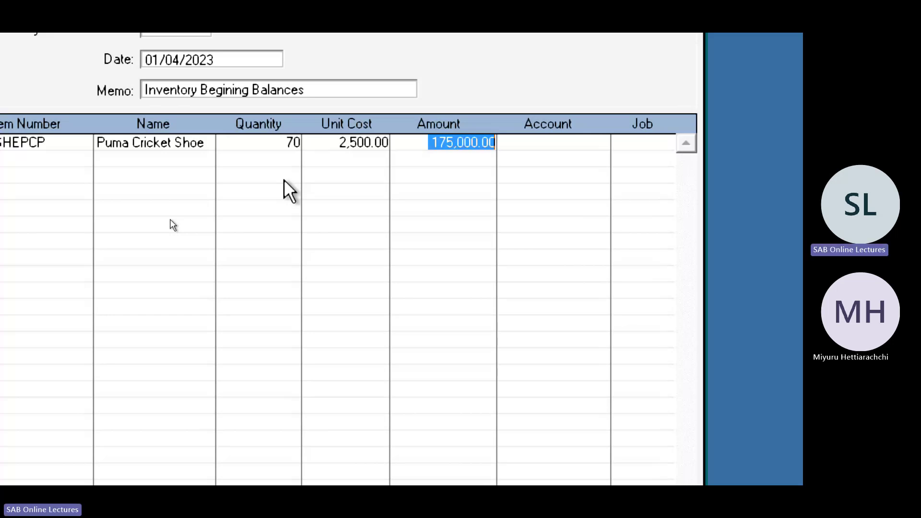
- Assign account 1-2105 General Inventory to the Puma Cricket Shoe line and leave its job blank
key("Tab")
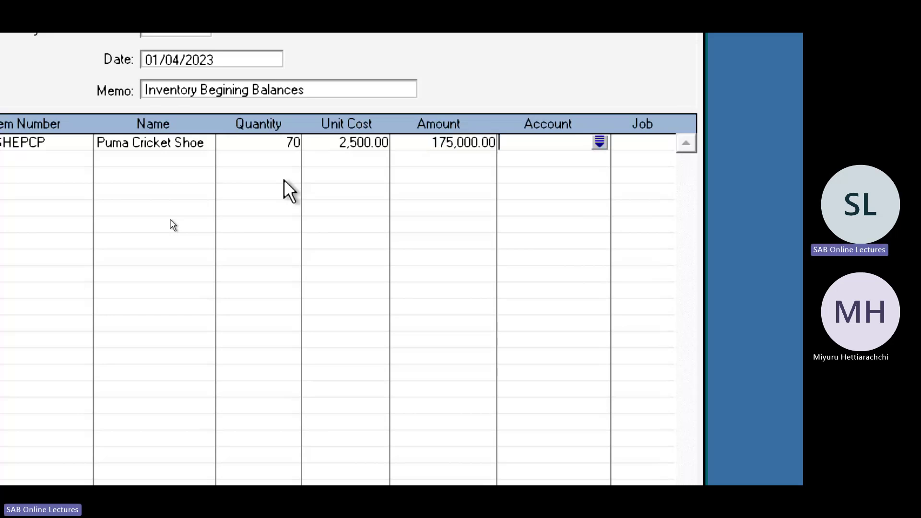
left_click(600, 142)
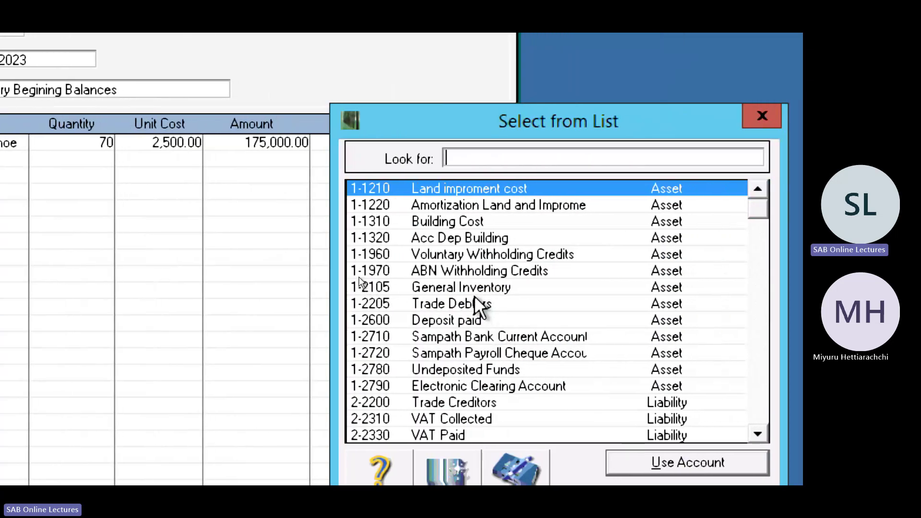
left_click(478, 287)
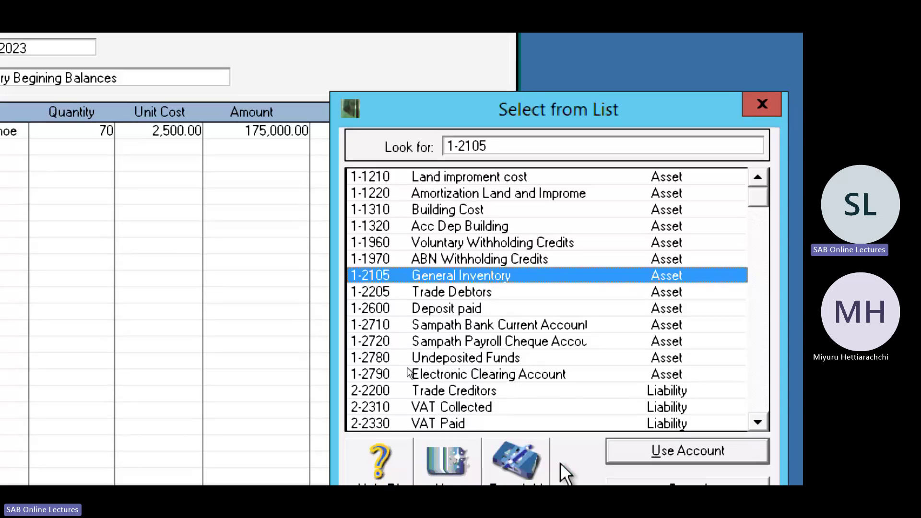
left_click(651, 444)
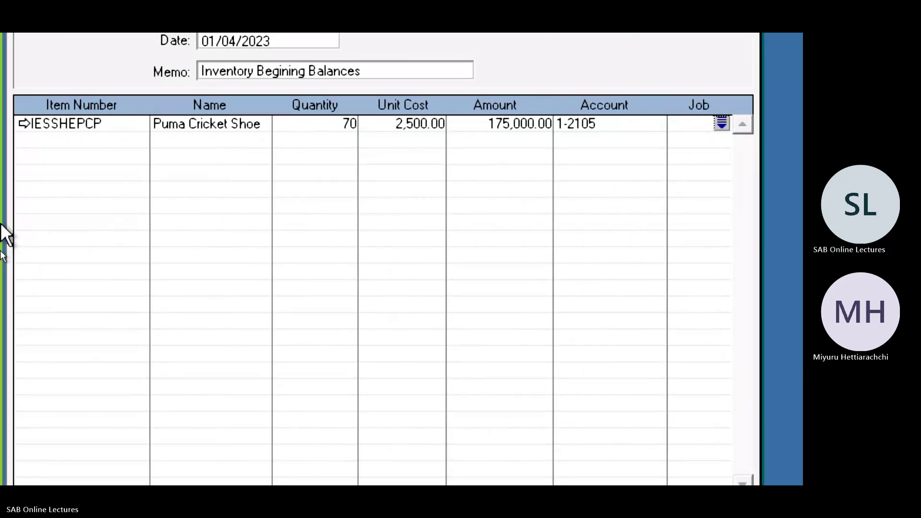
key("Tab")
- Add RP Cord Handle (IRPHNDCRD) as the second adjustment line with quantity 0 and a unit cost of 400
key("Tab")
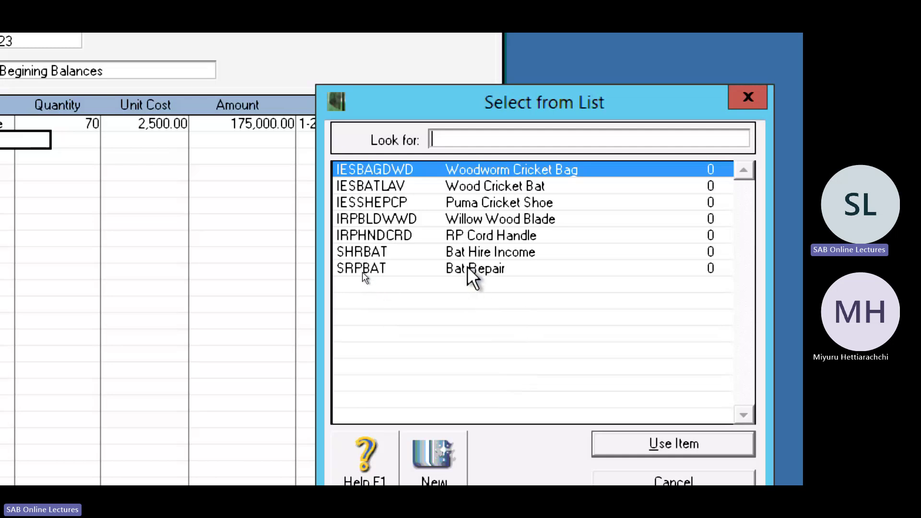
left_click(463, 238)
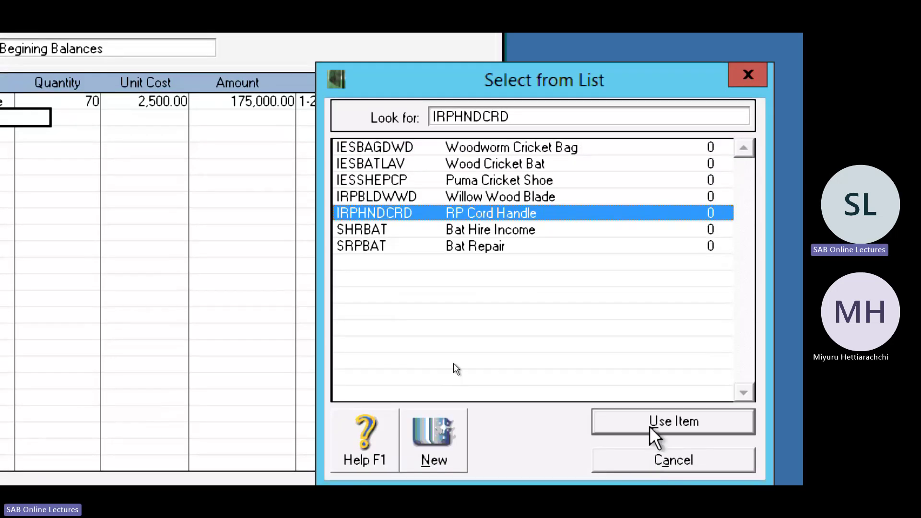
left_click(651, 444)
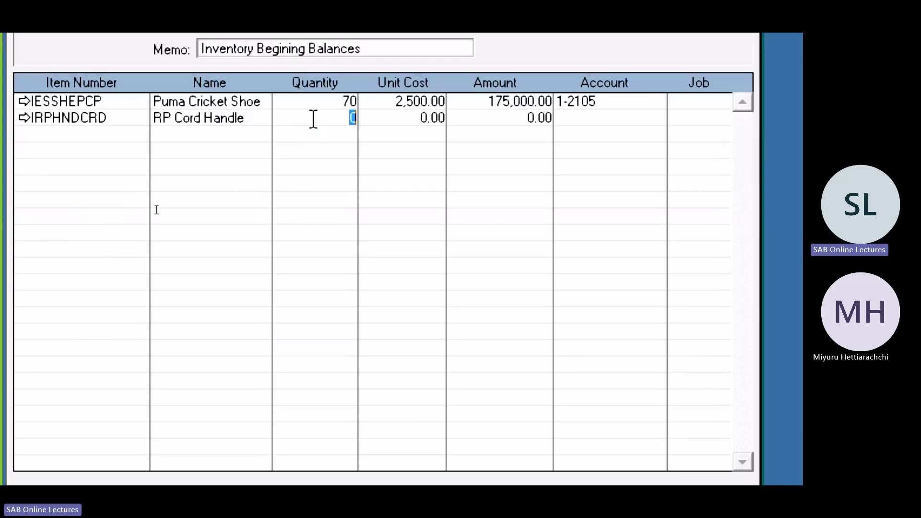
key("Tab")
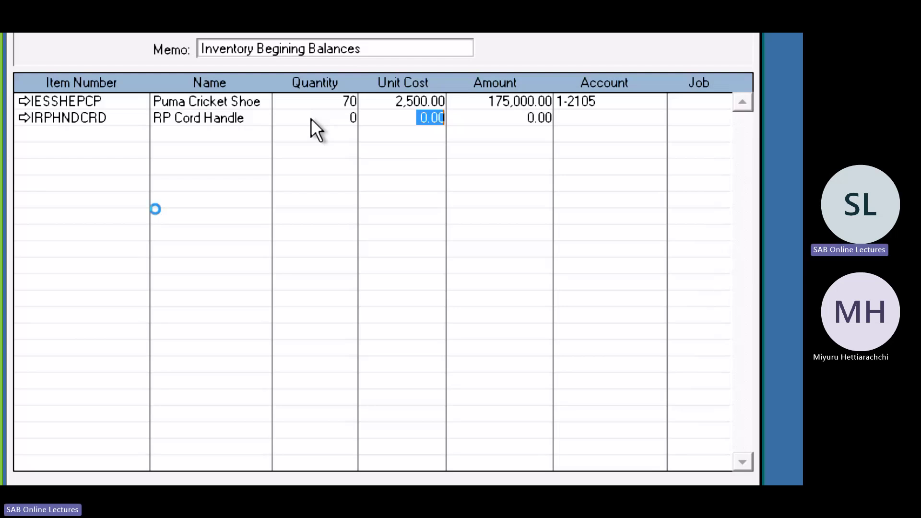
type("400")
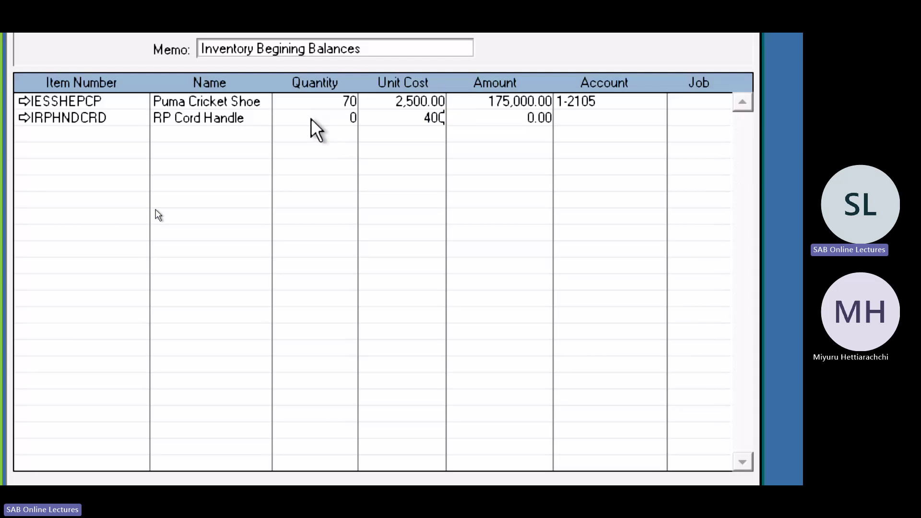
key("Tab")
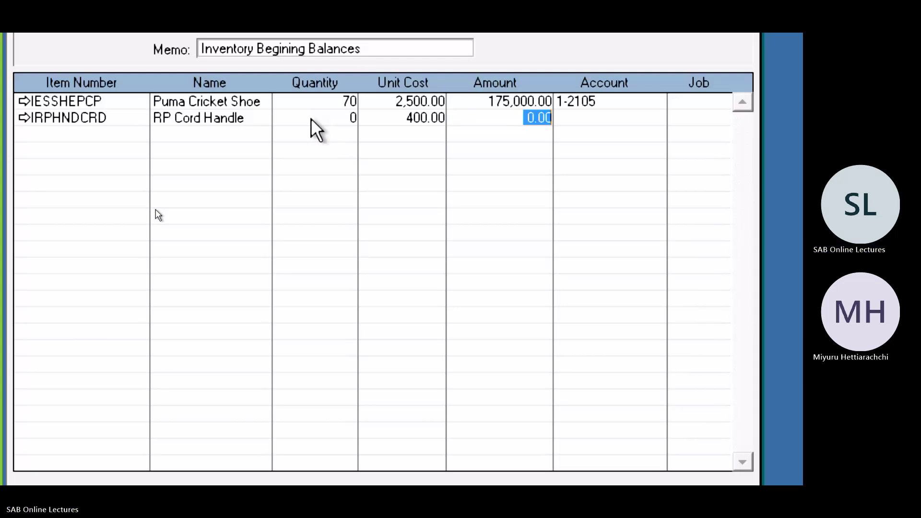
- Assign account 1-2105 General Inventory to the RP Cord Handle line
key("Tab")
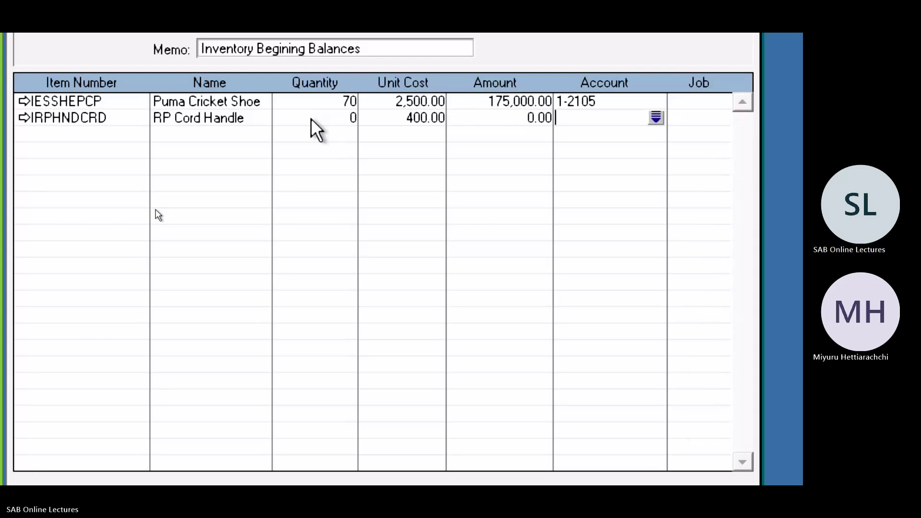
type("6-")
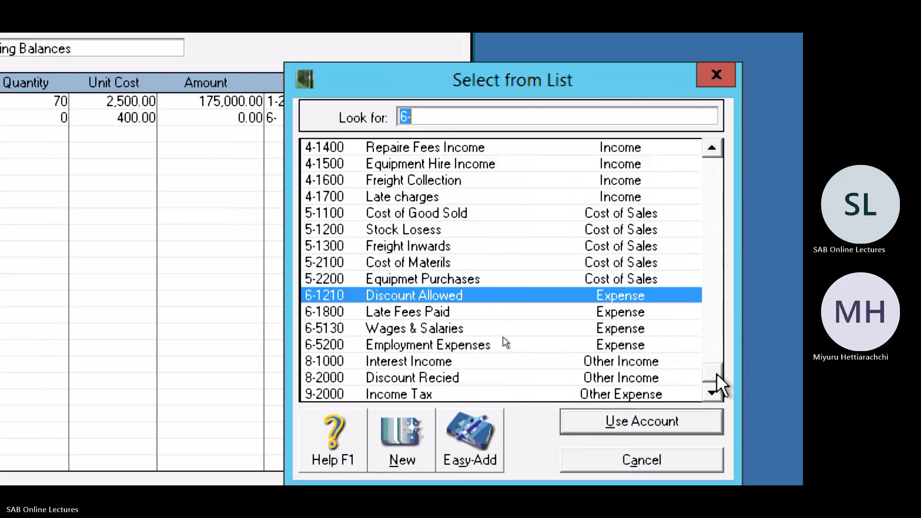
left_click_drag(715, 379, 714, 258)
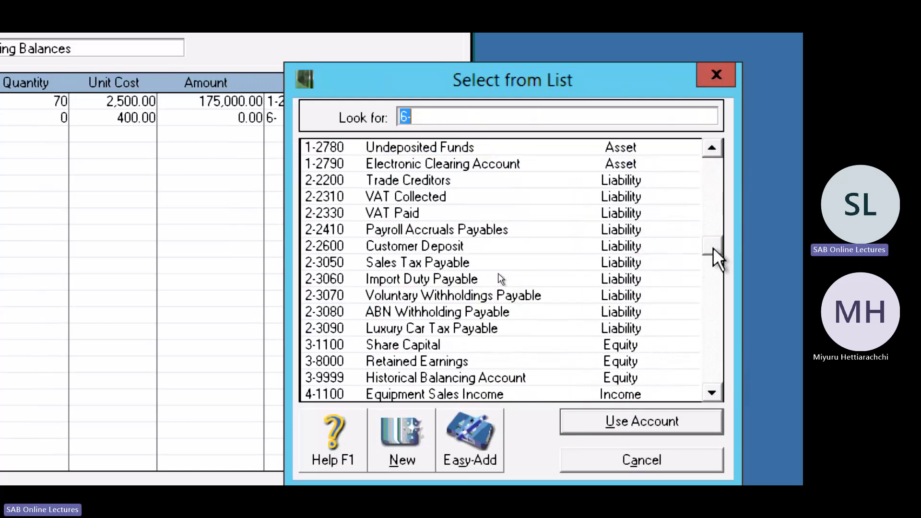
left_click(713, 181)
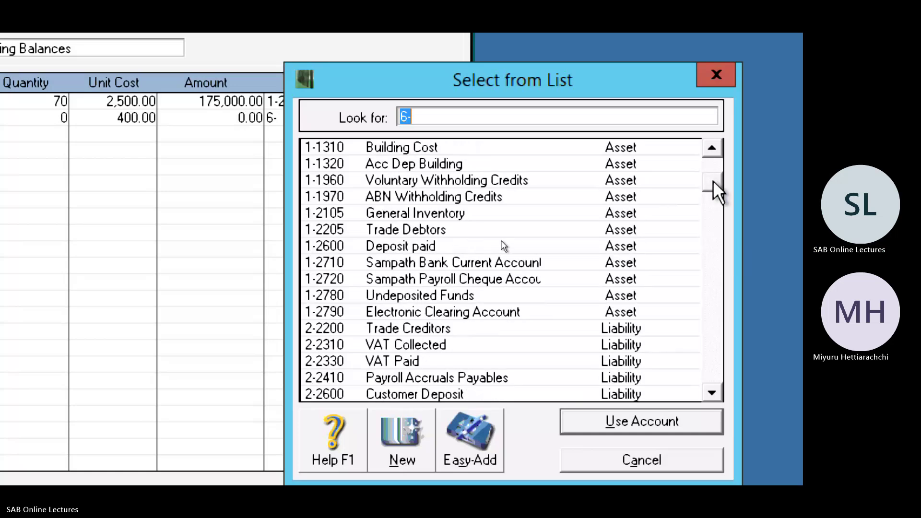
left_click(383, 216)
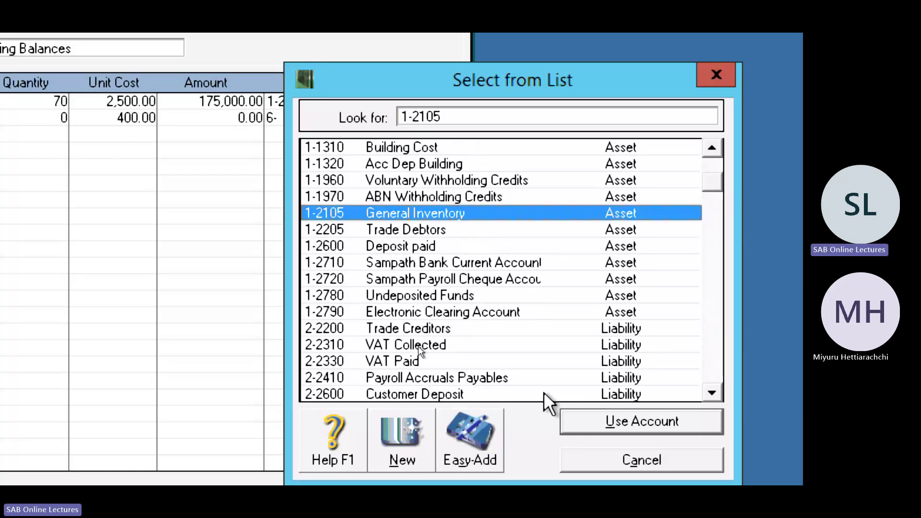
left_click(576, 426)
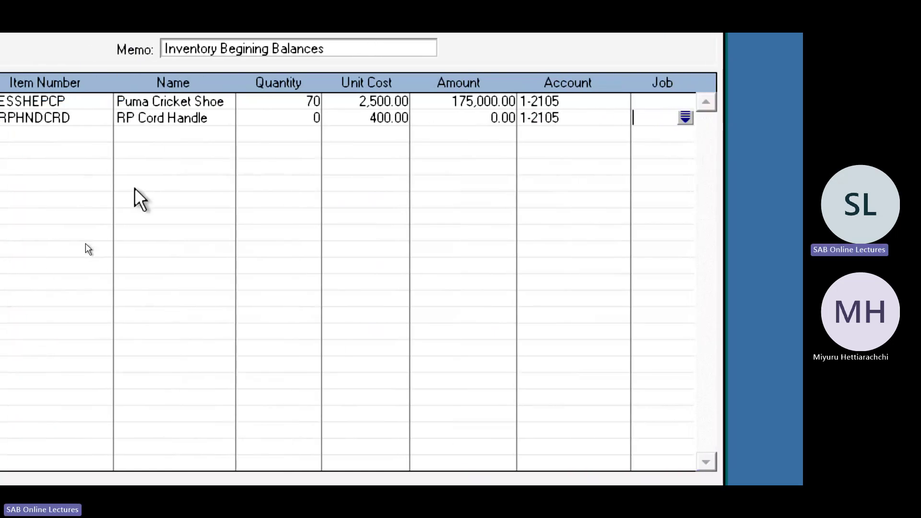
- Add Willow Wood Blade (IRPBLDWWD) as the third adjustment line with quantity 0 and a unit cost of 500
left_click(199, 132)
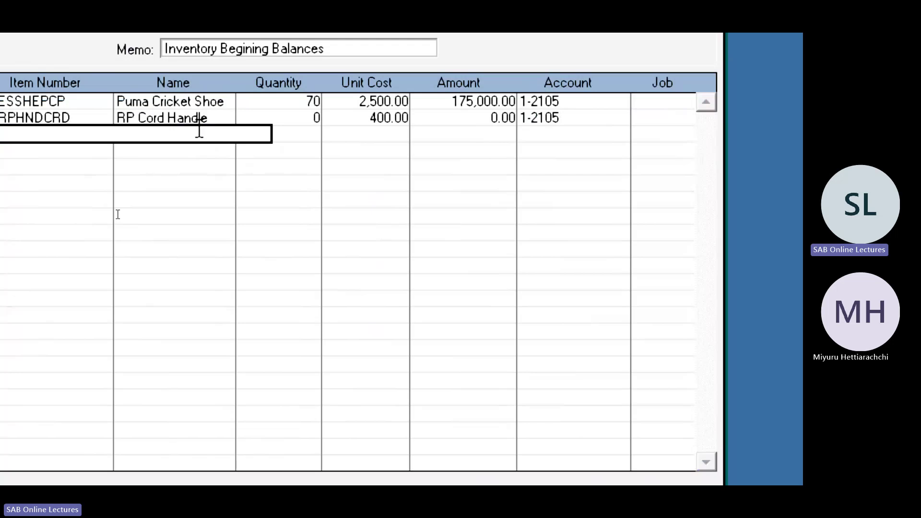
left_click(199, 129)
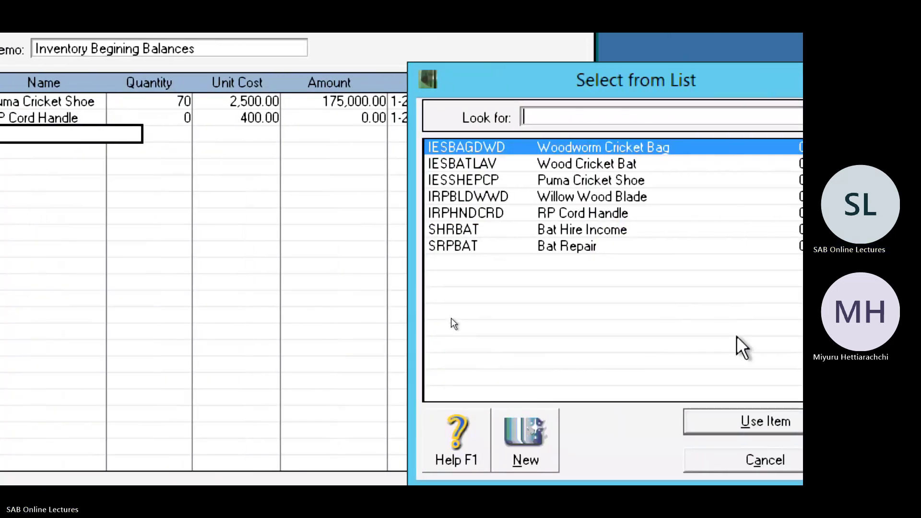
left_click(593, 198)
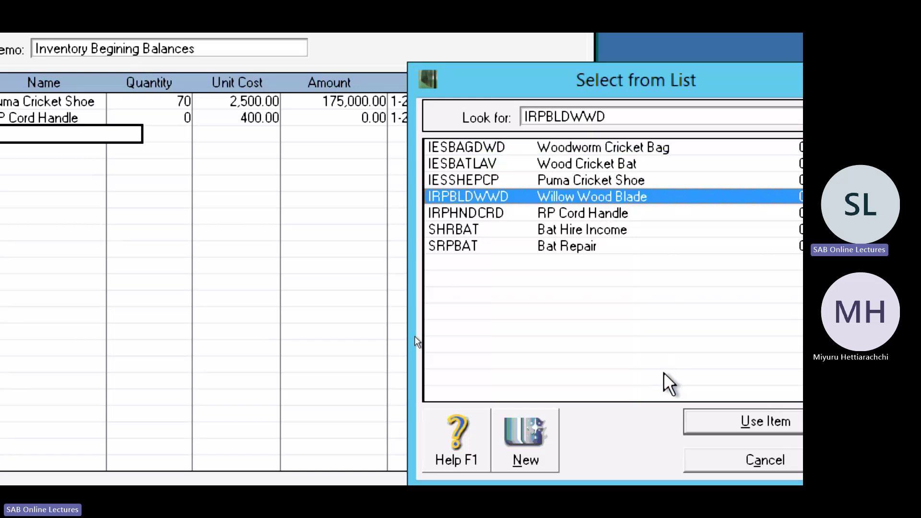
left_click(749, 425)
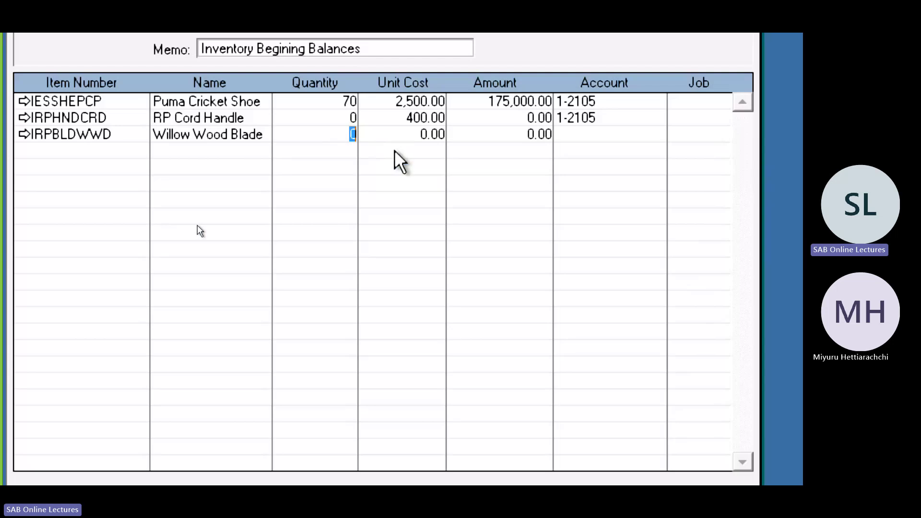
key("Tab")
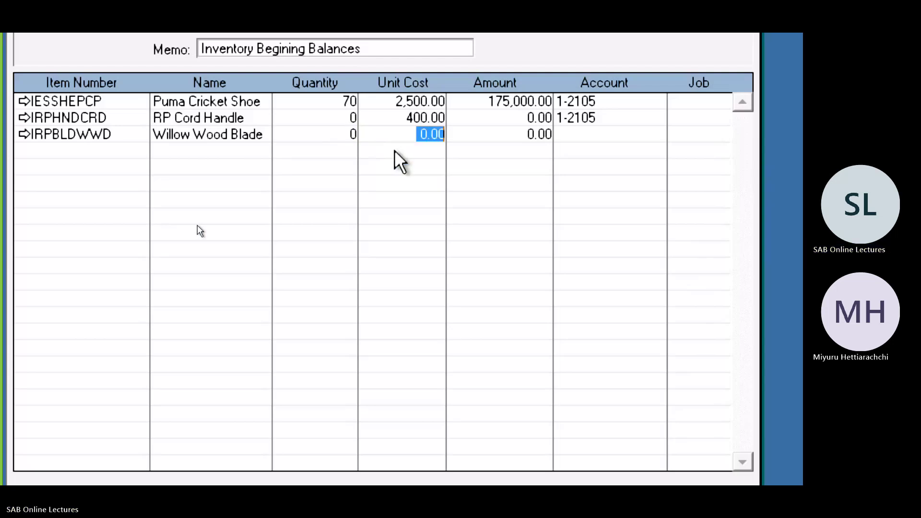
type("500")
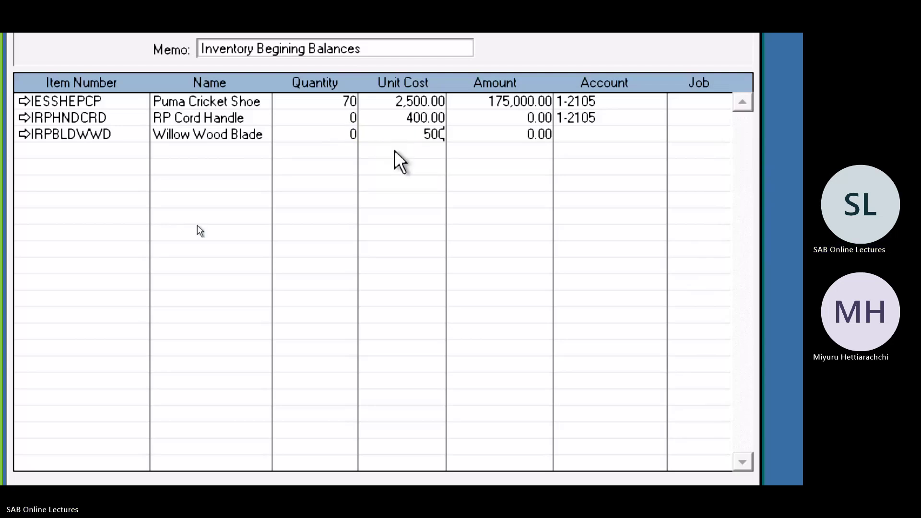
key("Tab")
- Assign account 1-2105 General Inventory to the Willow Wood Blade line
key("Tab")
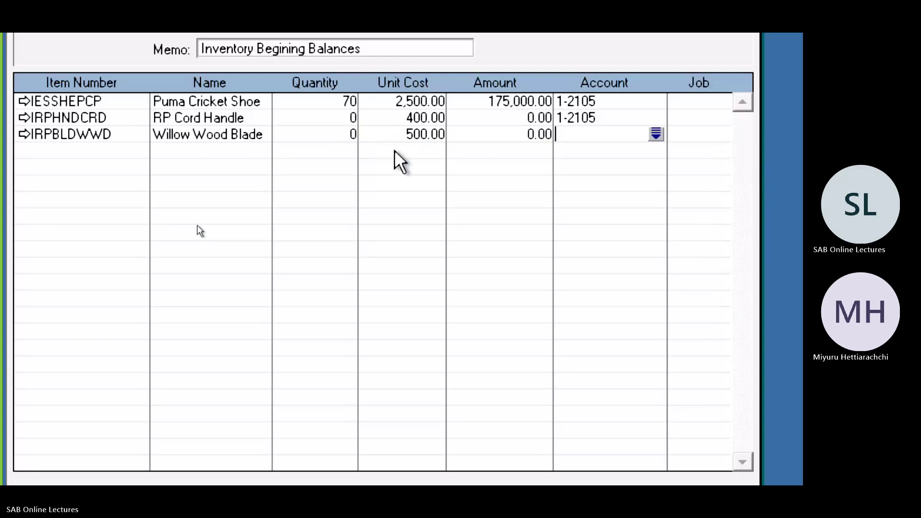
left_click(657, 135)
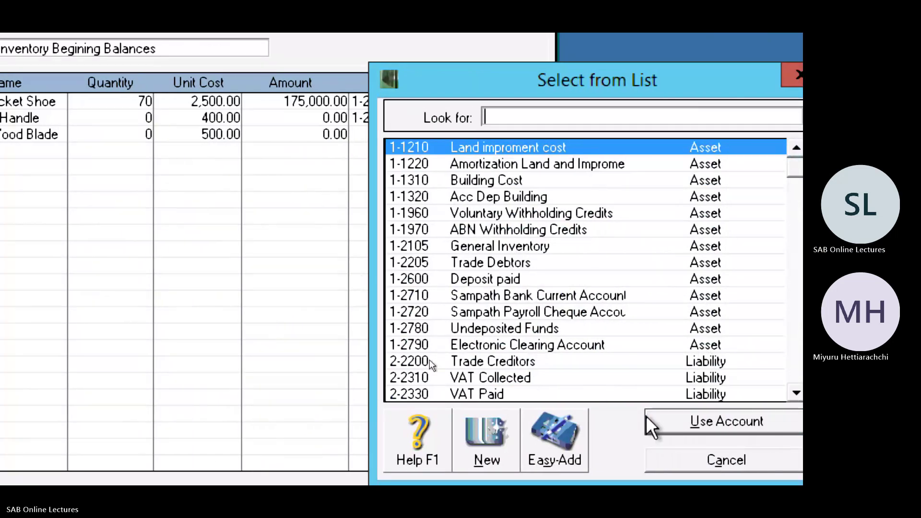
left_click(702, 423)
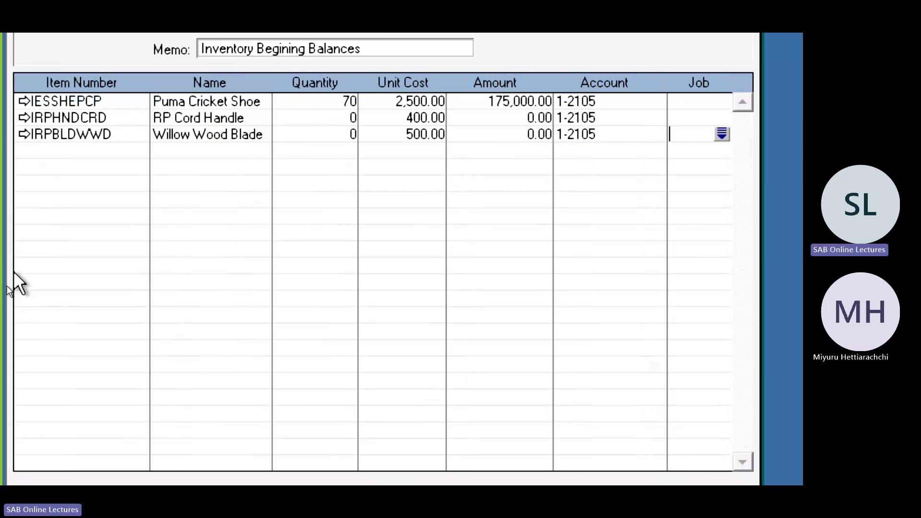
type("1")
type("1")
key("BackSpace")
key("BackSpace")
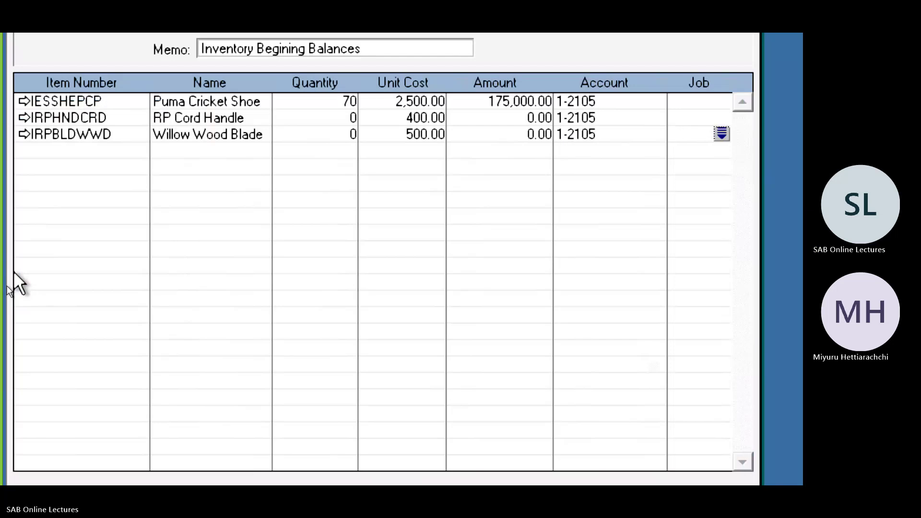
- Add Wood Cricket Bat (IESBATLAV) as the fourth line of the inventory adjustment
key("Tab")
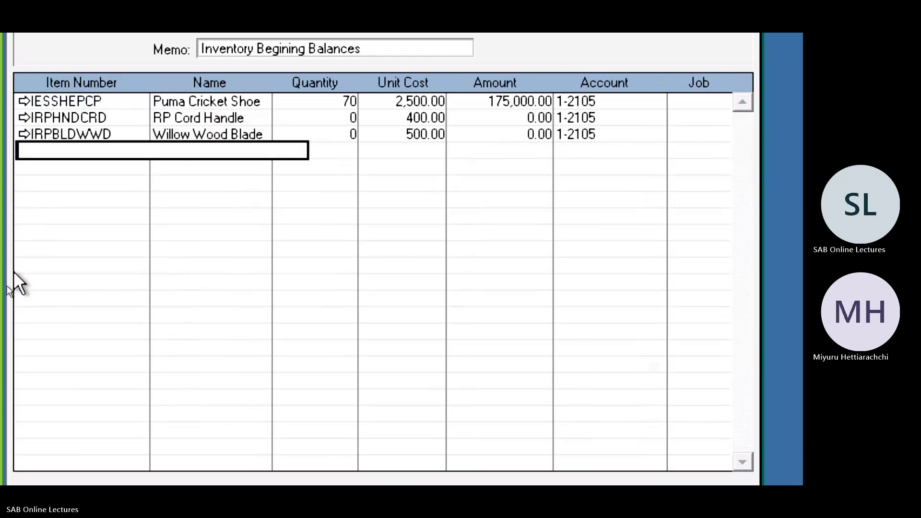
key("Tab")
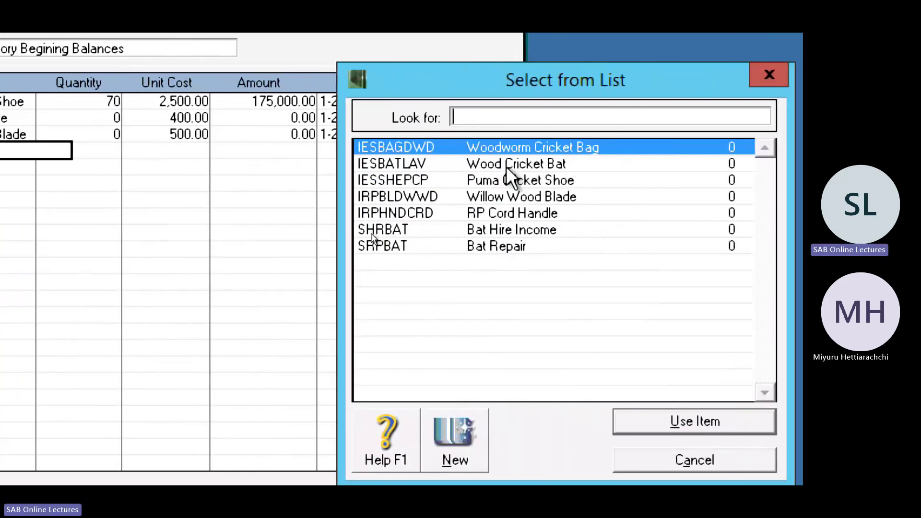
left_click(504, 165)
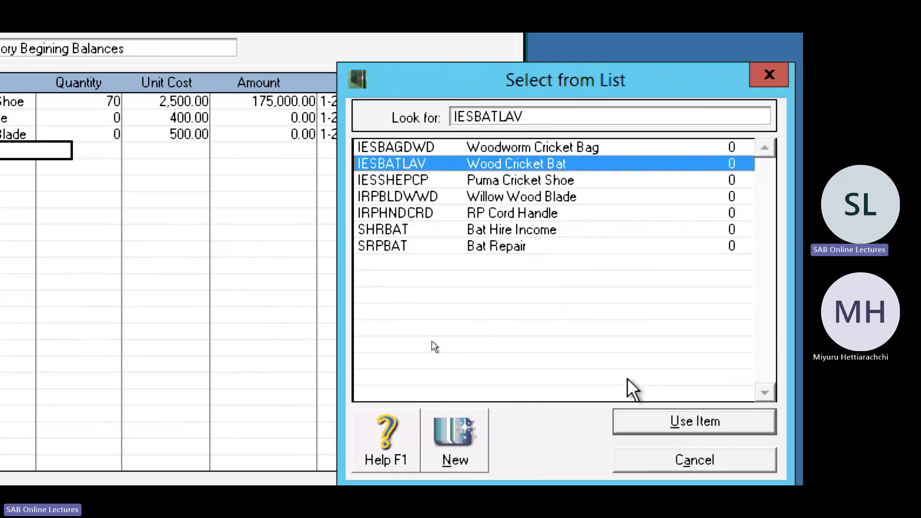
left_click(648, 427)
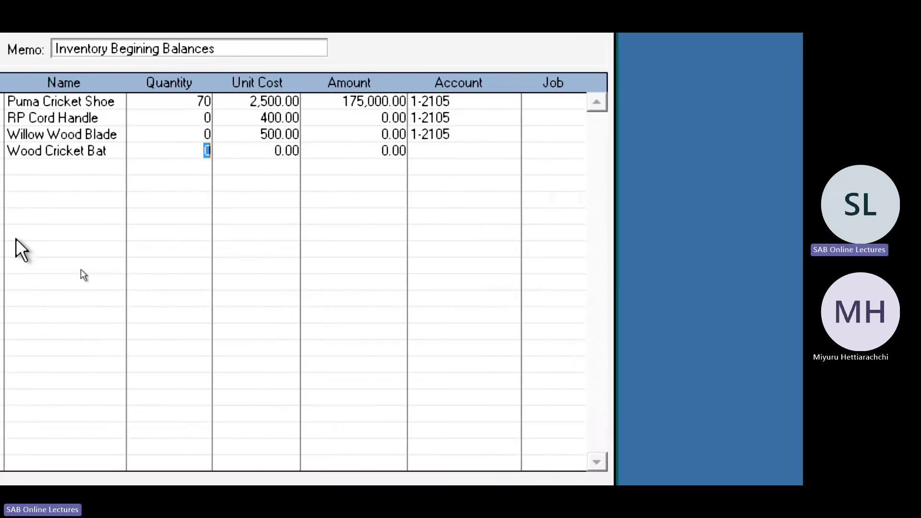